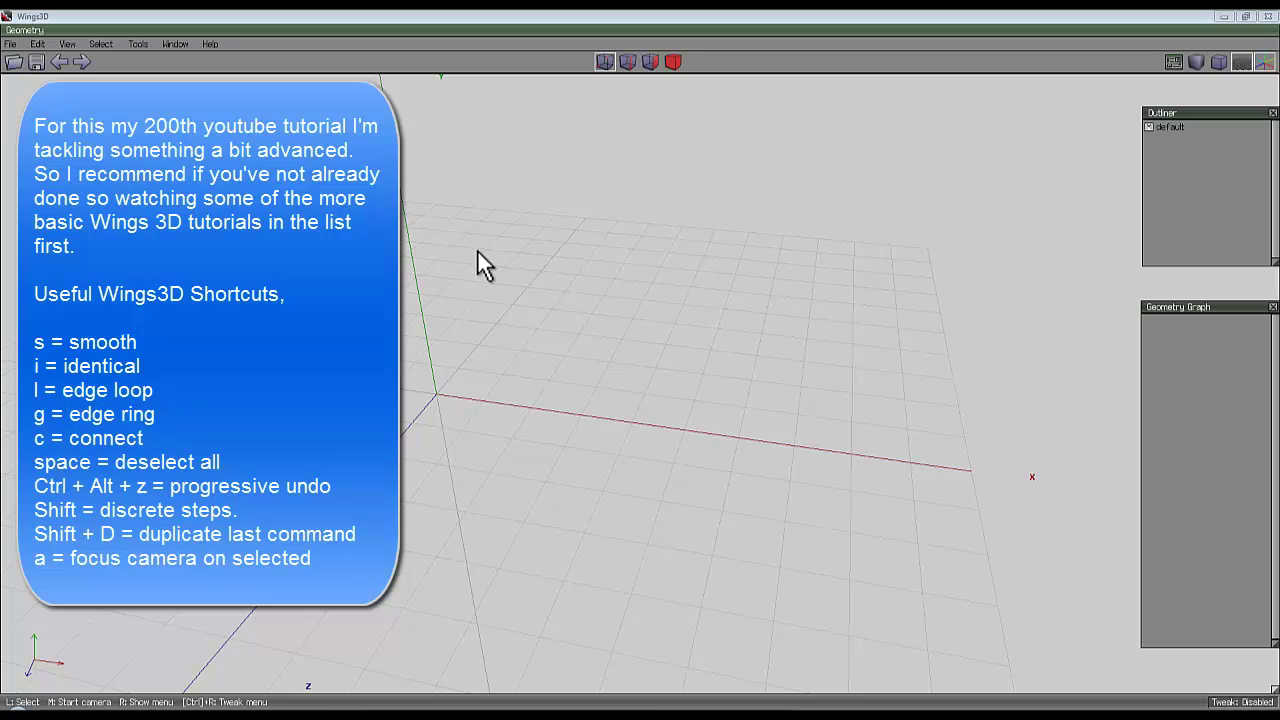
# - Create a cube, select it as a whole object and centre the view on it
pyautogui.rightClick(484, 243)
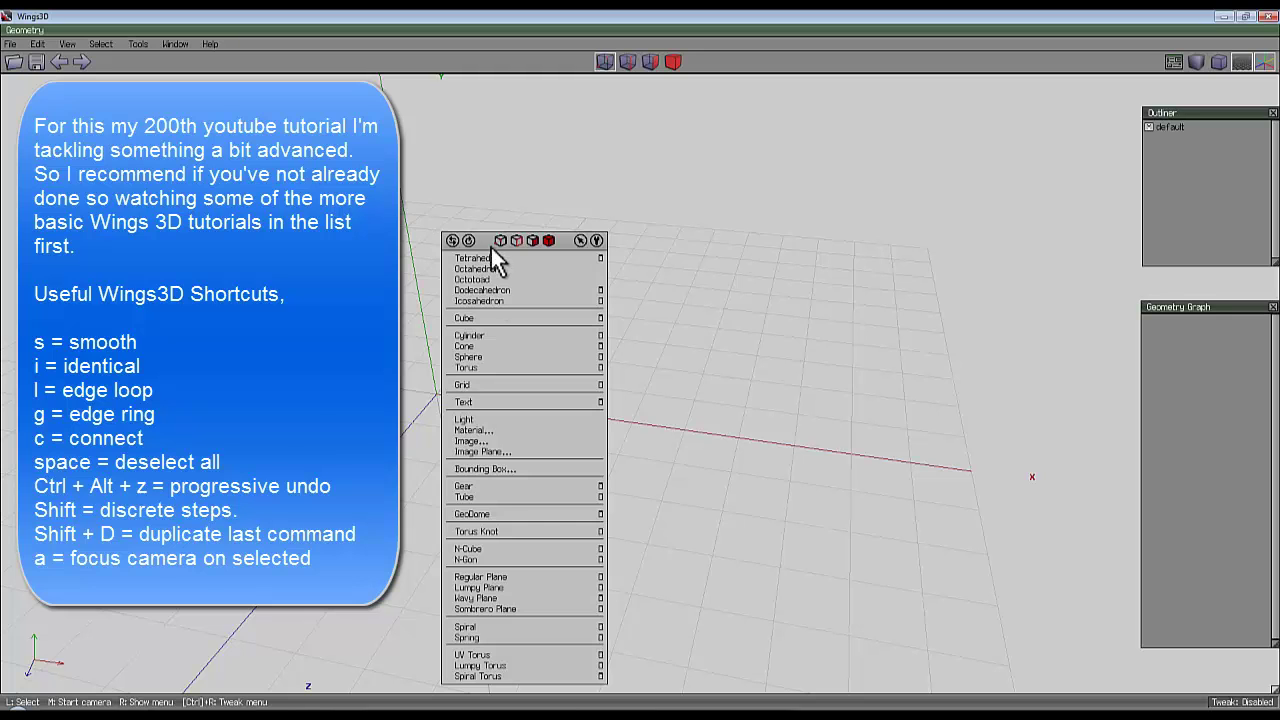
pyautogui.click(548, 322)
pyautogui.click(672, 62)
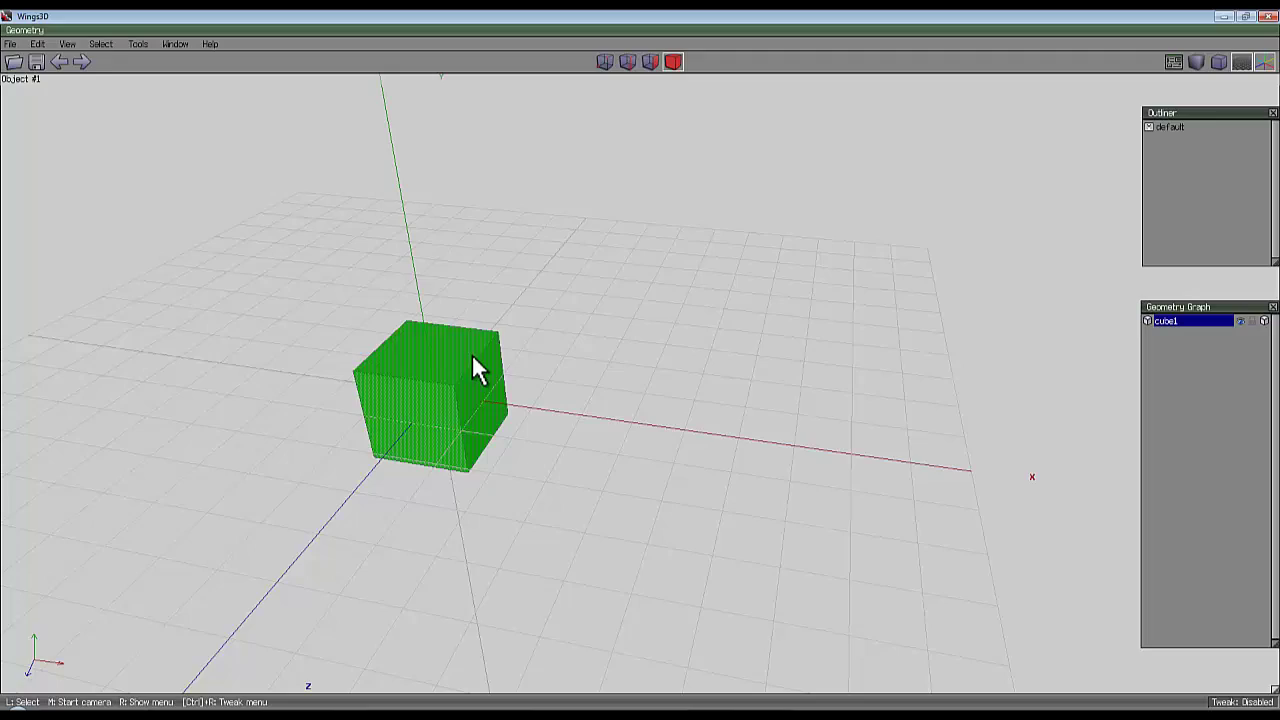
pyautogui.click(474, 366)
pyautogui.middleClick(641, 367)
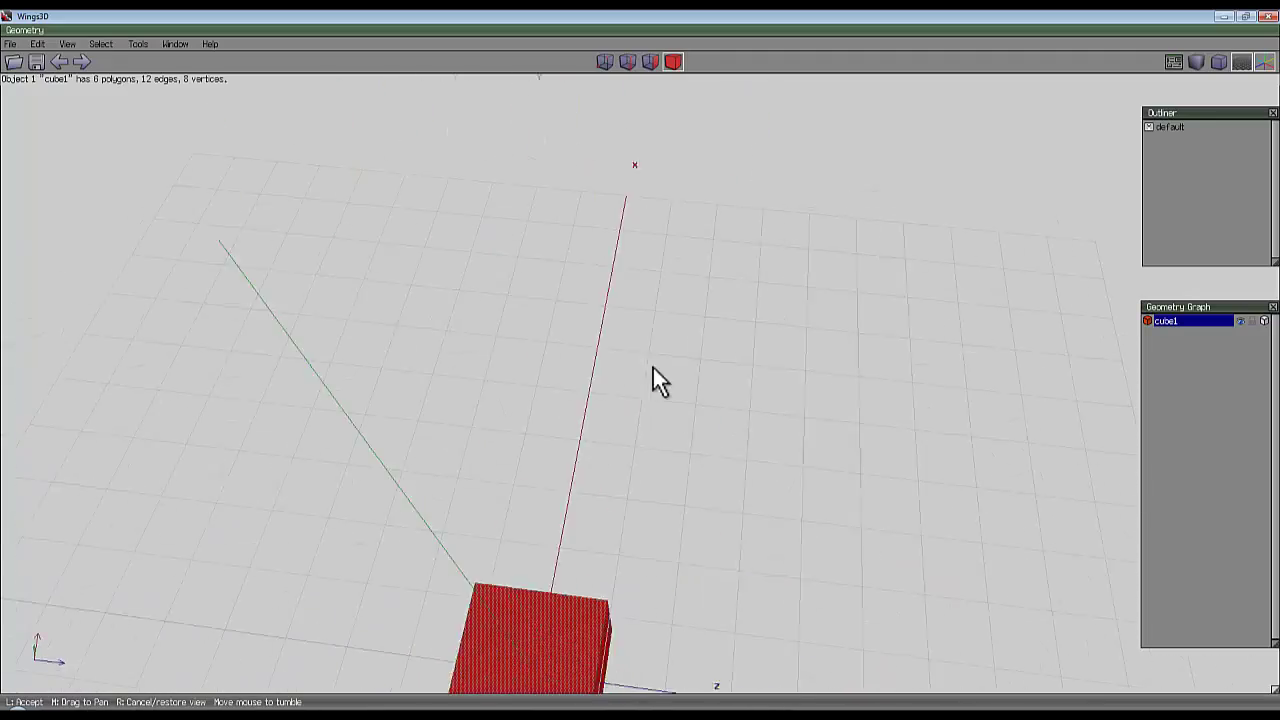
pyautogui.click(640, 366)
pyautogui.press('a')
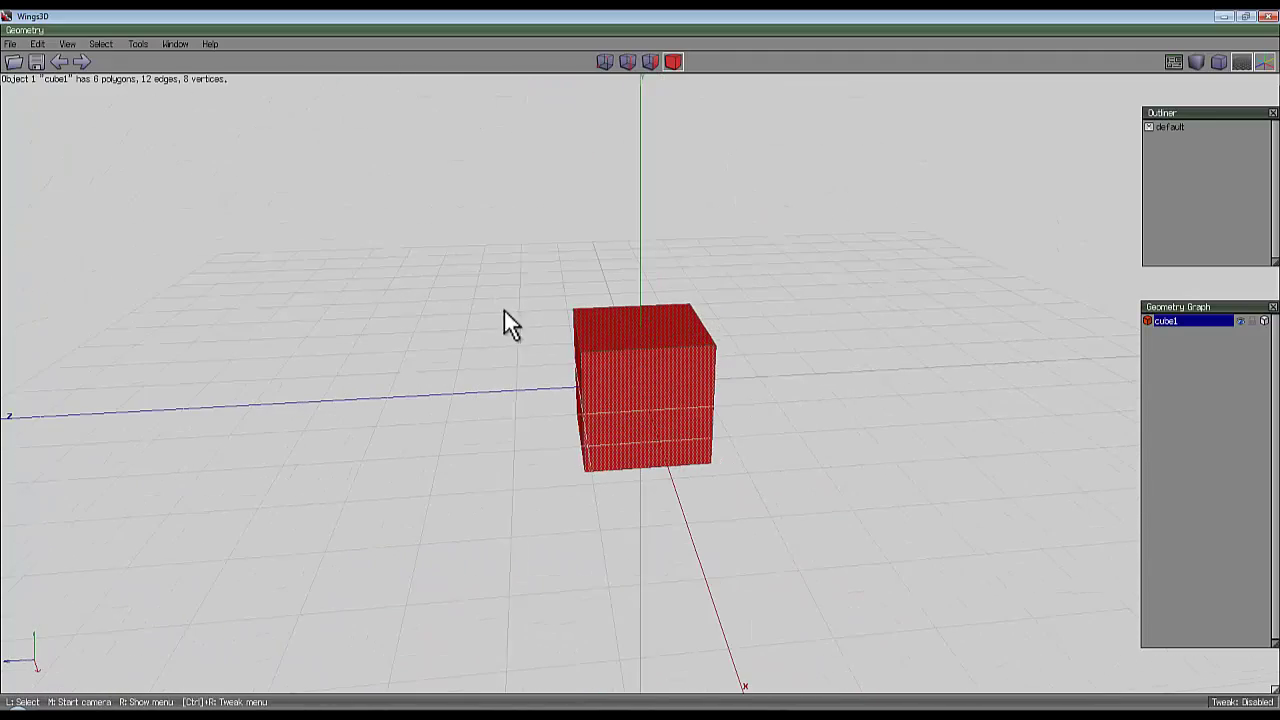
pyautogui.middleClick(504, 311)
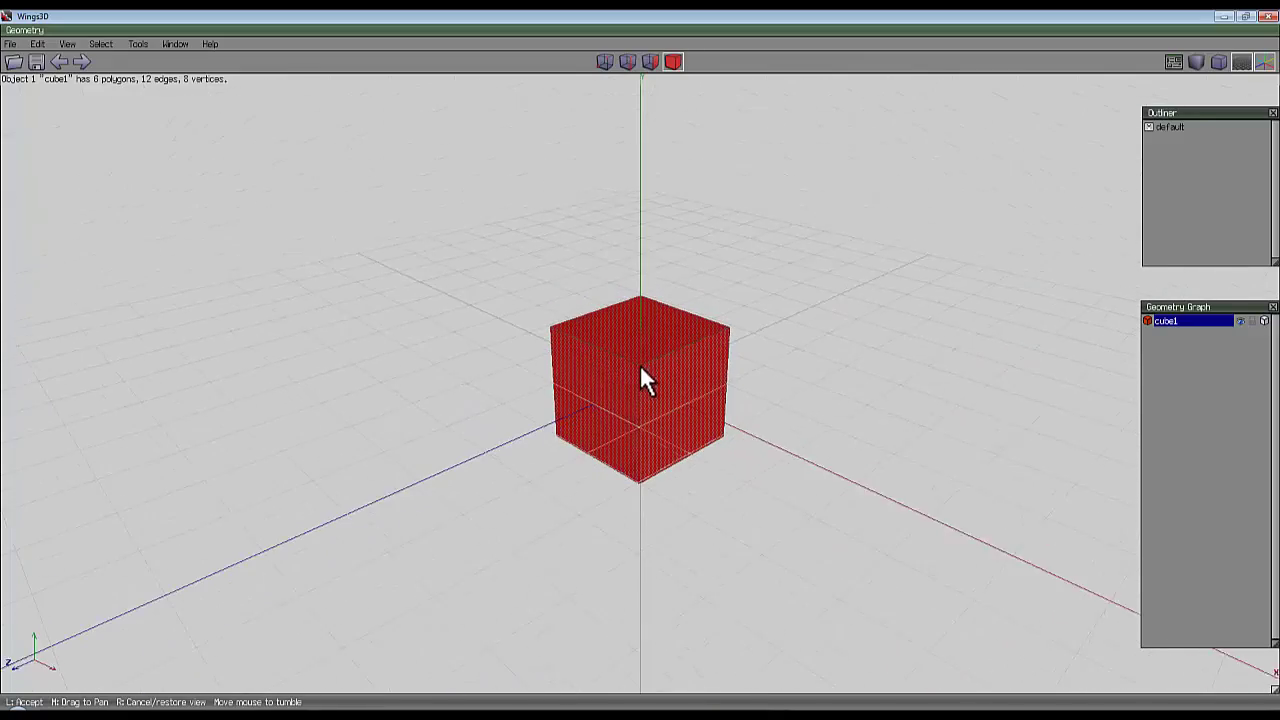
pyautogui.click(639, 364)
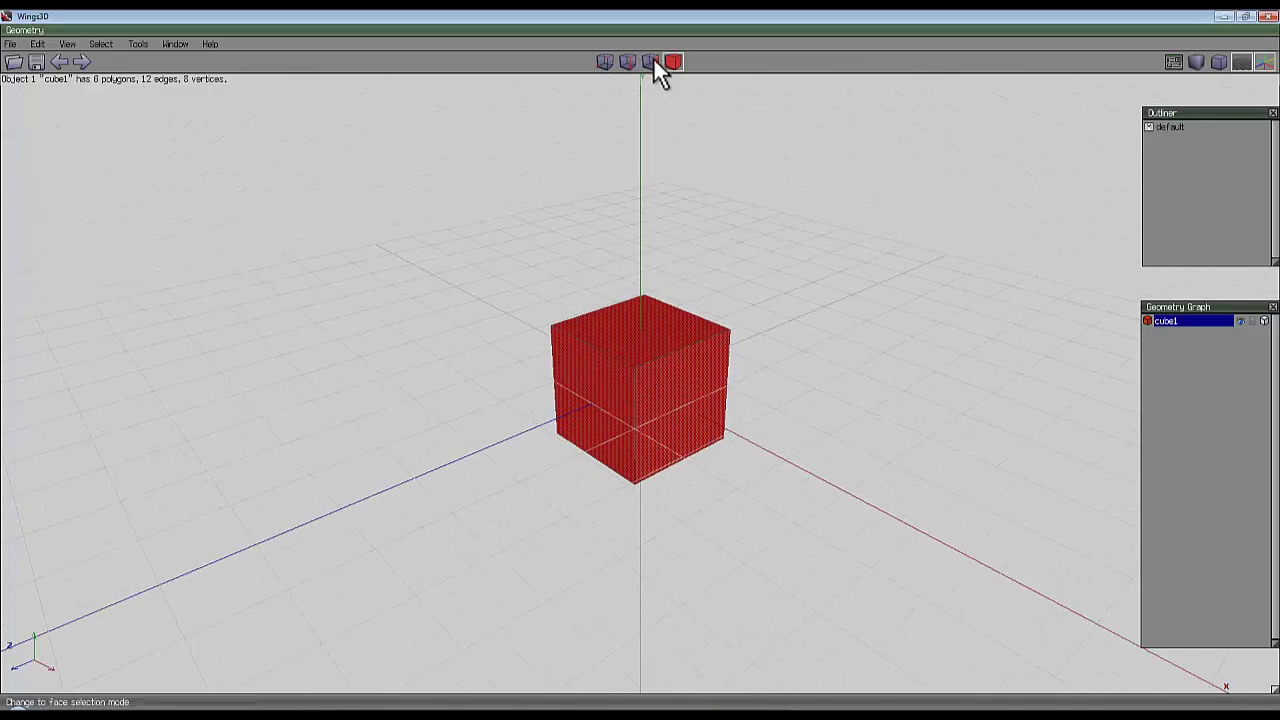
# - Inset all six faces of the cube by 40%
pyautogui.click(650, 61)
pyautogui.rightClick(641, 196)
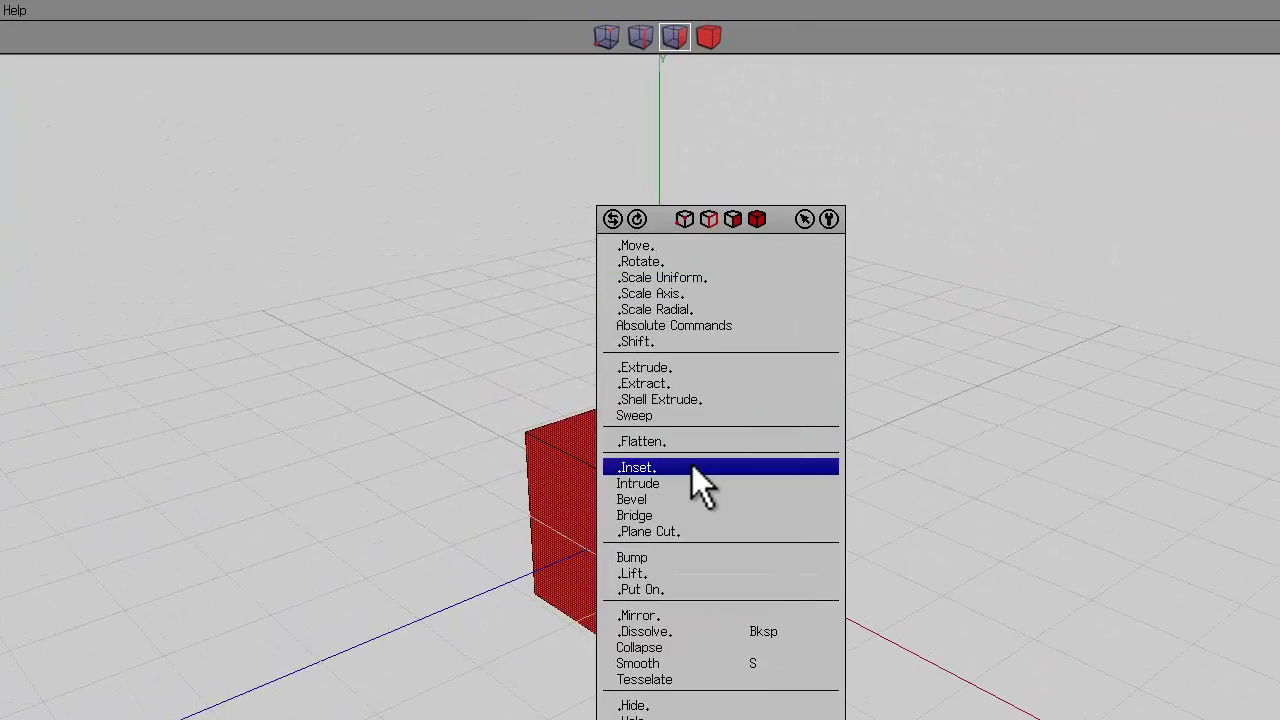
pyautogui.click(692, 467)
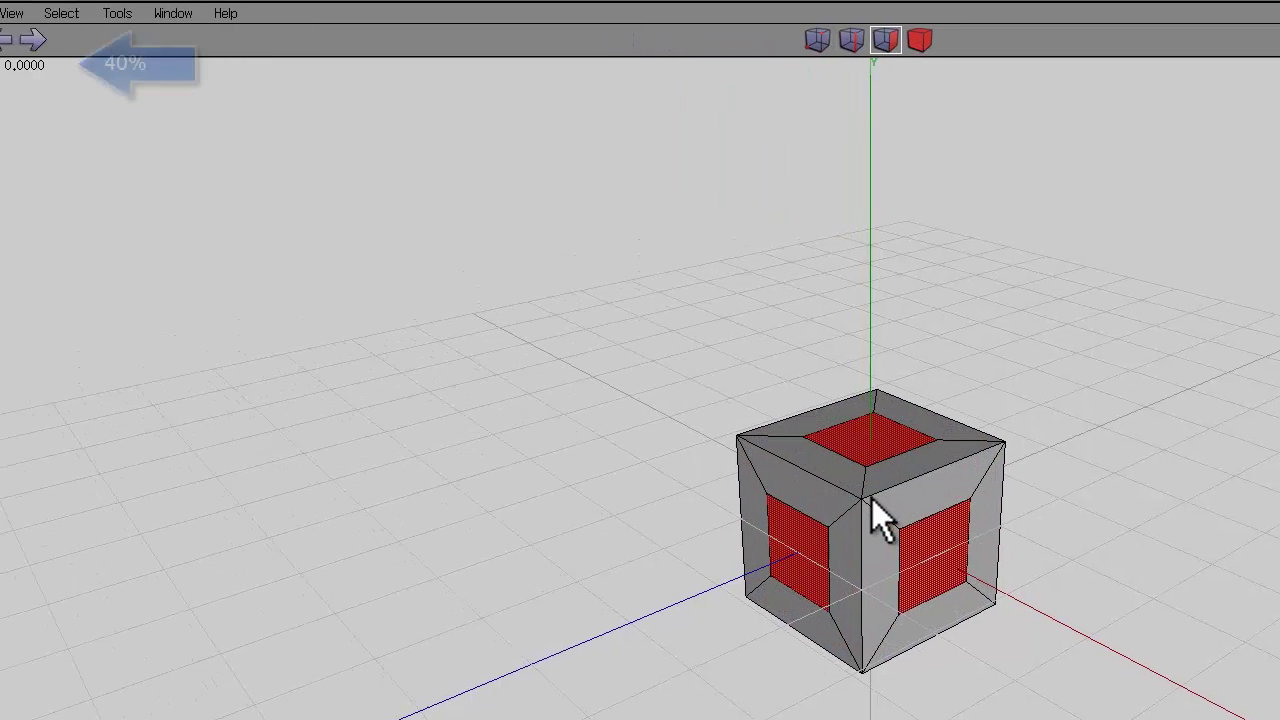
pyautogui.click(720, 499)
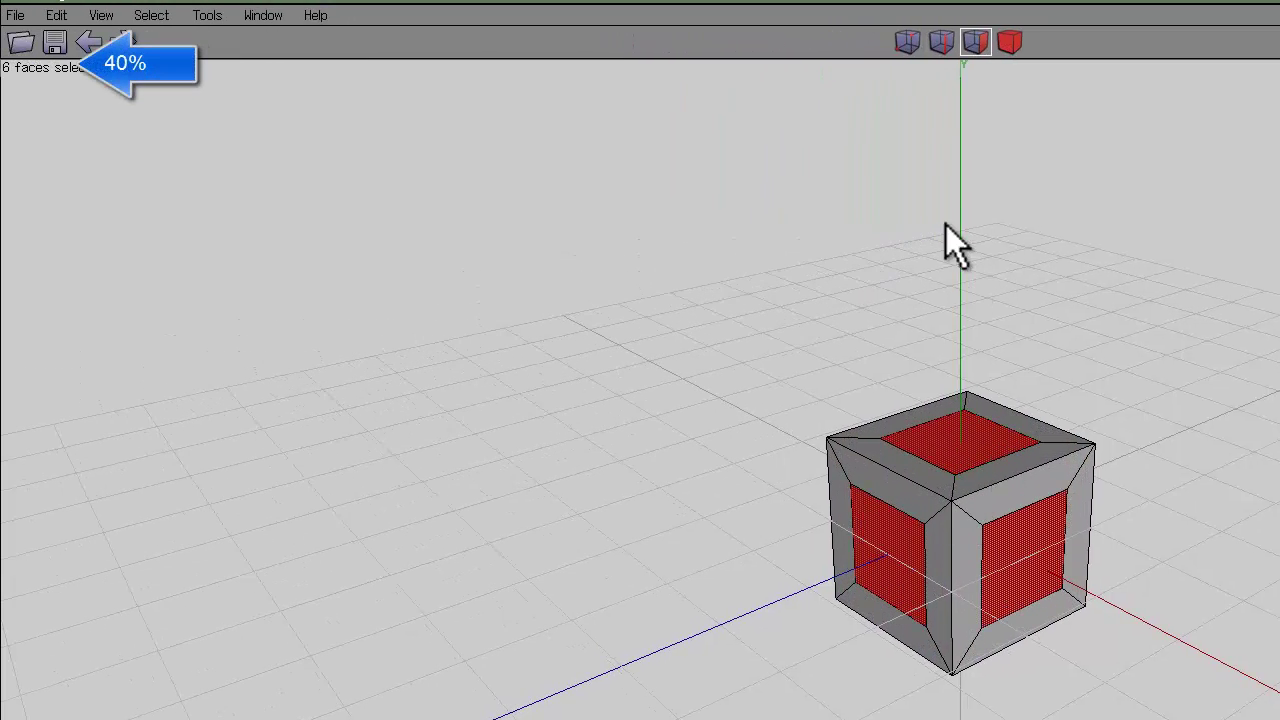
# - Intrude the six inset faces by 0.4 to hollow the cube into an open frame
pyautogui.rightClick(940, 240)
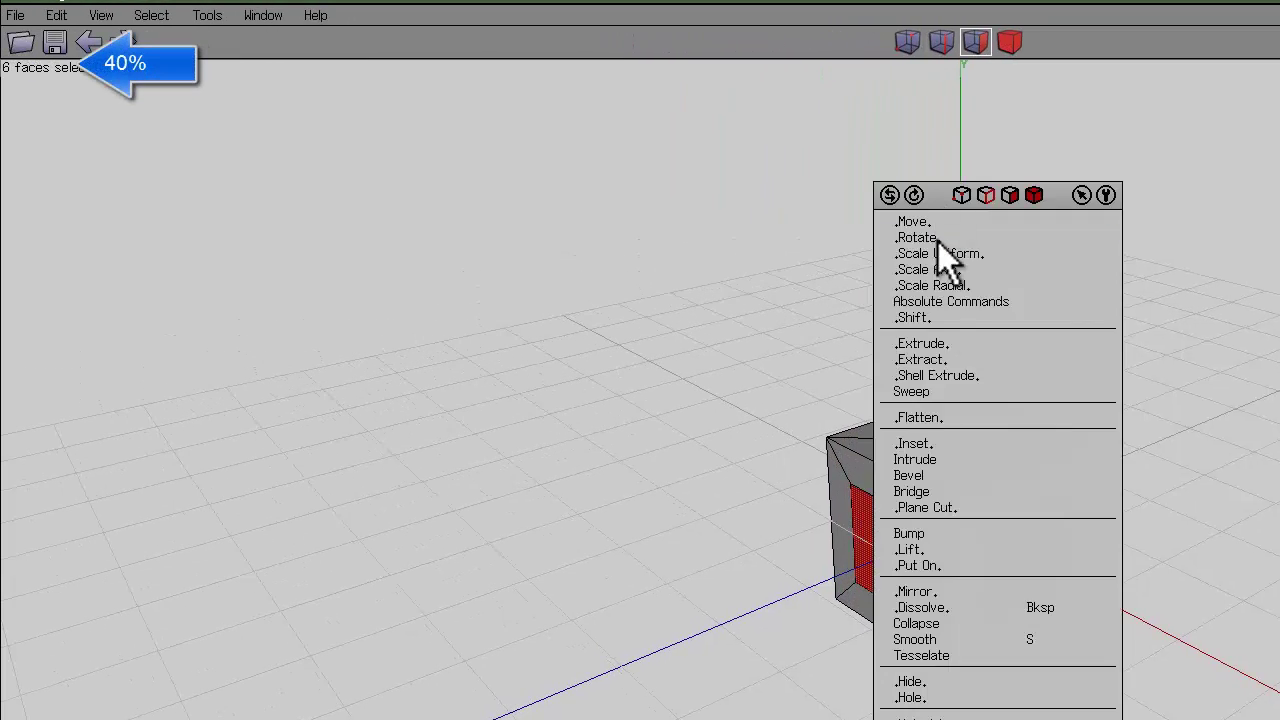
pyautogui.click(940, 467)
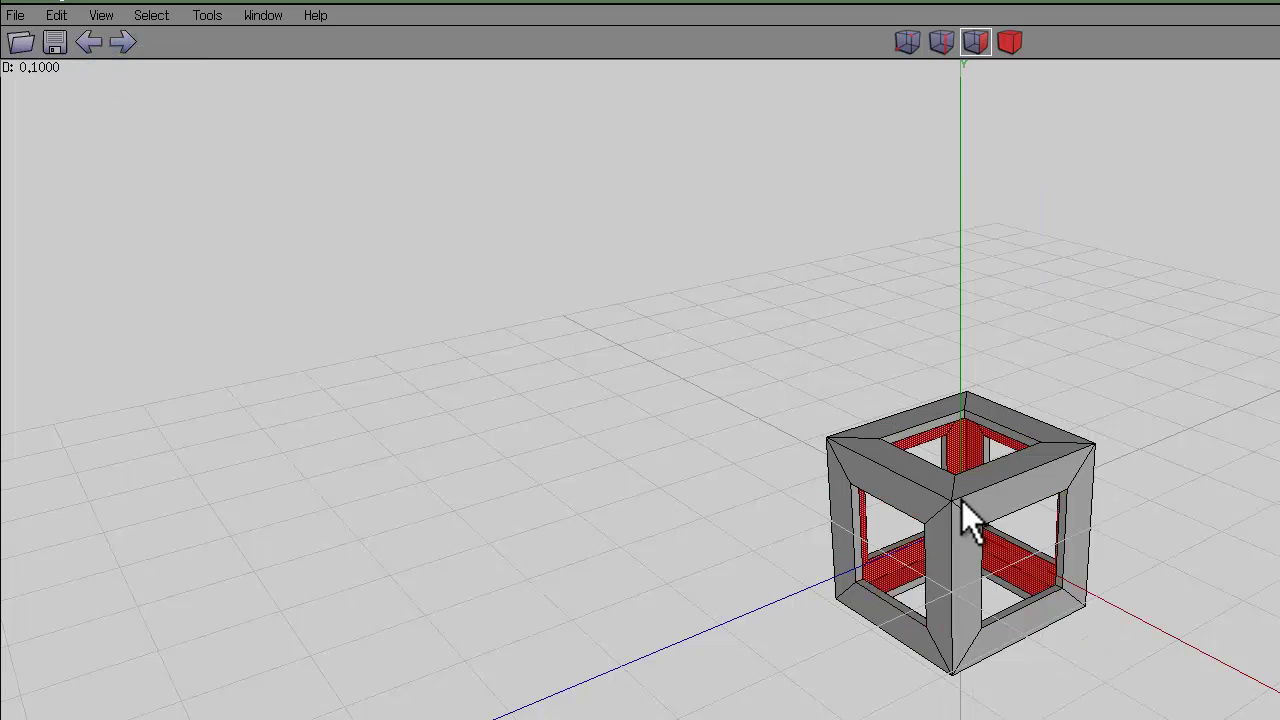
pyautogui.moveTo(962, 500)
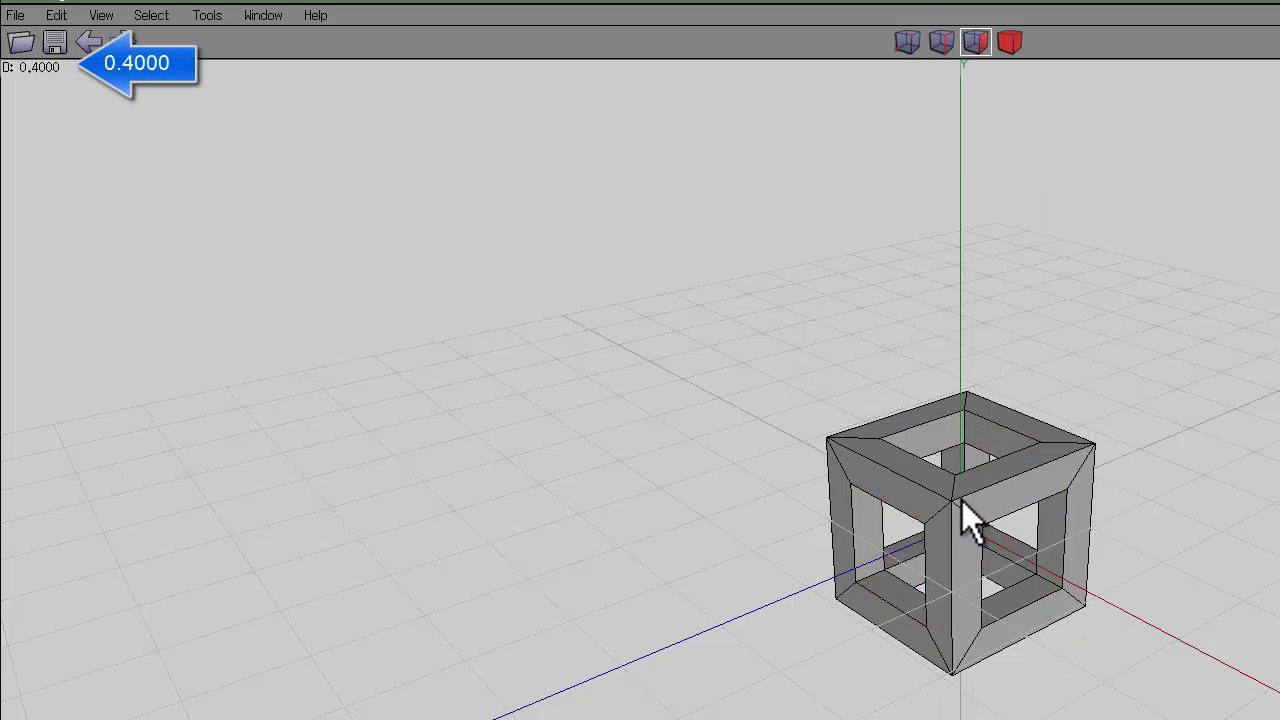
pyautogui.click(970, 520)
# - Run Cleanup on the whole cube frame and clear the selection
pyautogui.click(1006, 44)
pyautogui.rightClick(986, 223)
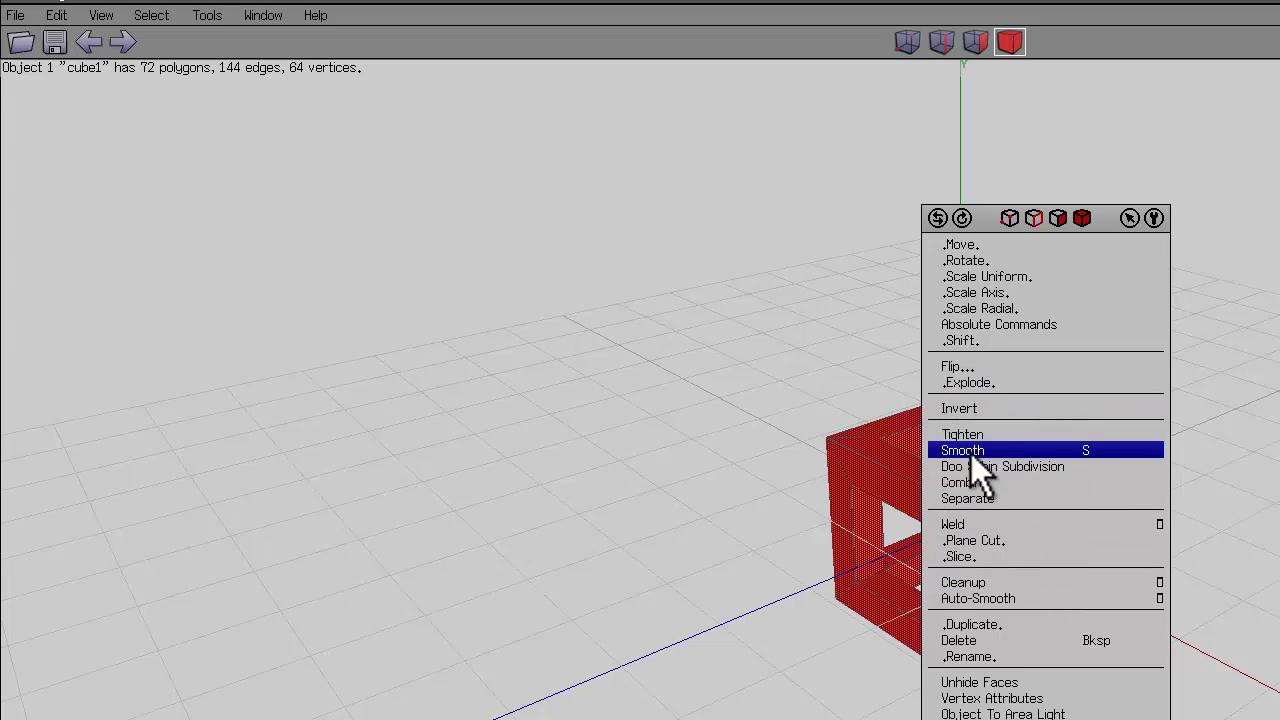
pyautogui.click(973, 582)
pyautogui.scroll(5, 1046, 413)
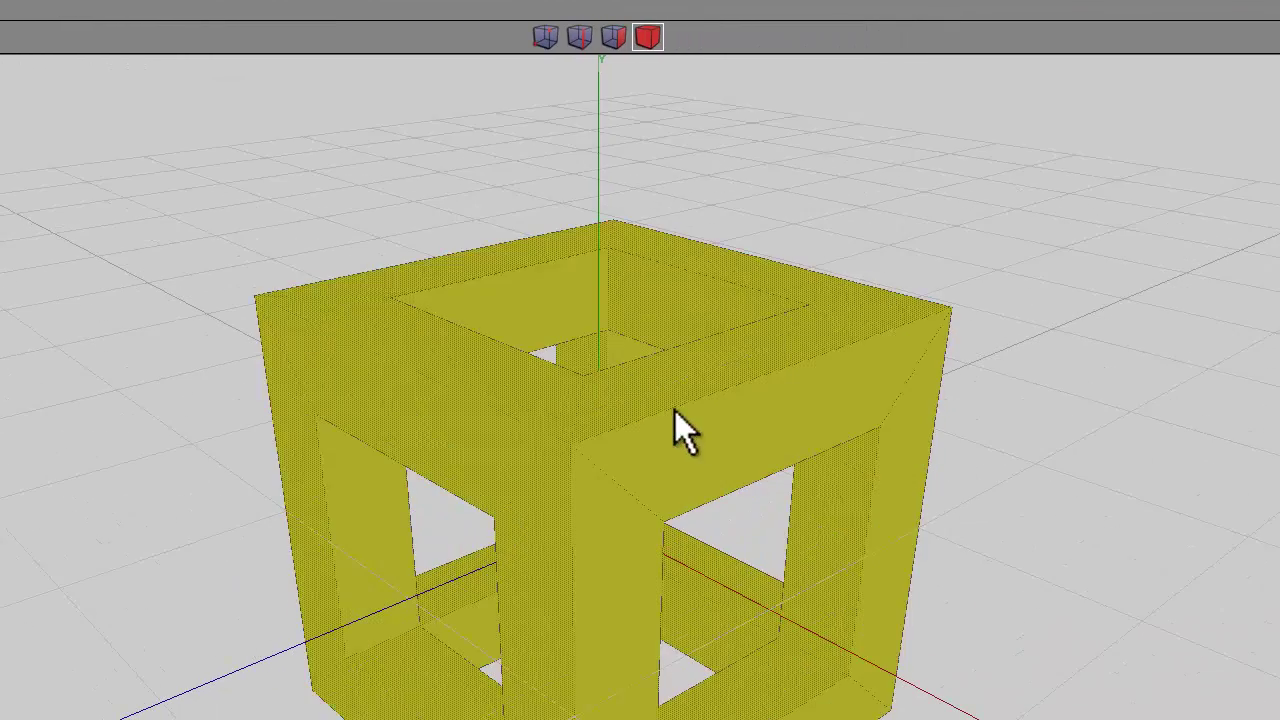
pyautogui.moveTo(675, 410)
pyautogui.mouseDown(button='middle')
pyautogui.moveTo(599, 495)
pyautogui.moveTo(668, 394)
pyautogui.mouseUp(button='middle')
pyautogui.press('space')
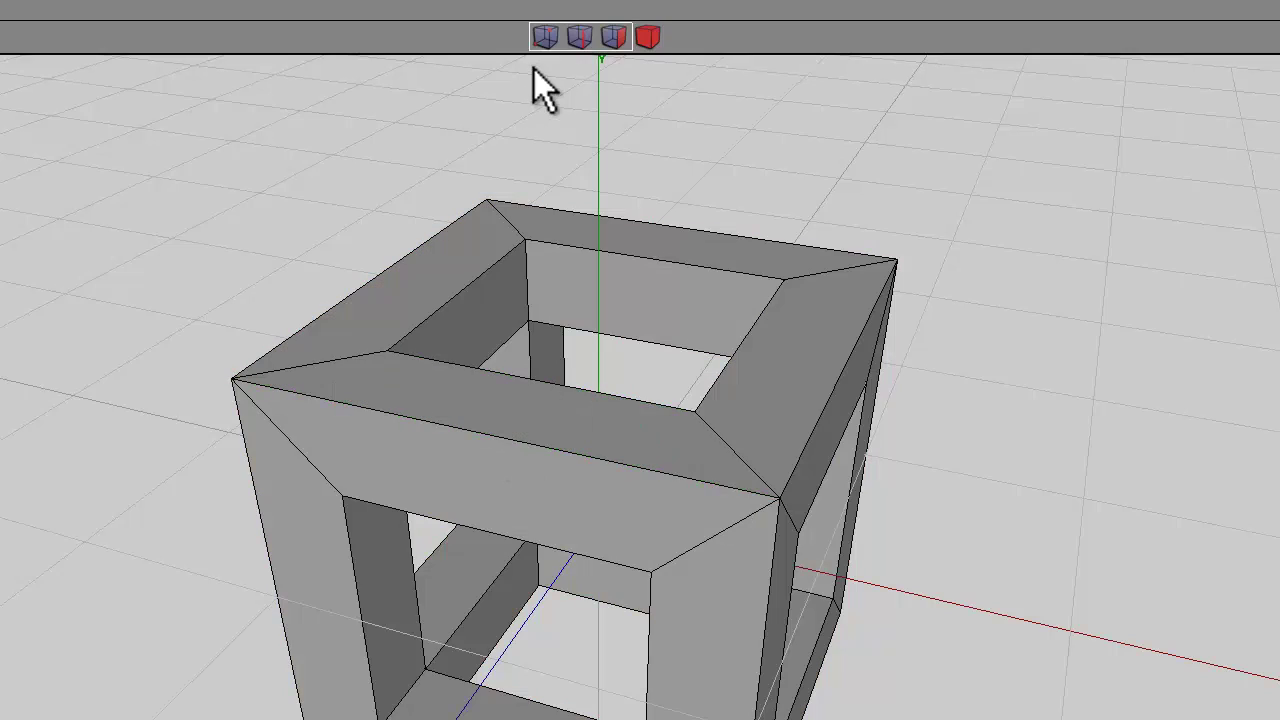
# - Bevel all the long inner and outer edges of the frame by 0.05, leaving out the diagonal corner edges, and deselect everything
pyautogui.press('2')
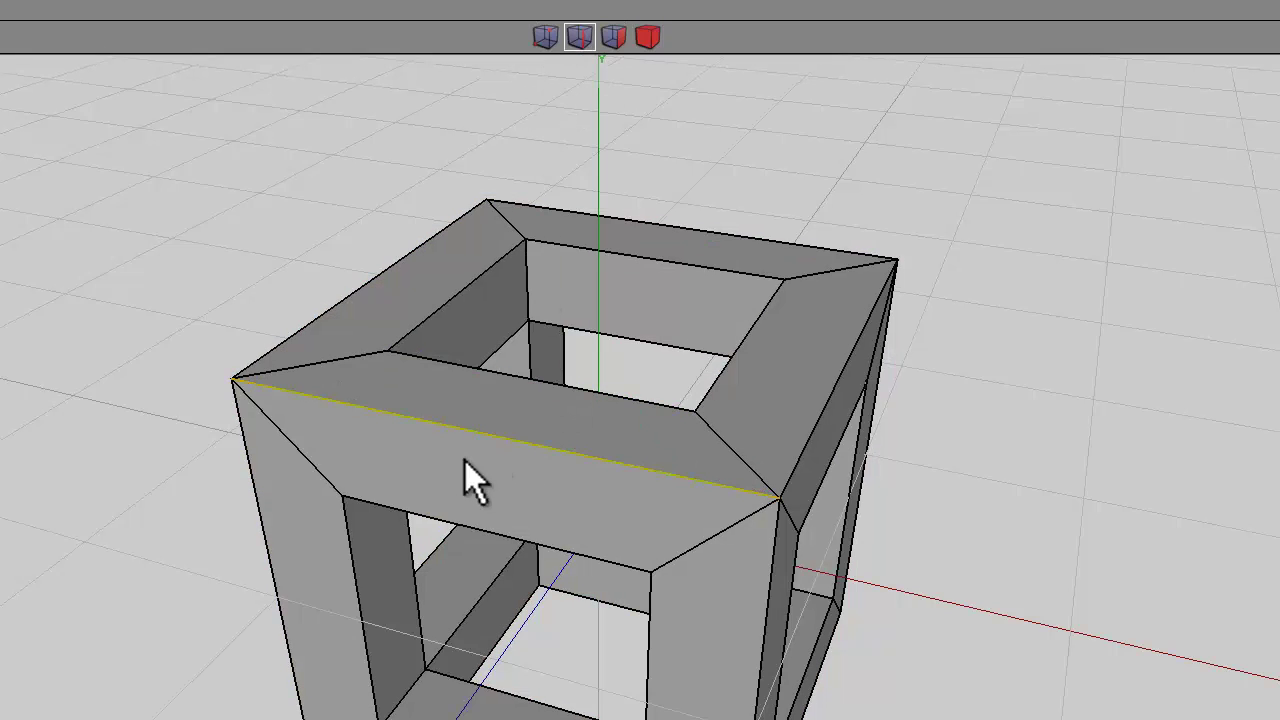
pyautogui.doubleClick(465, 462)
pyautogui.press('g')
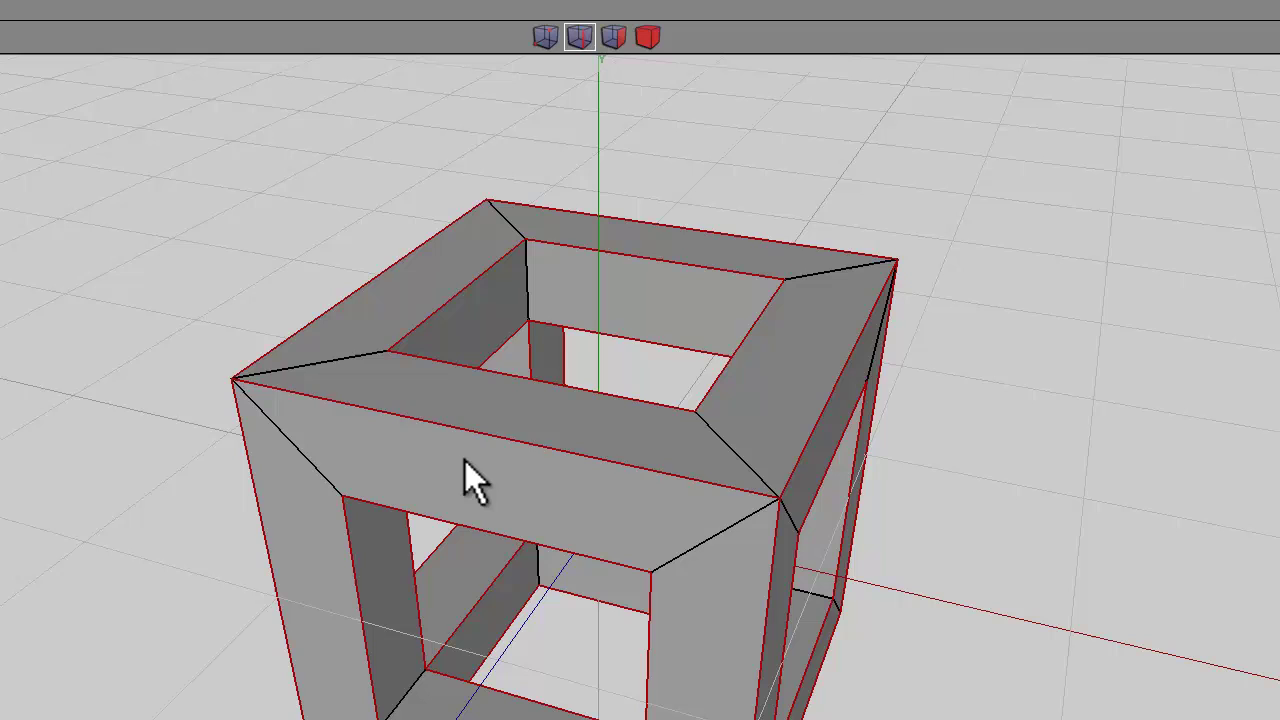
pyautogui.rightClick(633, 168)
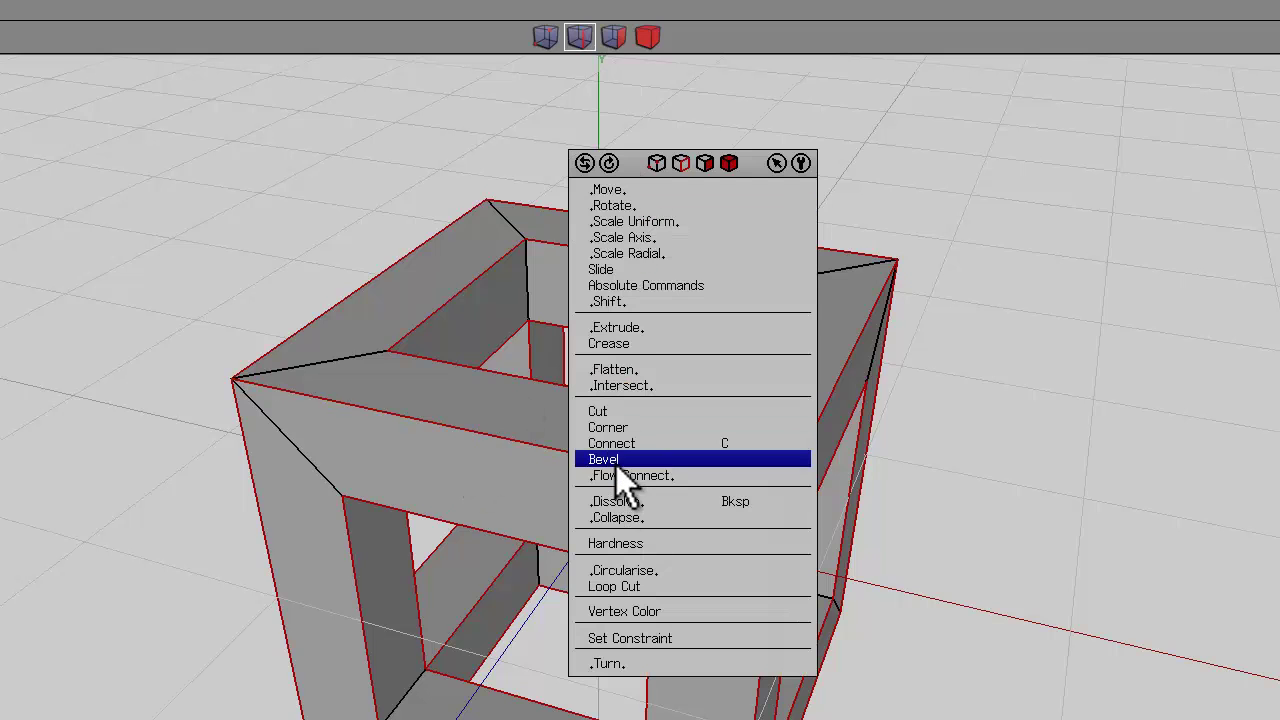
pyautogui.click(616, 461)
pyautogui.press('Tab')
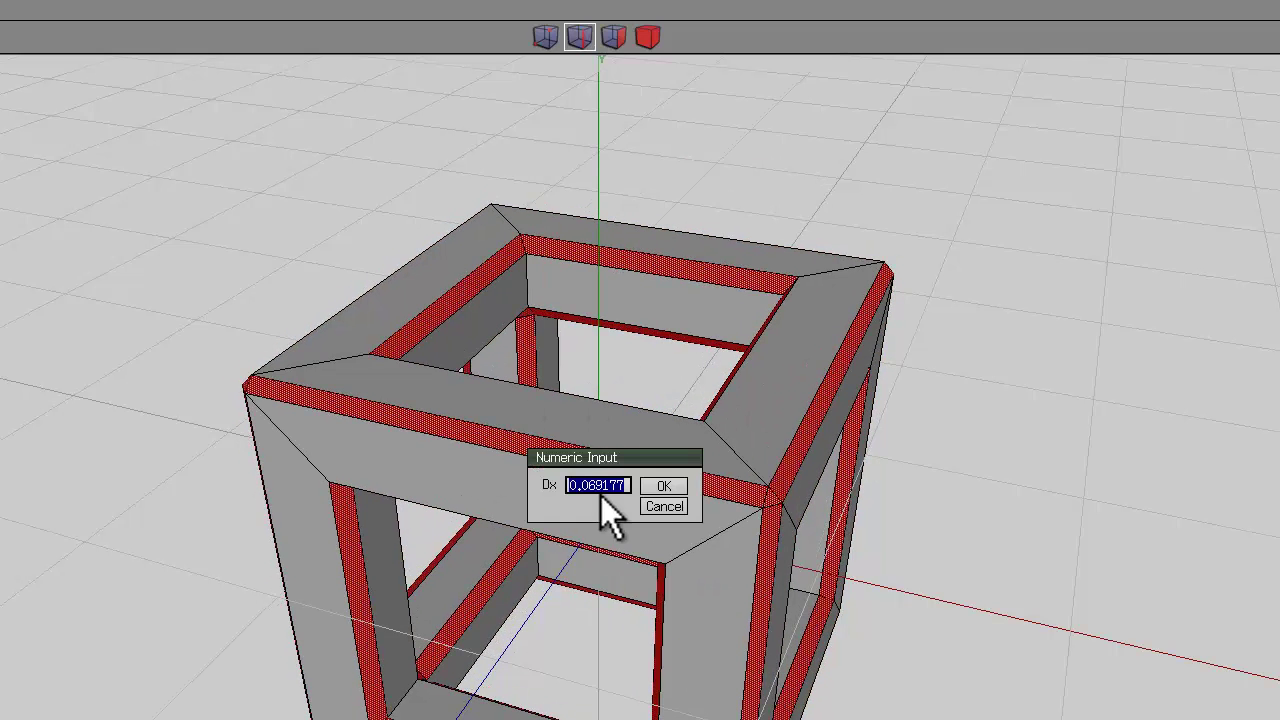
pyautogui.write('0')
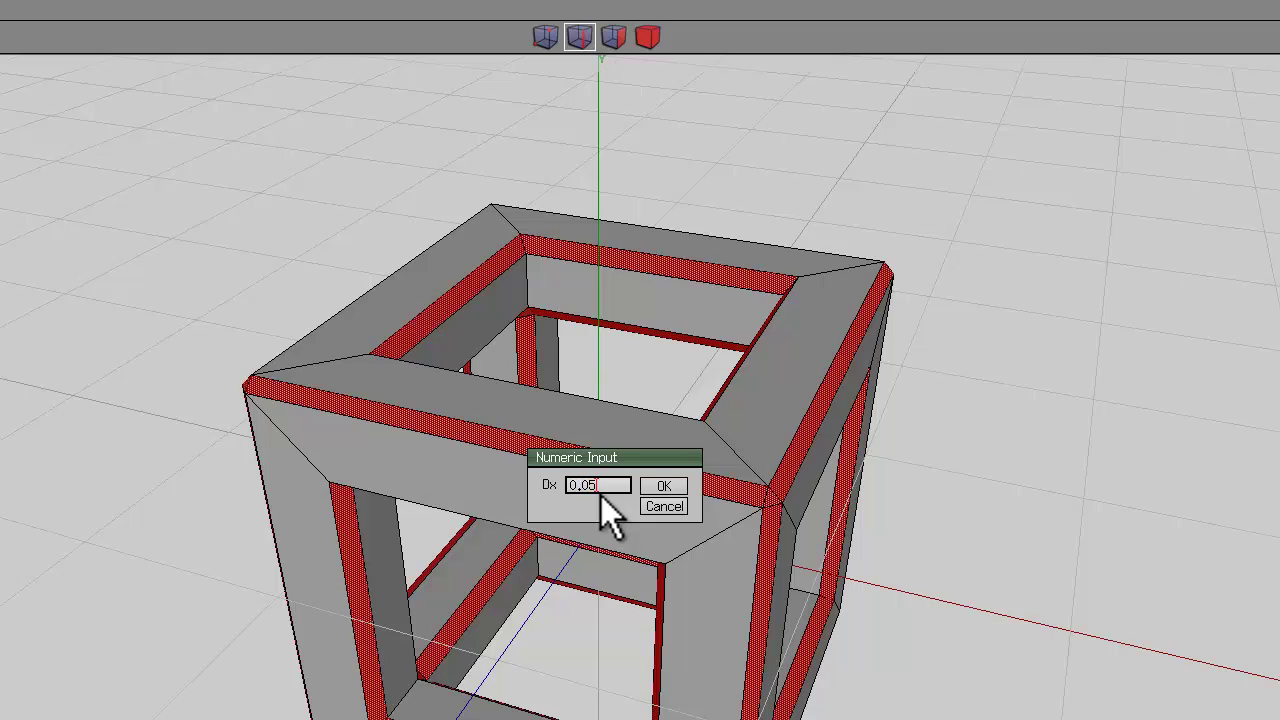
pyautogui.write('.05')
pyautogui.press('Return')
pyautogui.press('space')
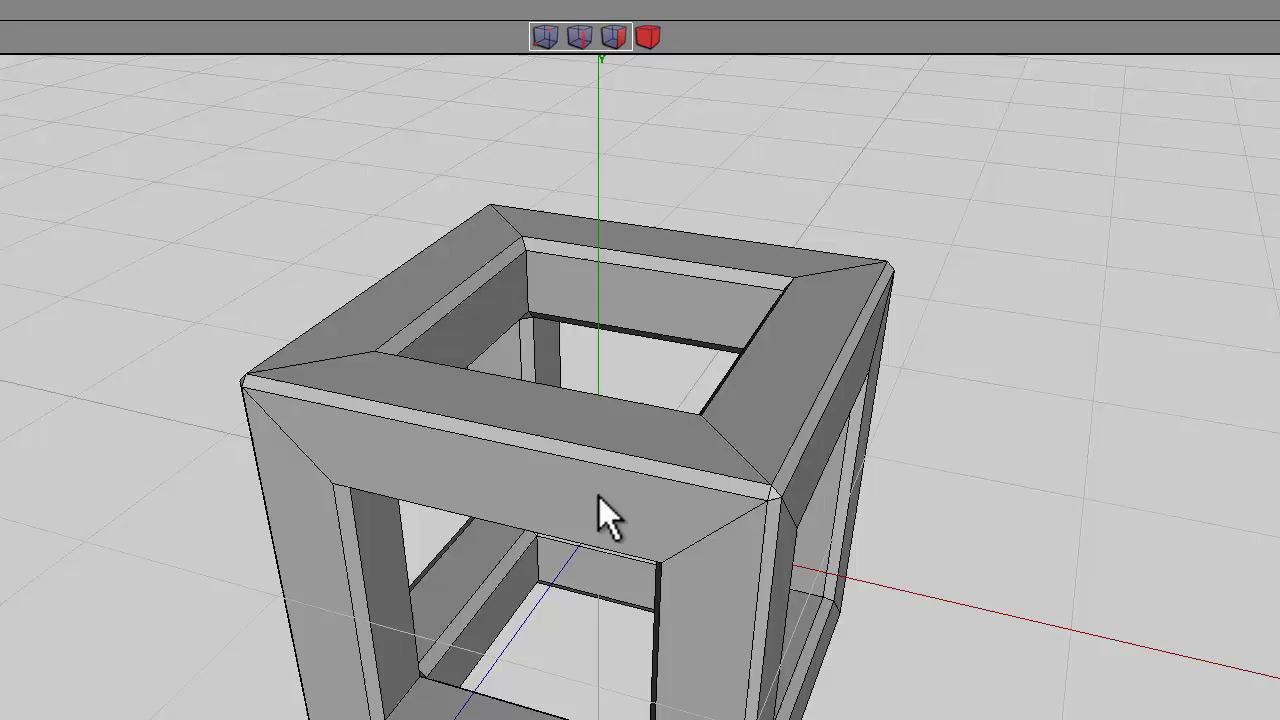
# - Duplicate the bevelled cube frame along the X axis and hide the copy
pyautogui.scroll(-5, 599, 496)
pyautogui.moveTo(599, 496); pyautogui.dragTo(578, 479, button='middle')
pyautogui.click(656, 38)
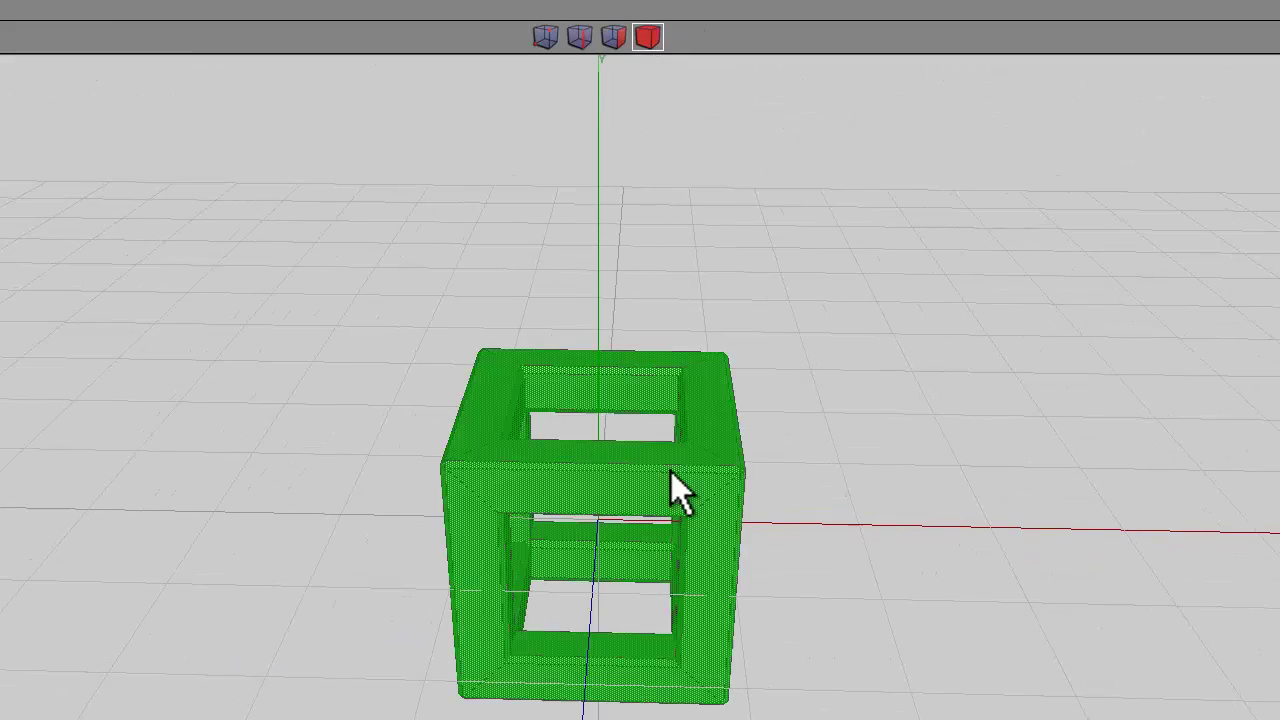
pyautogui.click(671, 471)
pyautogui.scroll(-5, 713, 328)
pyautogui.rightClick(720, 338)
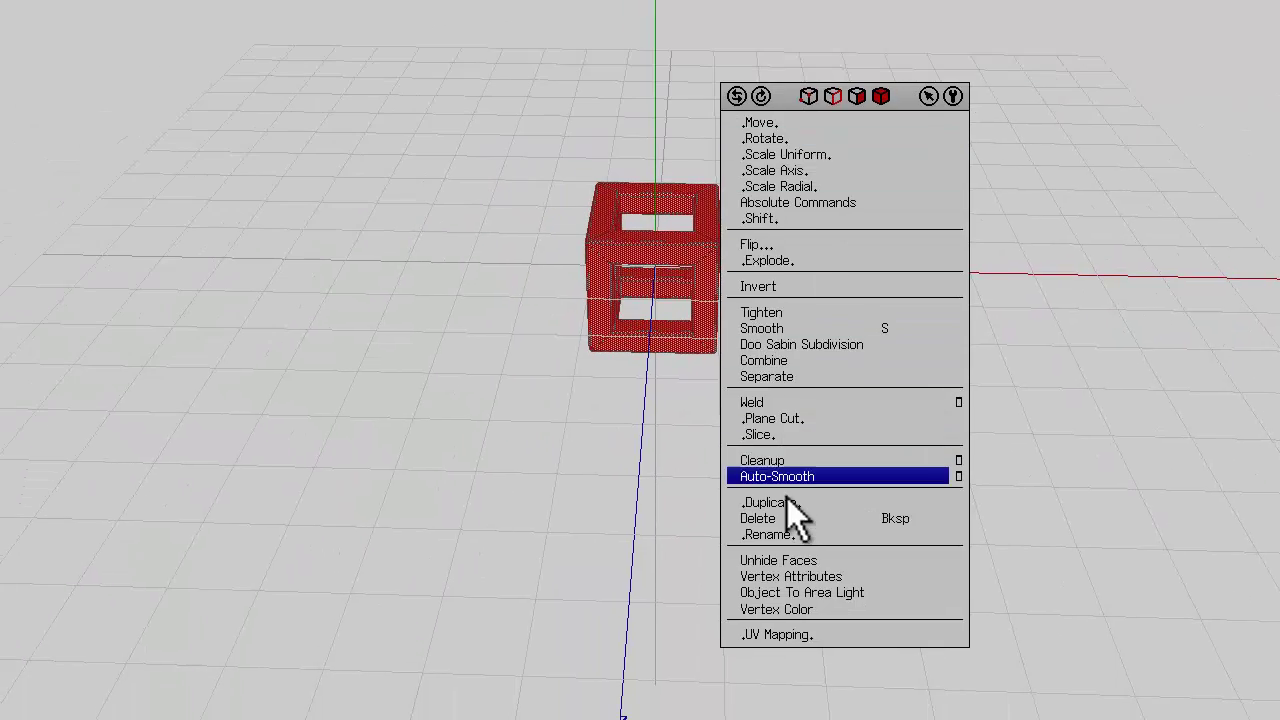
pyautogui.click(789, 502)
pyautogui.click(795, 537)
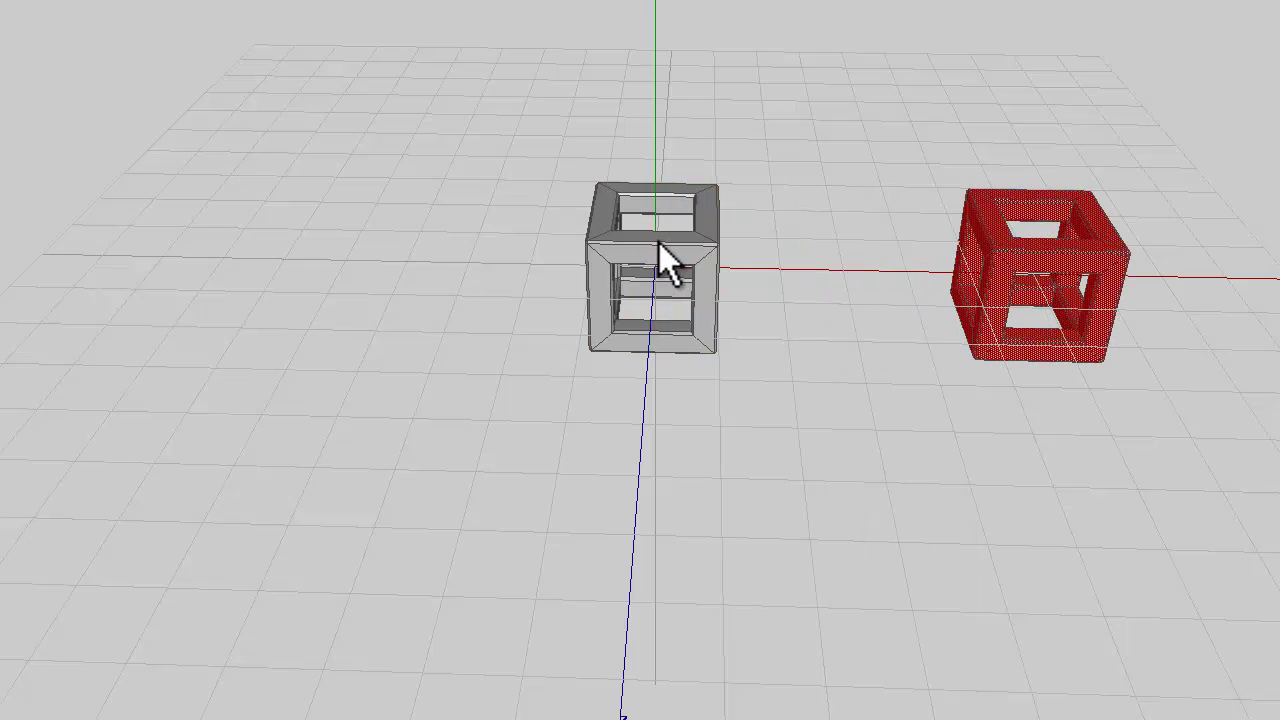
pyautogui.click(659, 242)
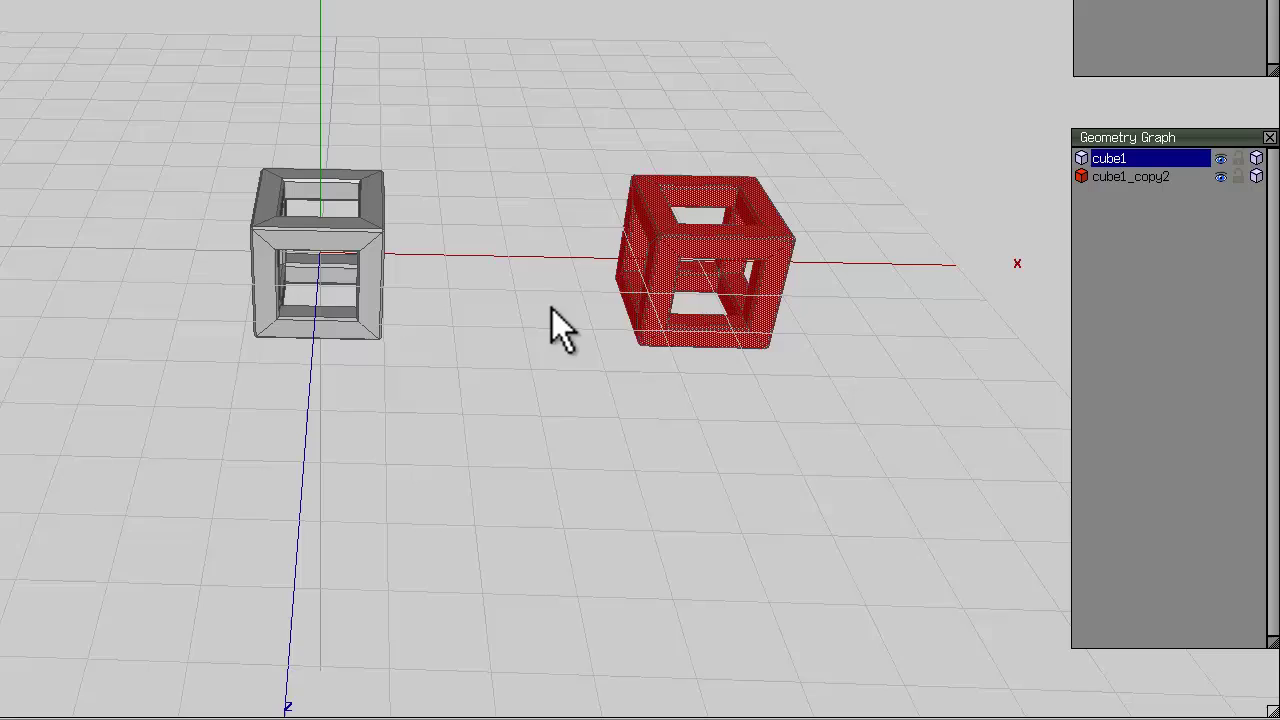
pyautogui.click(1220, 176)
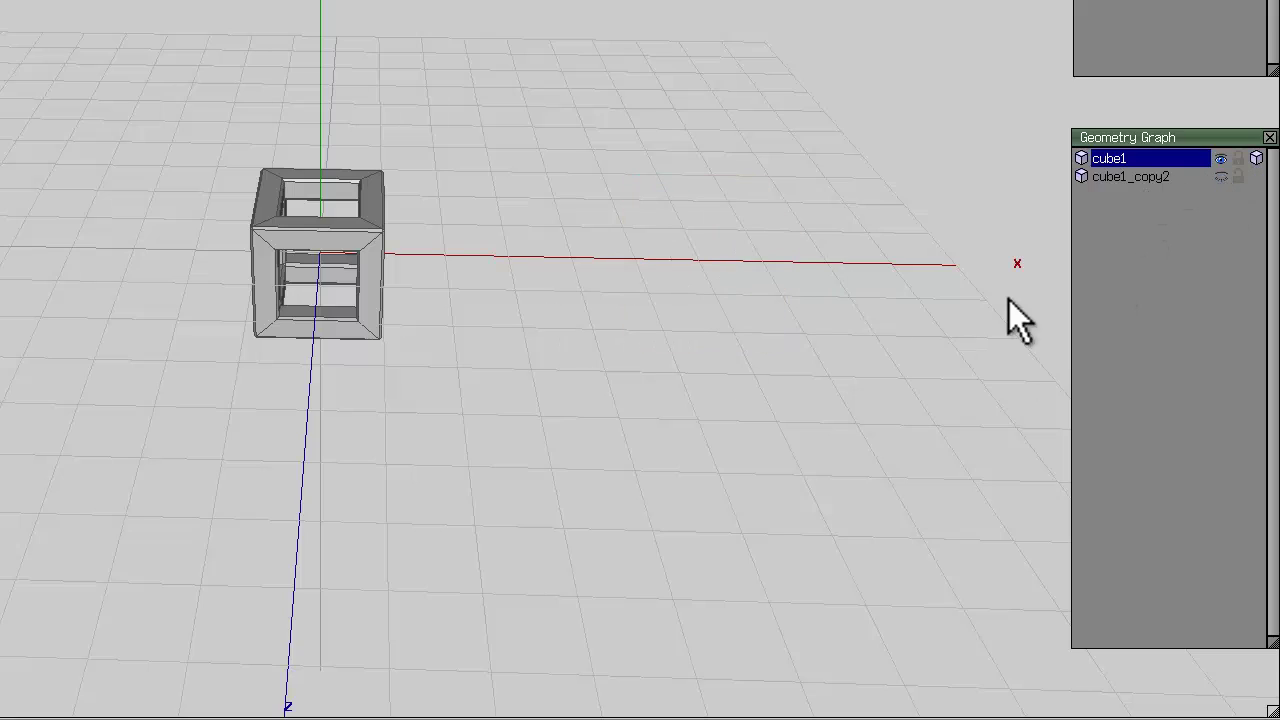
# - Extrude the small triangular faces at all inner corners of the cube frame by 0.15 and mirror the frame across them
pyautogui.scroll(8, 471, 323)
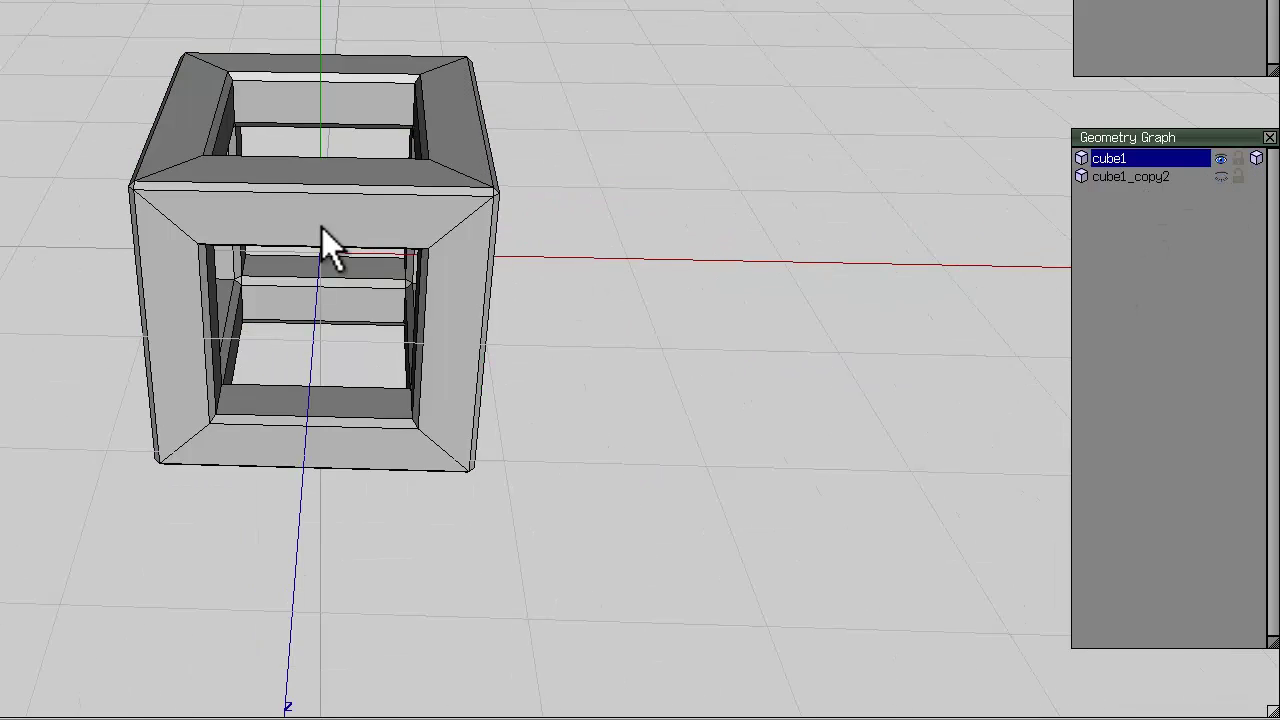
pyautogui.moveTo(322, 228); pyautogui.dragTo(321, 229, button='middle')
pyautogui.scroll(5, 321, 230)
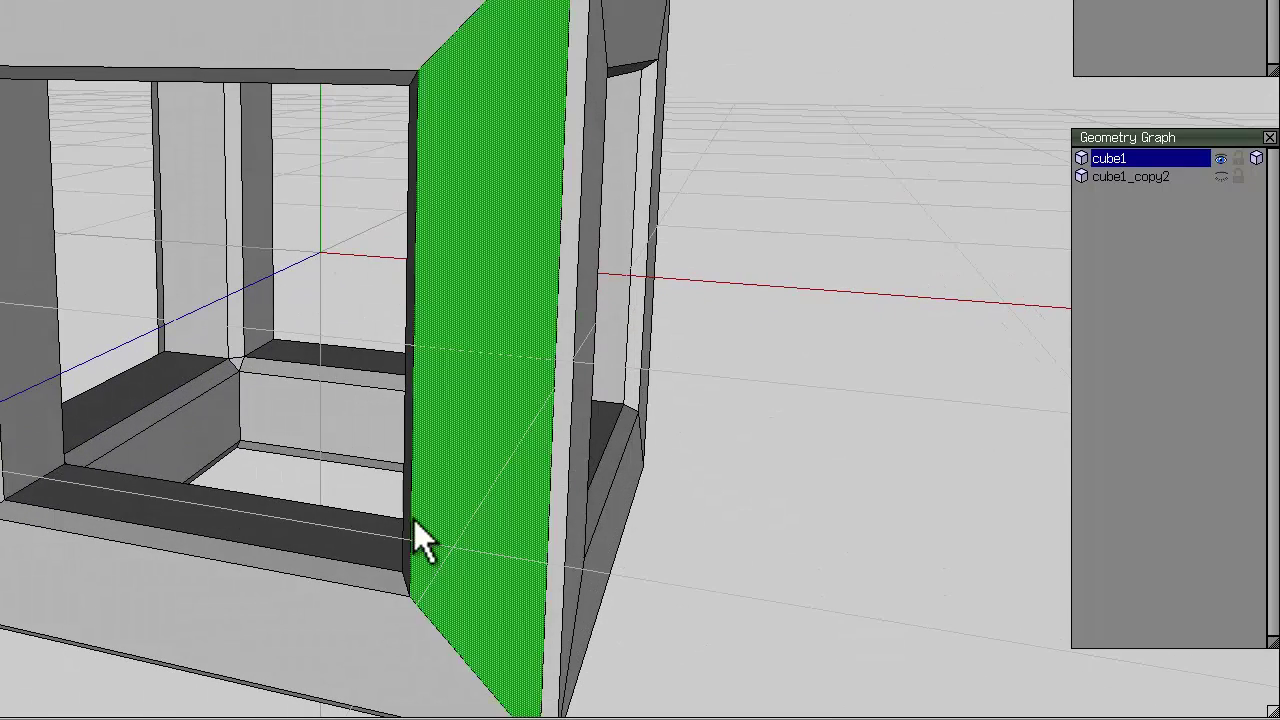
pyautogui.scroll(2, 238, 370)
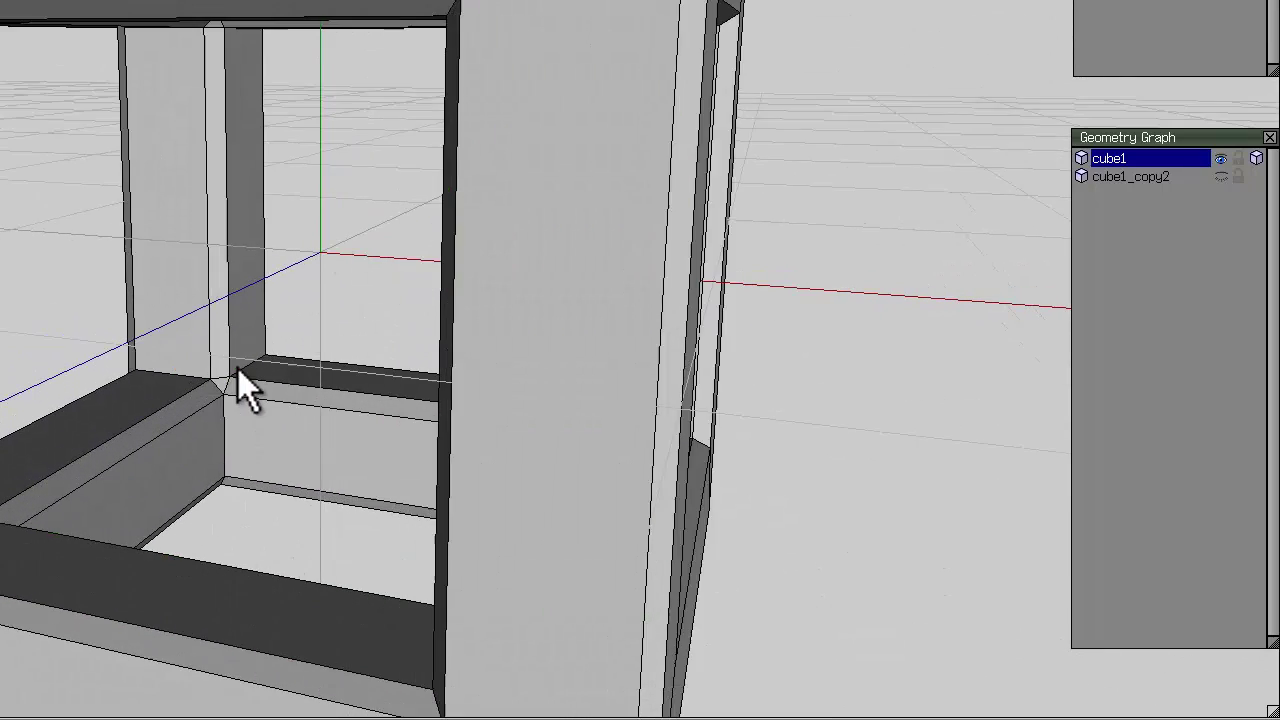
pyautogui.scroll(2, 238, 368)
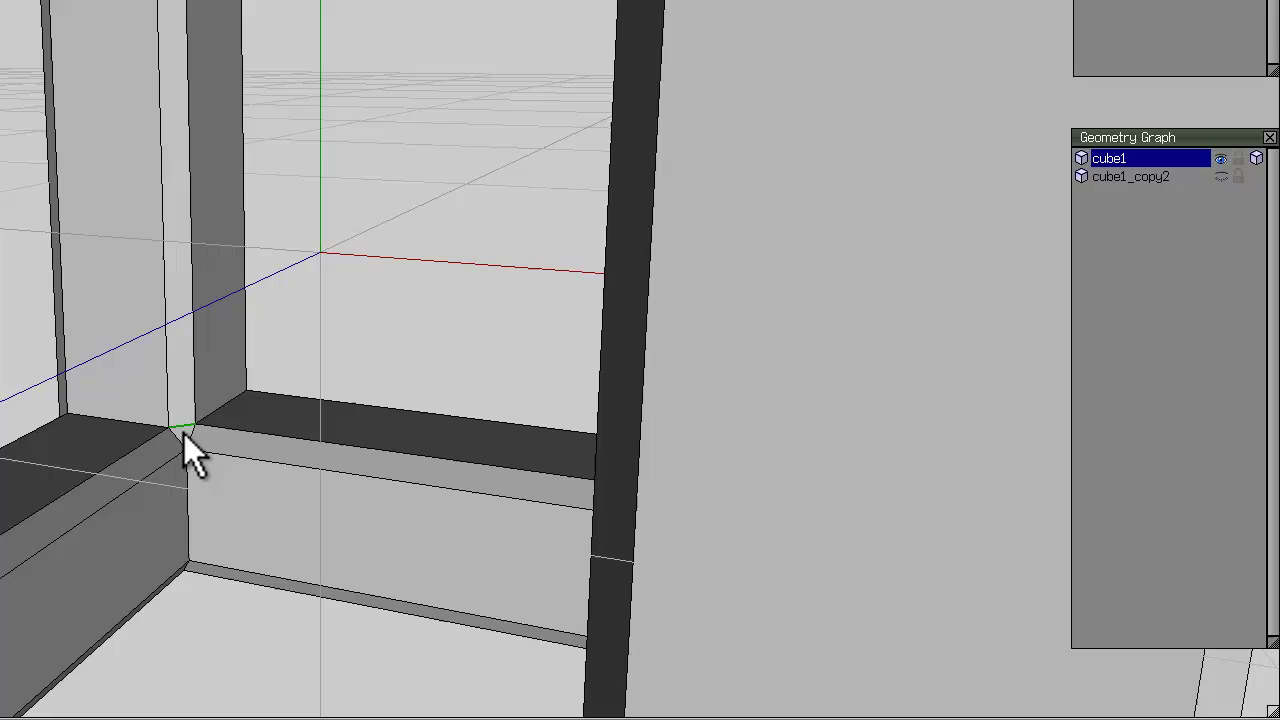
pyautogui.click(184, 434)
pyautogui.scroll(-3, 200, 451)
pyautogui.moveTo(277, 399); pyautogui.dragTo(322, 224, button='middle')
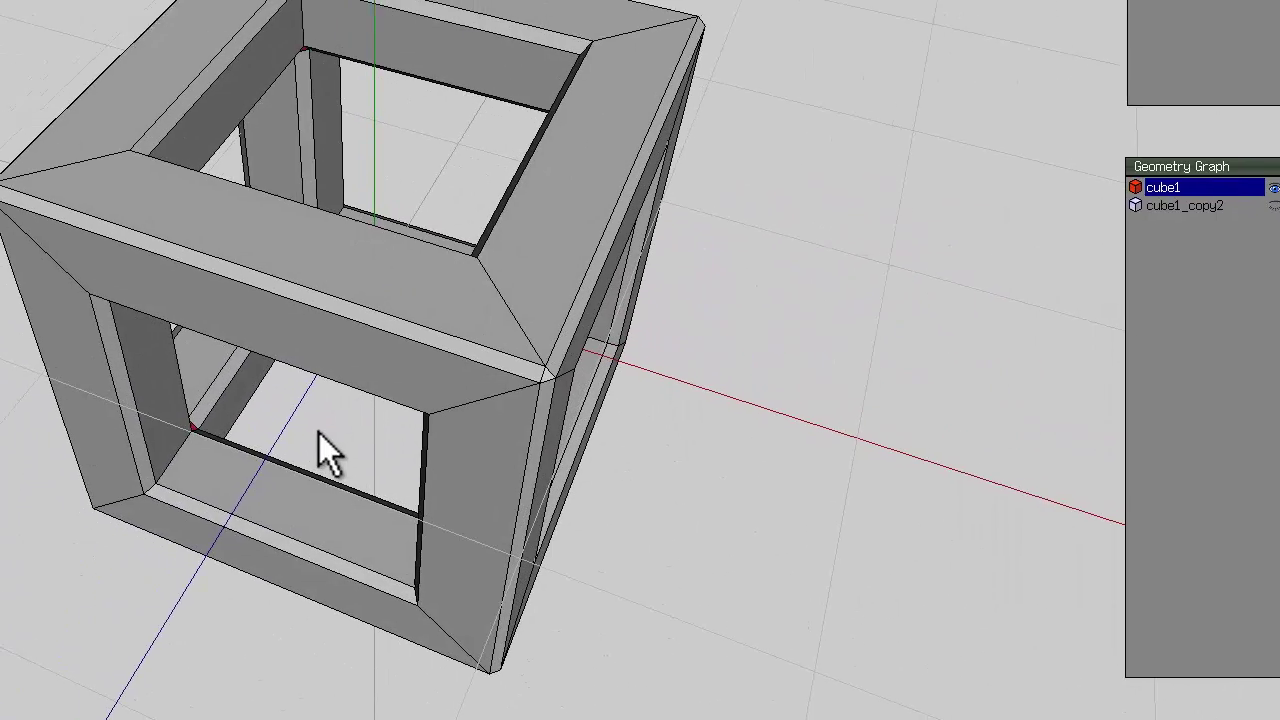
pyautogui.moveTo(266, 402); pyautogui.dragTo(320, 228, button='middle')
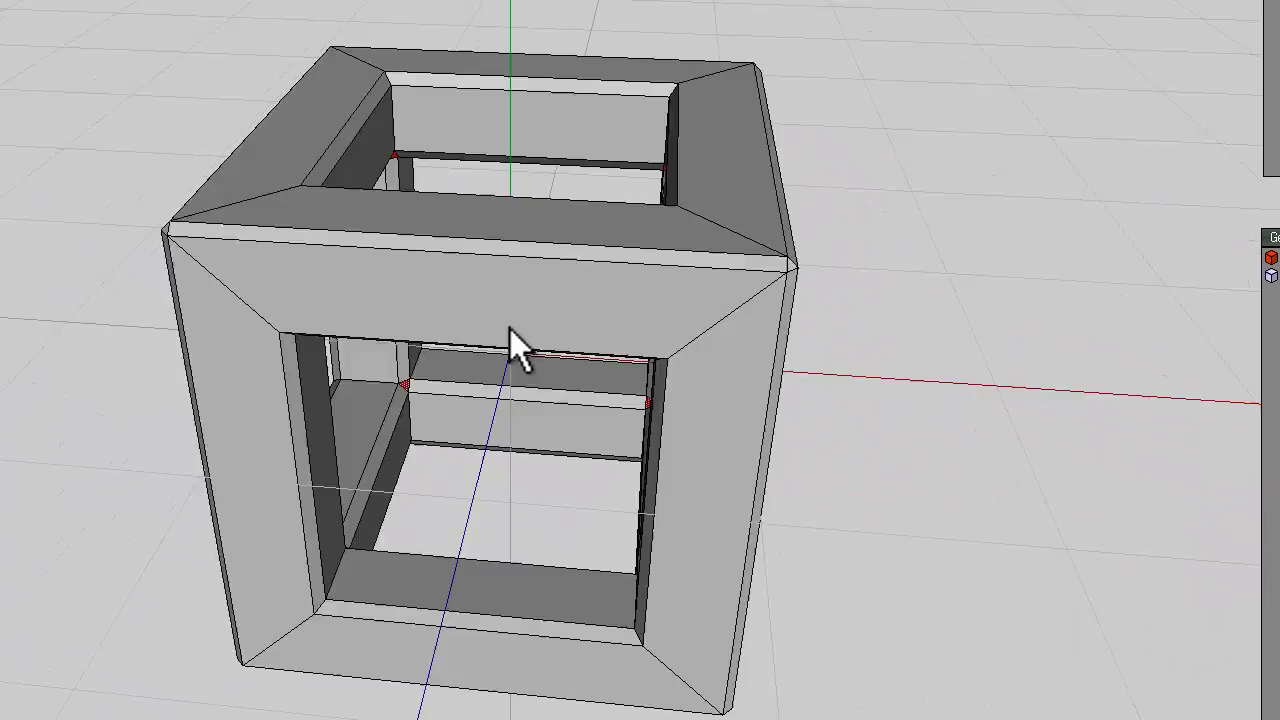
pyautogui.moveTo(510, 328); pyautogui.dragTo(594, 391, button='middle')
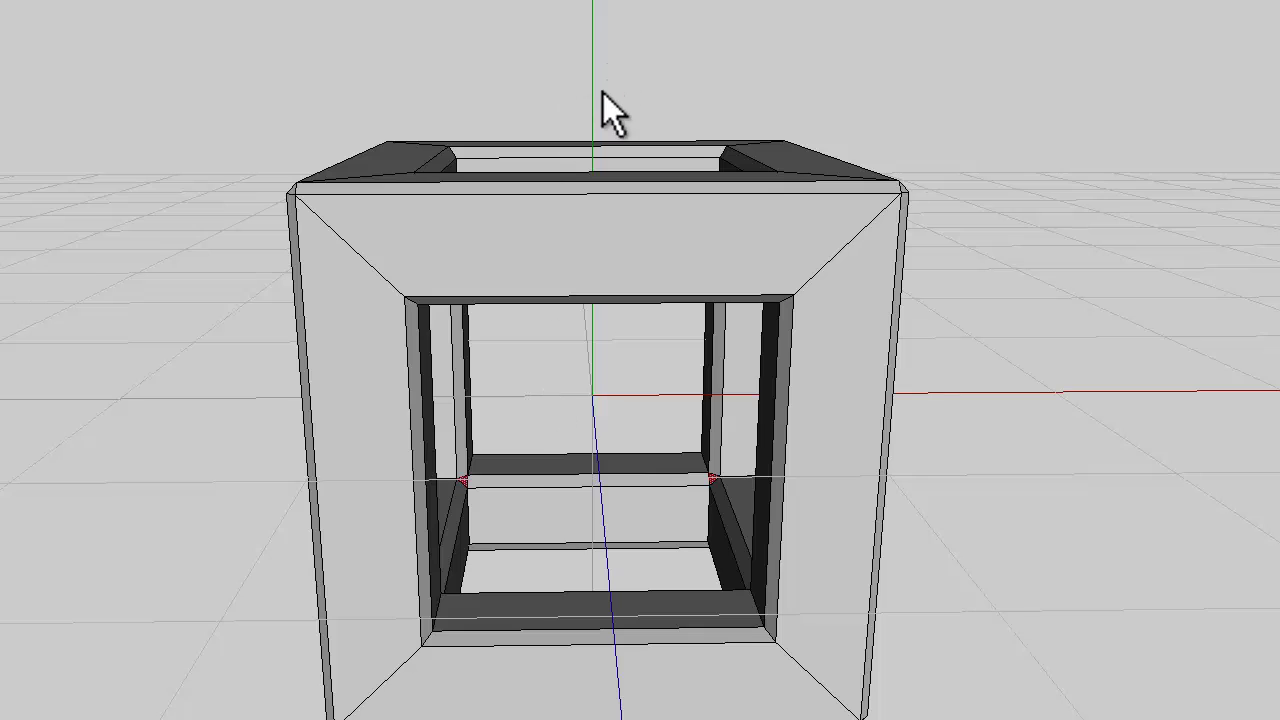
pyautogui.rightClick(603, 93)
pyautogui.click(600, 240)
pyautogui.press('Tab')
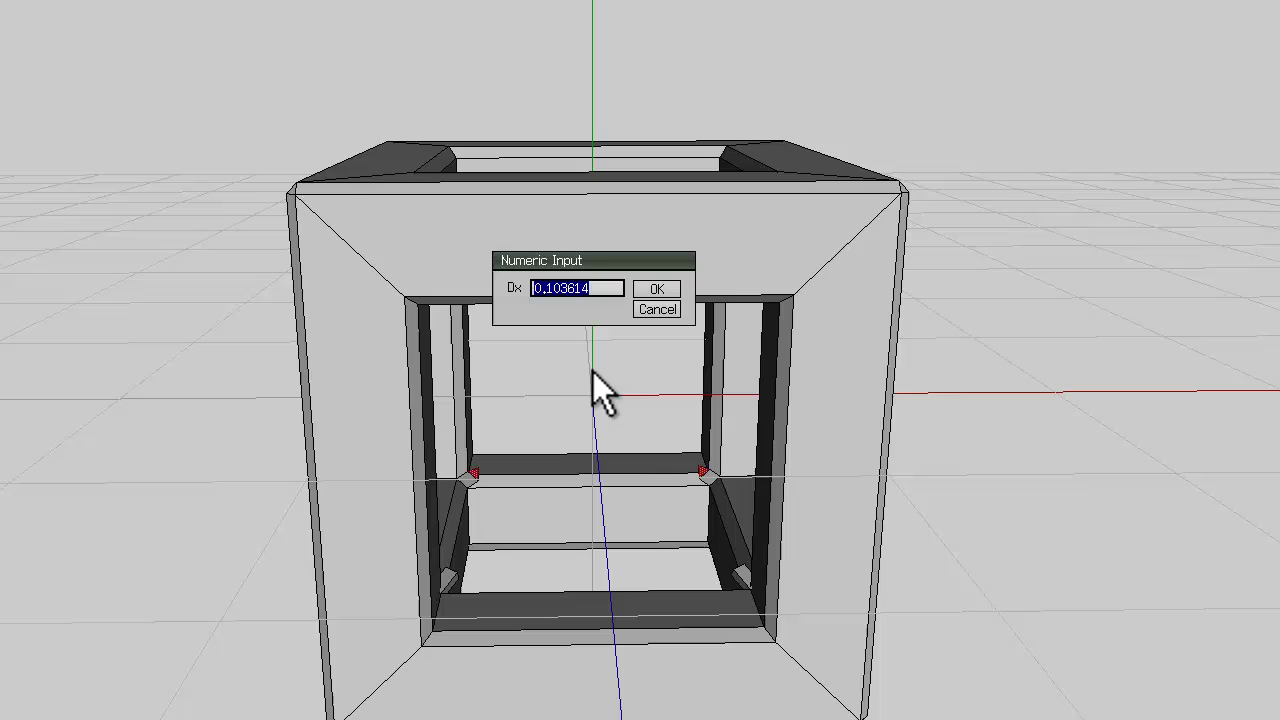
pyautogui.write('0.15')
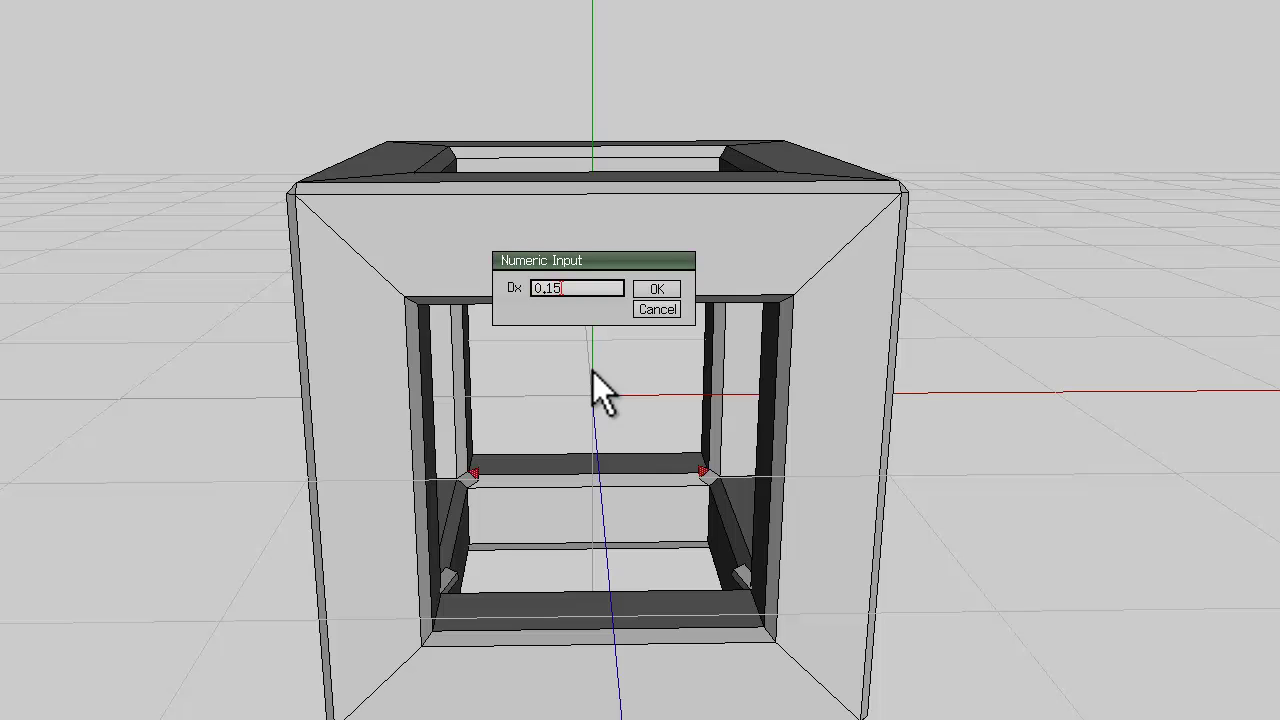
pyautogui.press('Return')
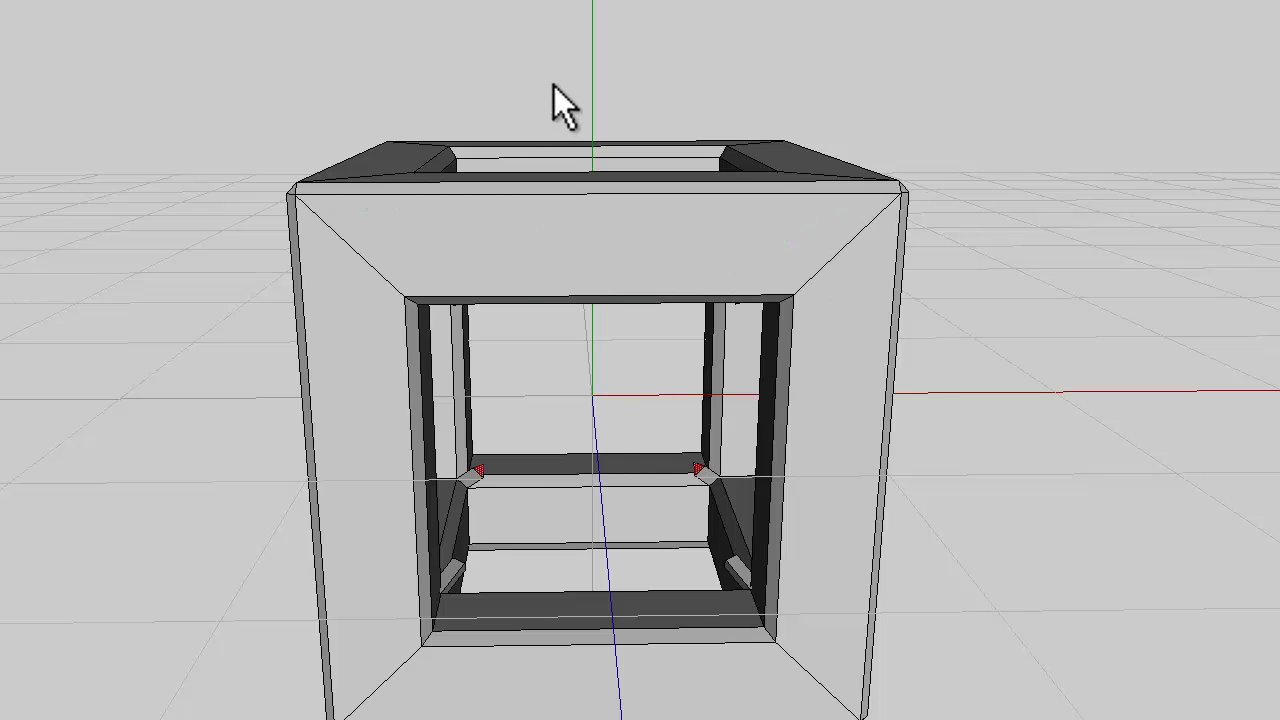
pyautogui.rightClick(554, 86)
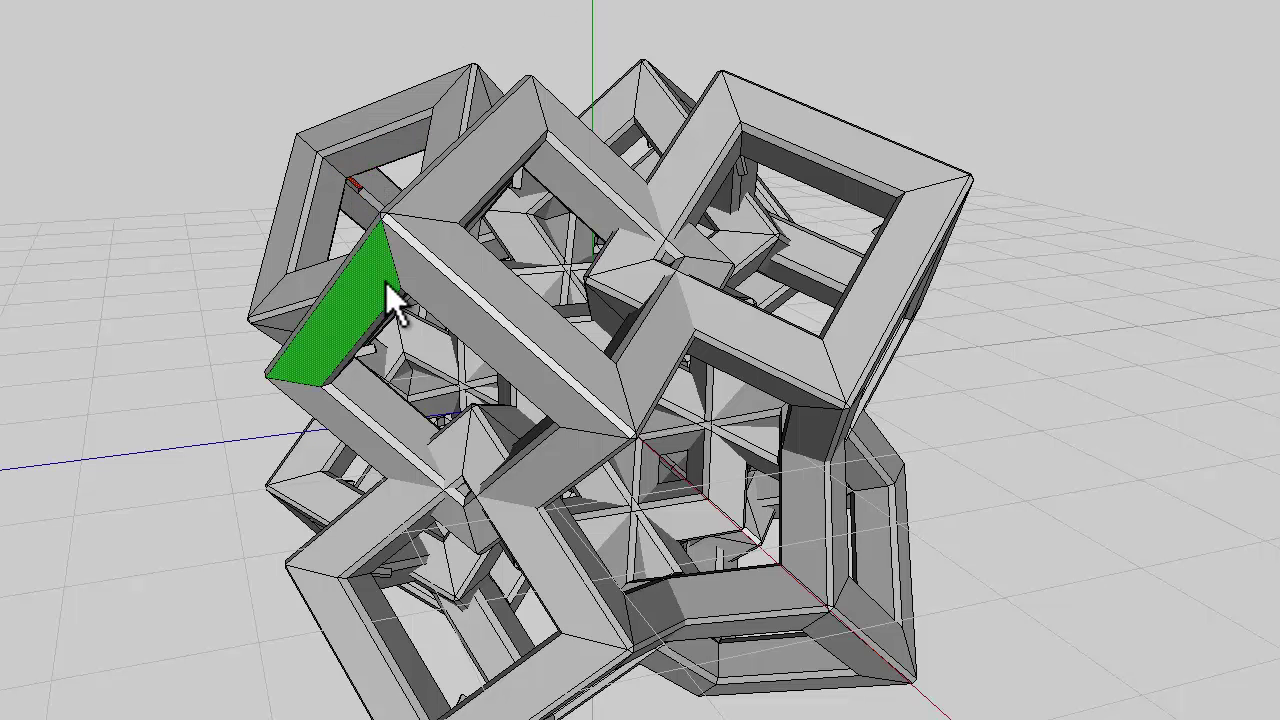
# - Dissolve the leftover extruded stubs at the inner corners of the mirrored frames
pyautogui.scroll(2, 386, 283)
pyautogui.scroll(6, 405, 290)
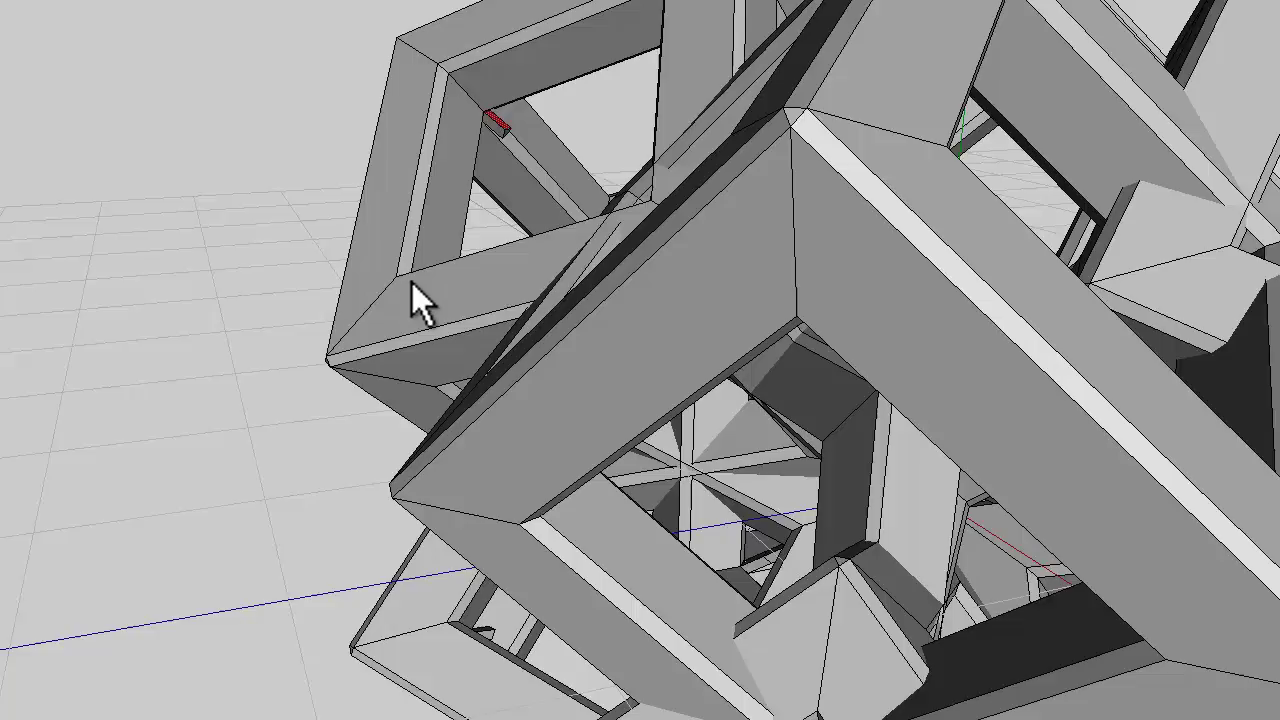
pyautogui.scroll(3, 414, 281)
pyautogui.middleClick(420, 277)
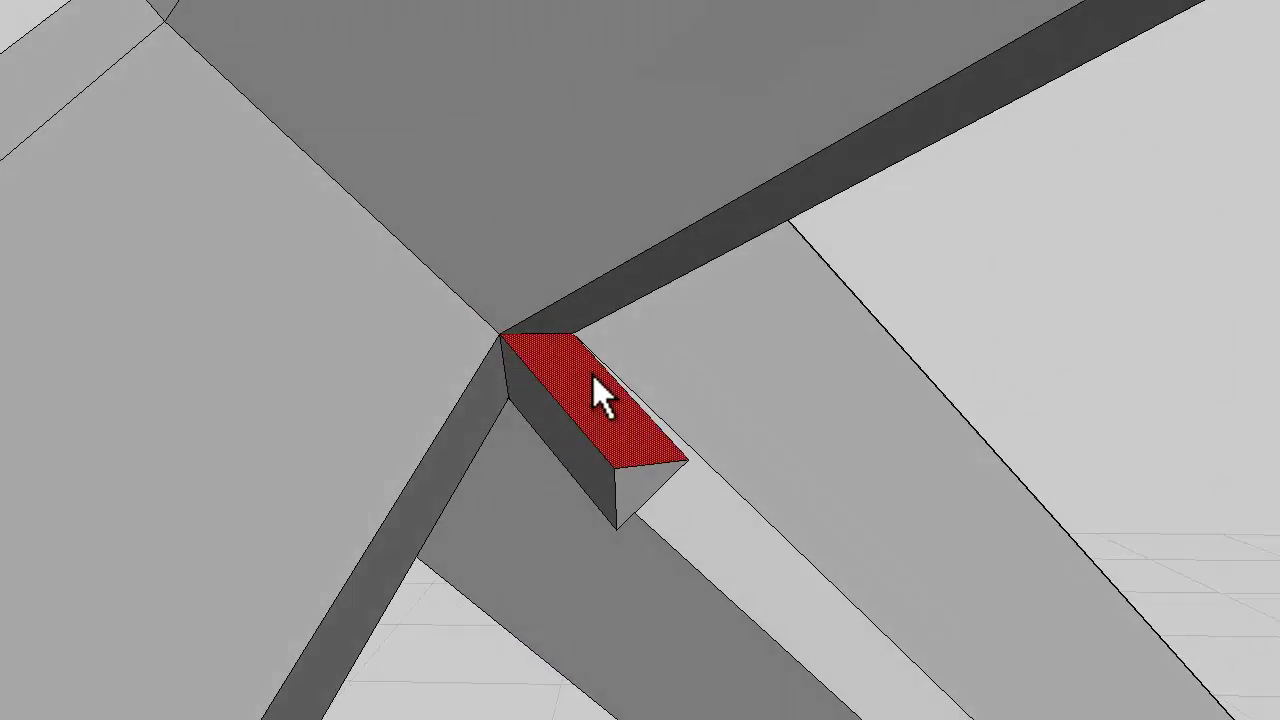
pyautogui.click(592, 370)
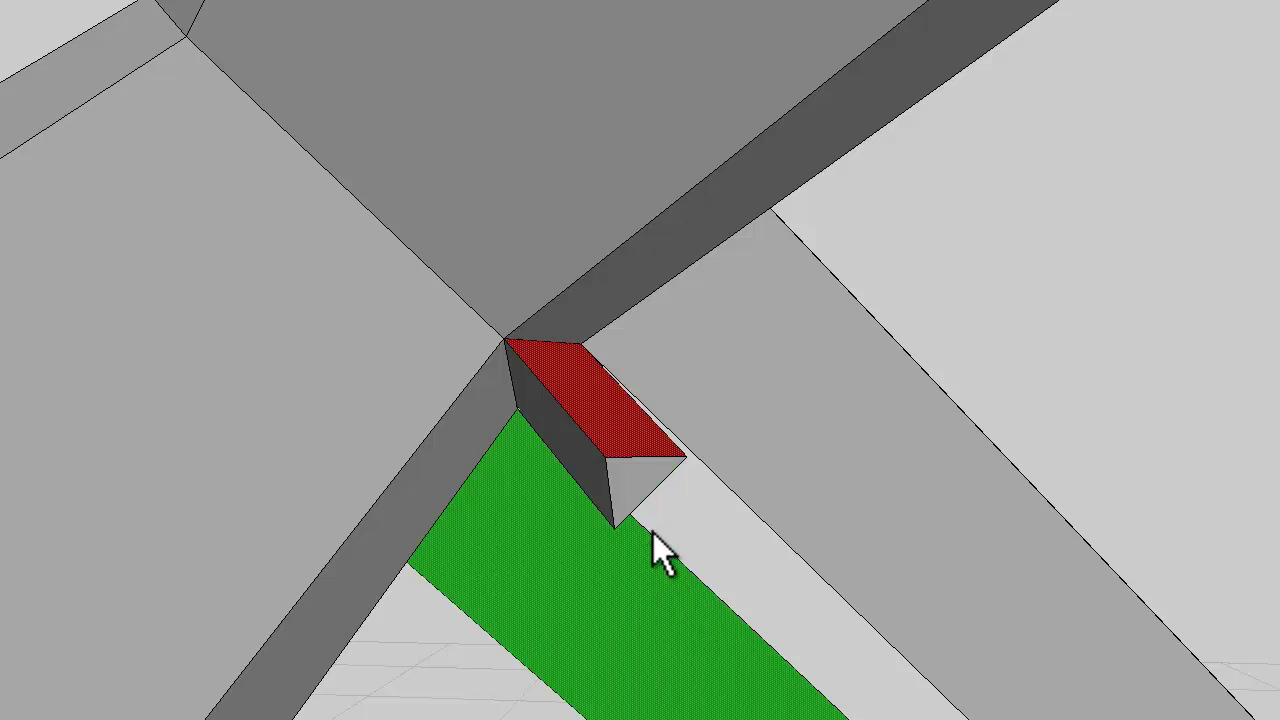
pyautogui.press('space')
pyautogui.click(636, 487)
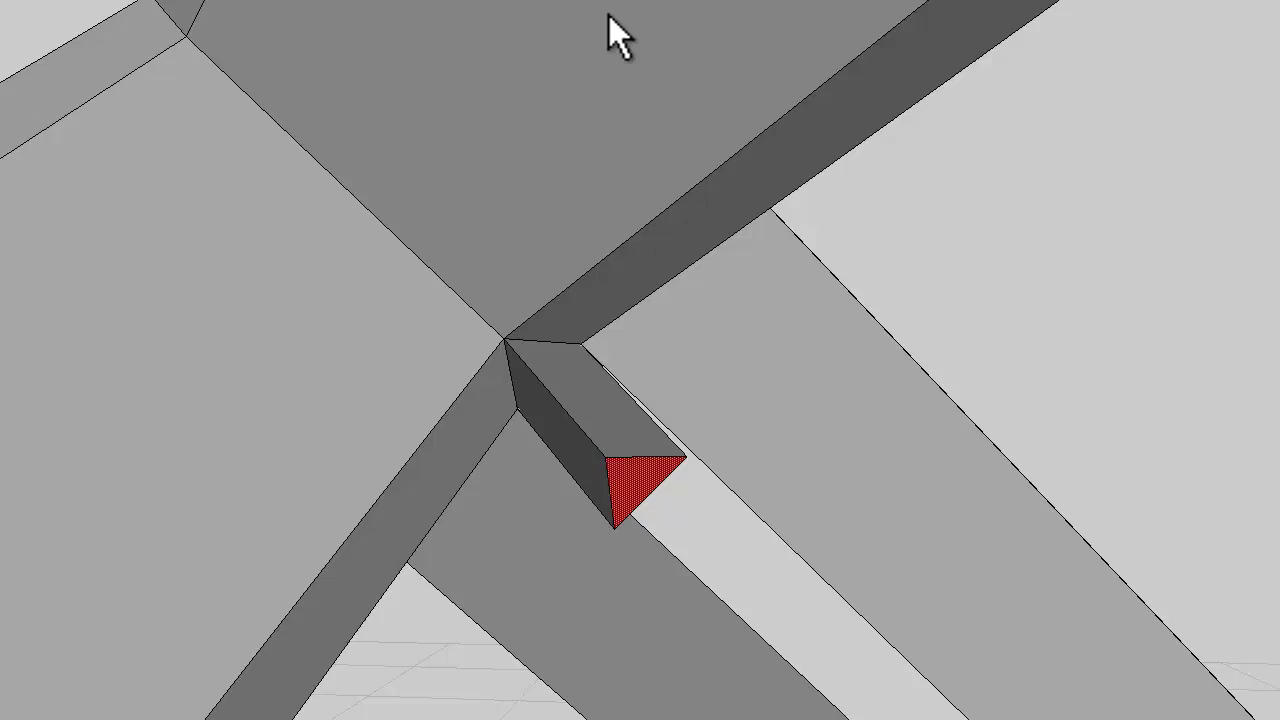
pyautogui.press('+')
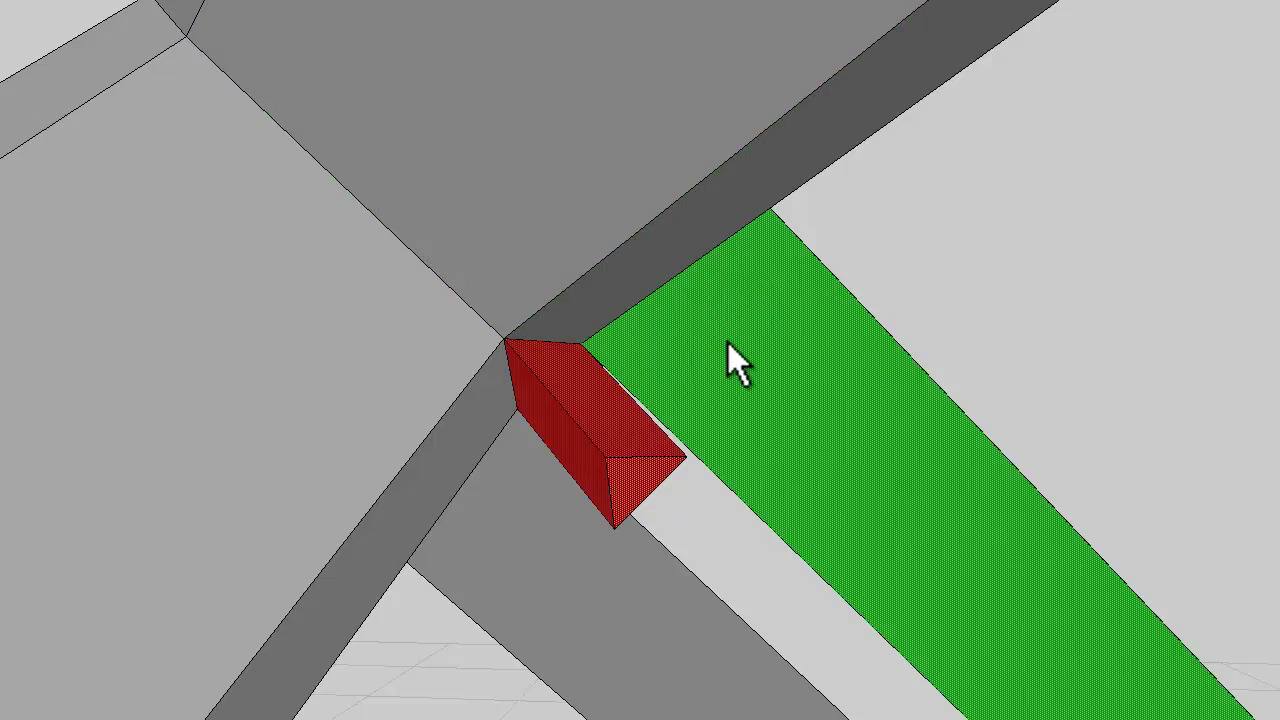
pyautogui.press('BackSpace')
# - Select all similar long inner and outer edges of the frame bars and connect them with edge loops at mid-length
pyautogui.scroll(-3, 727, 342)
pyautogui.moveTo(719, 334); pyautogui.dragTo(594, 371, button='middle')
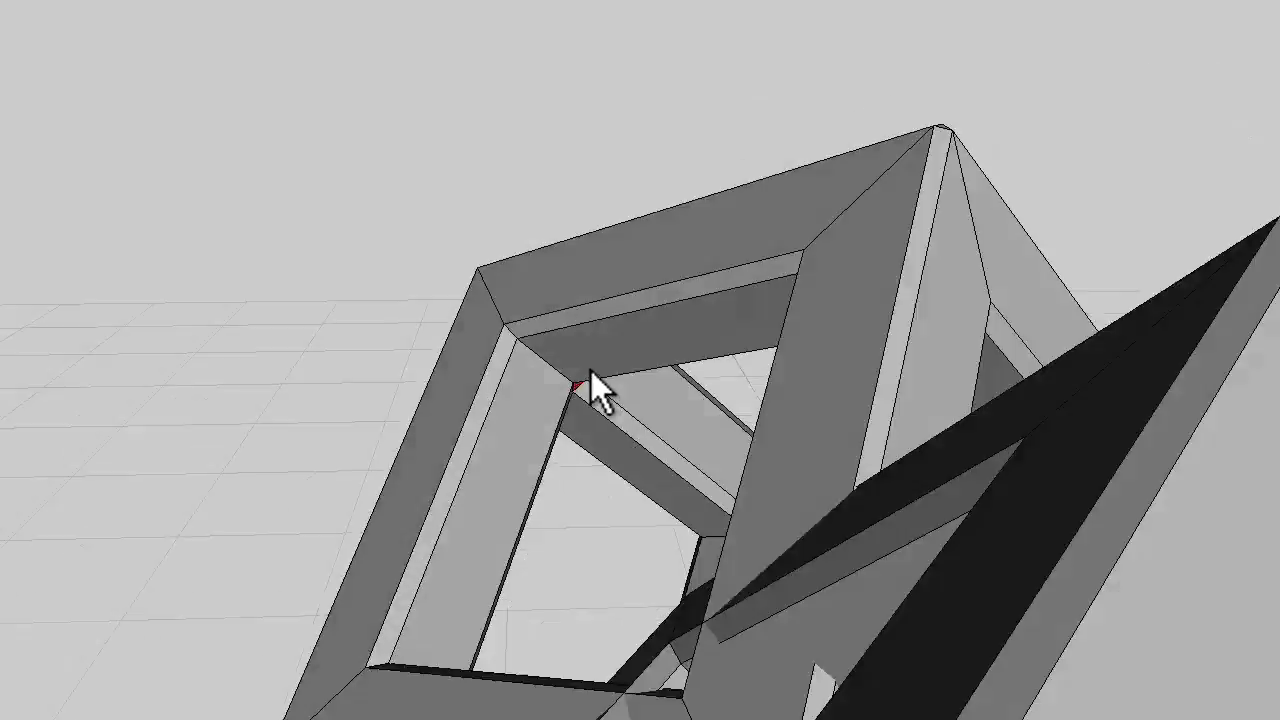
pyautogui.scroll(-10, 591, 371)
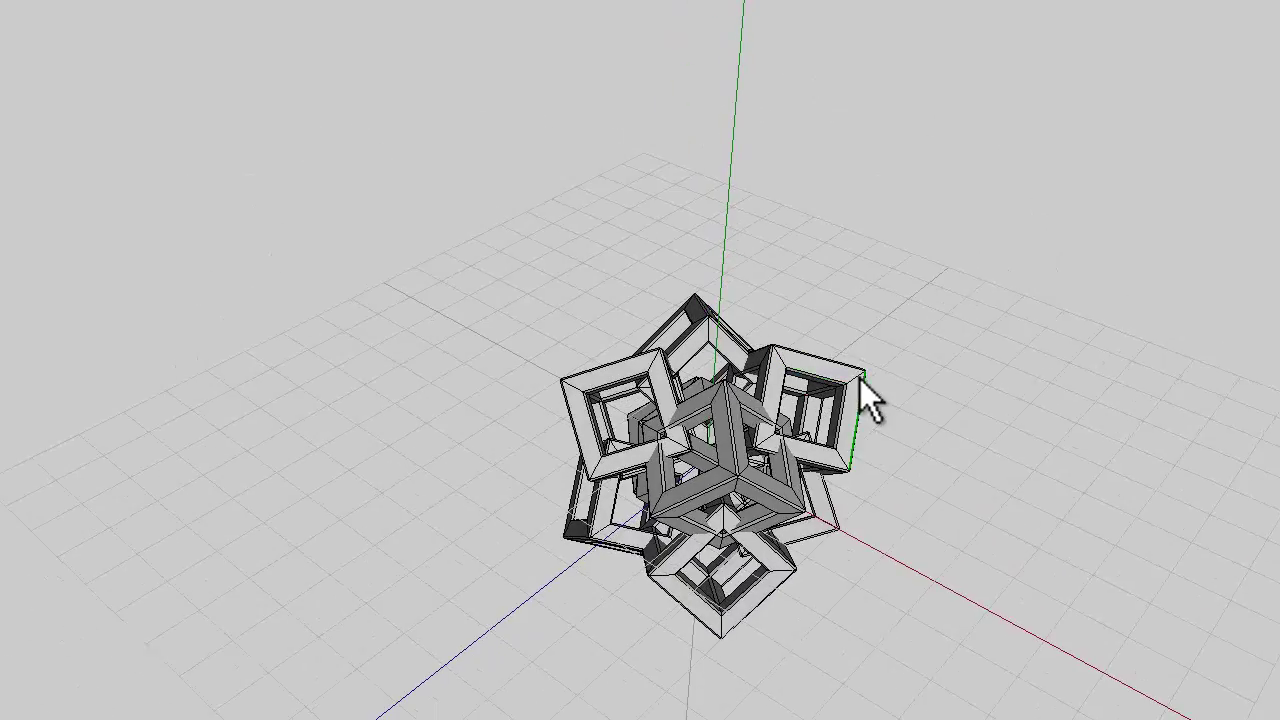
pyautogui.scroll(6, 810, 359)
pyautogui.moveTo(810, 359); pyautogui.dragTo(592, 372, button='middle')
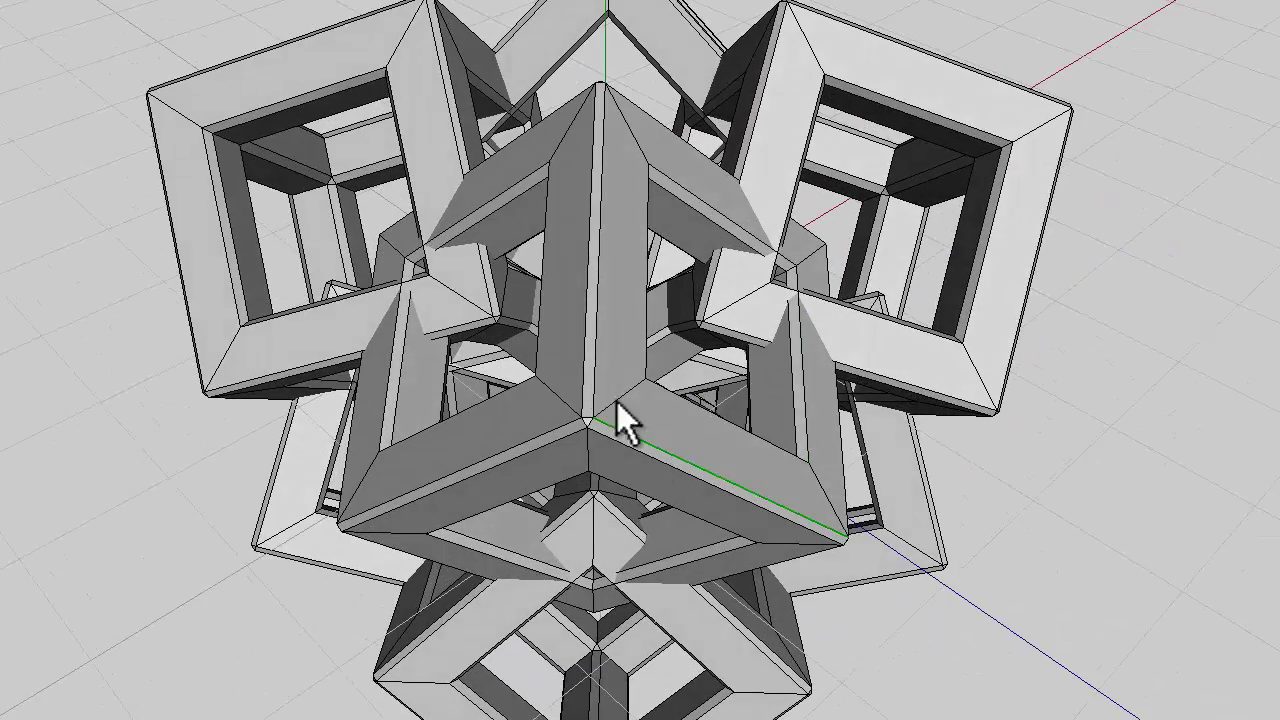
pyautogui.click(591, 260)
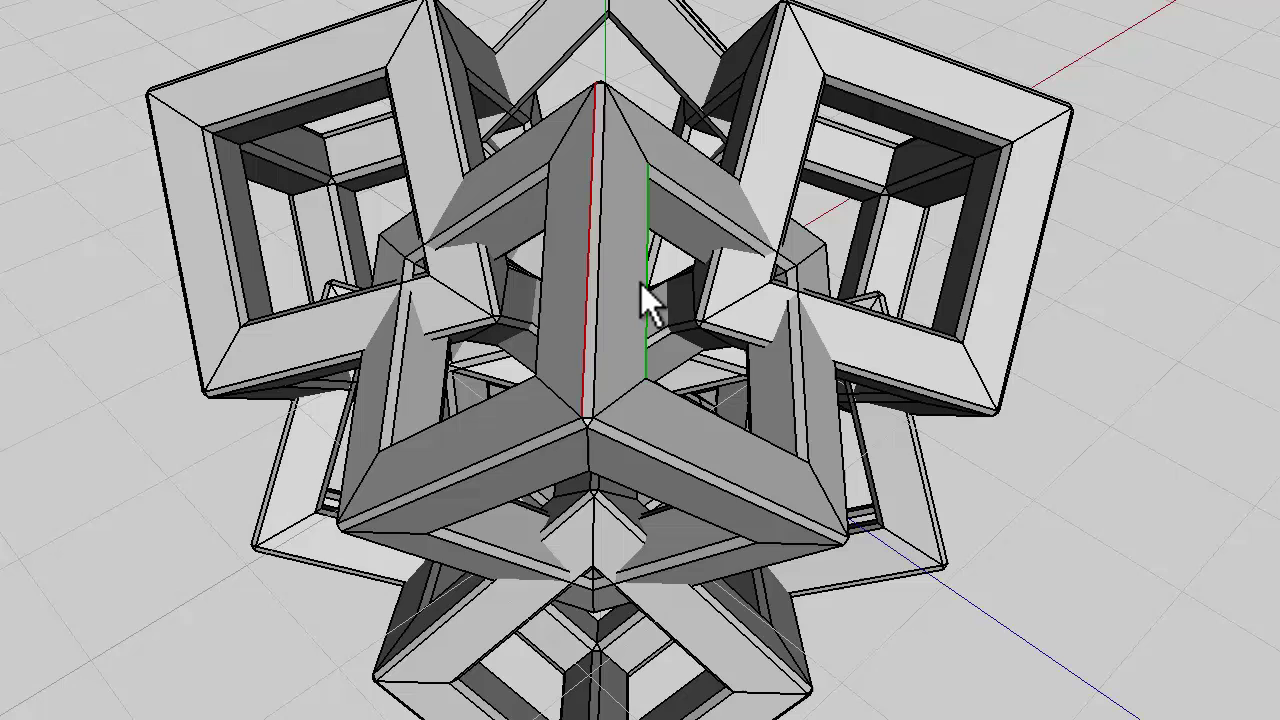
pyautogui.press('i')
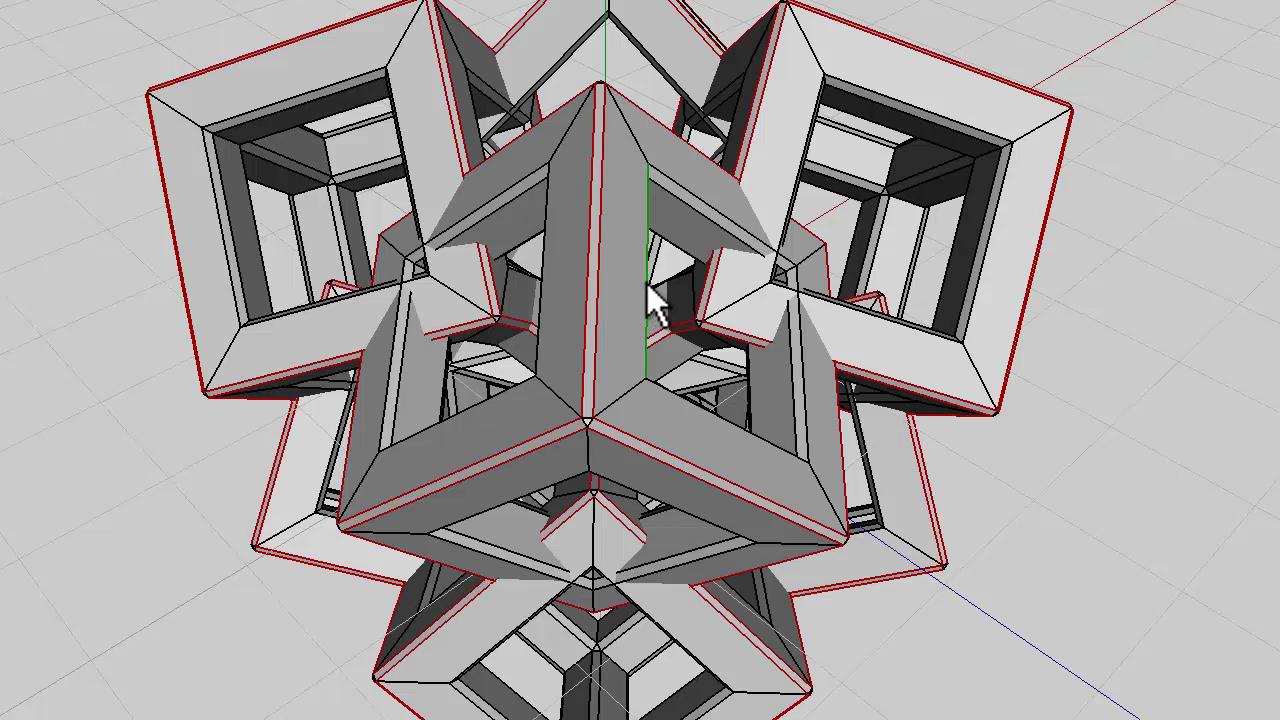
pyautogui.click(648, 284)
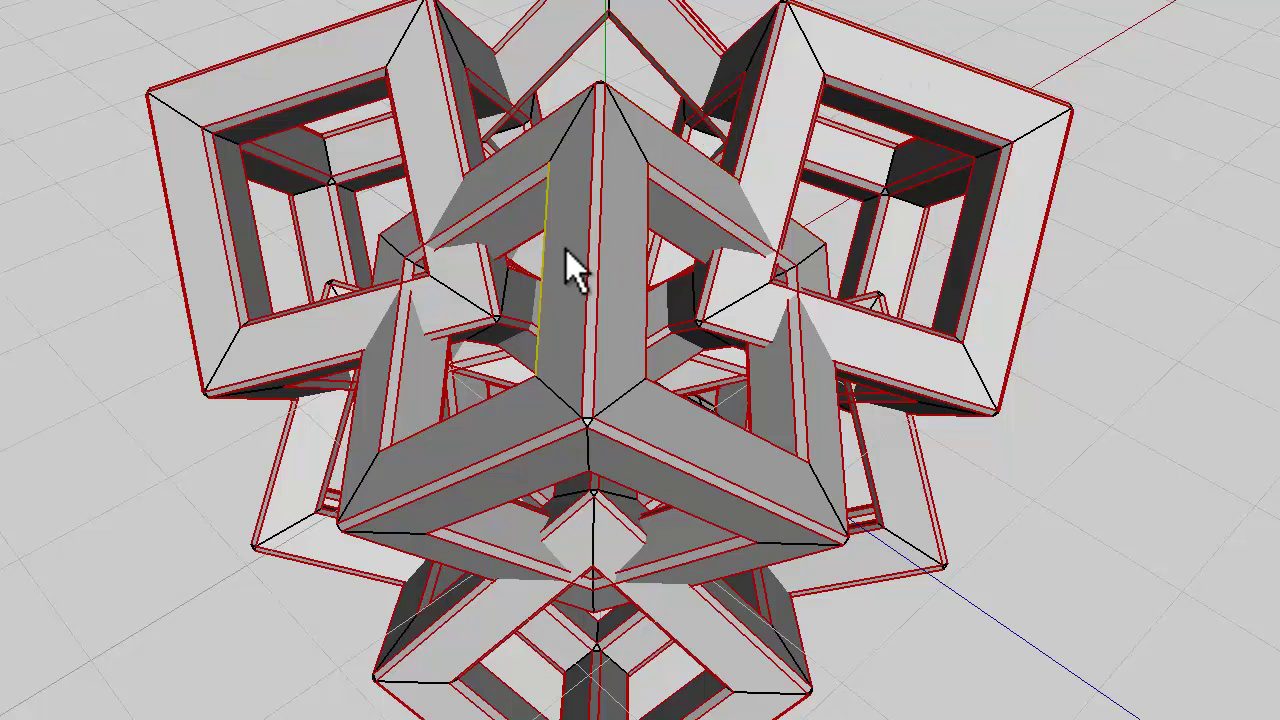
pyautogui.press('c')
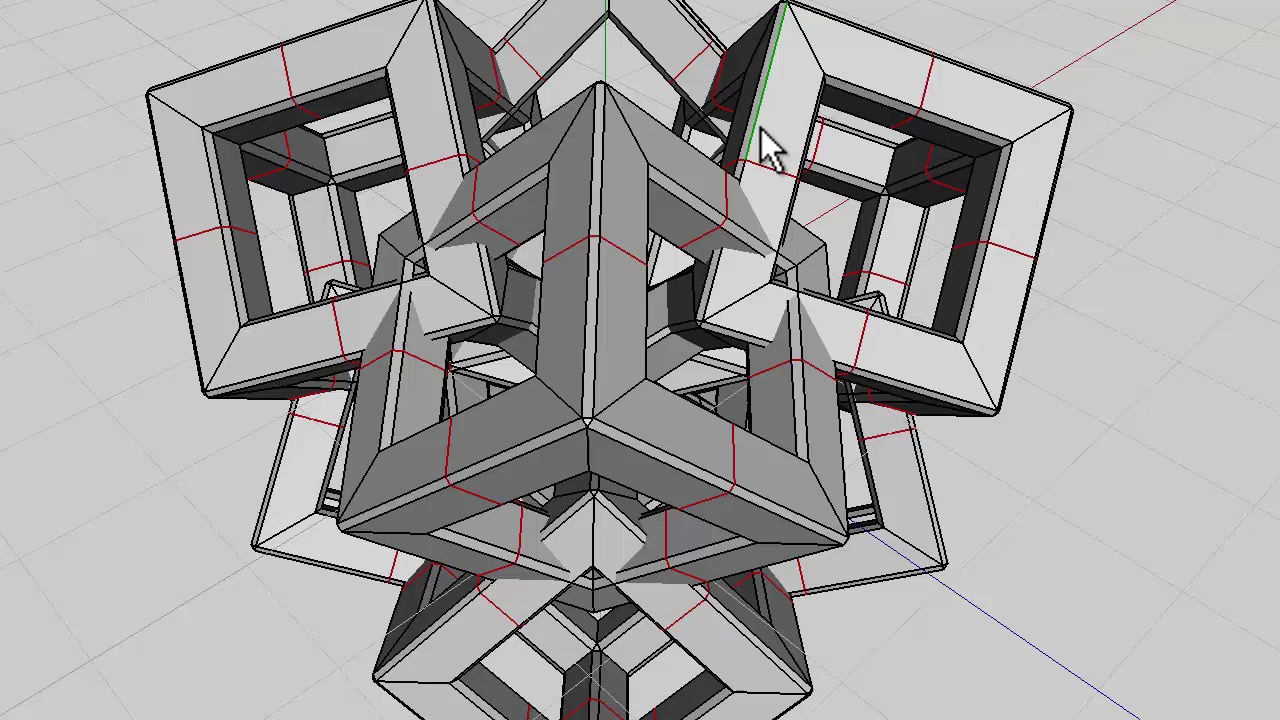
# - Loop-cut the whole cluster along the new mid-bar edge loops into separate corner pieces
pyautogui.moveTo(594, 371)
pyautogui.mouseDown(button='middle')
pyautogui.moveTo(582, 375)
pyautogui.moveTo(605, 362)
pyautogui.mouseUp(button='middle')
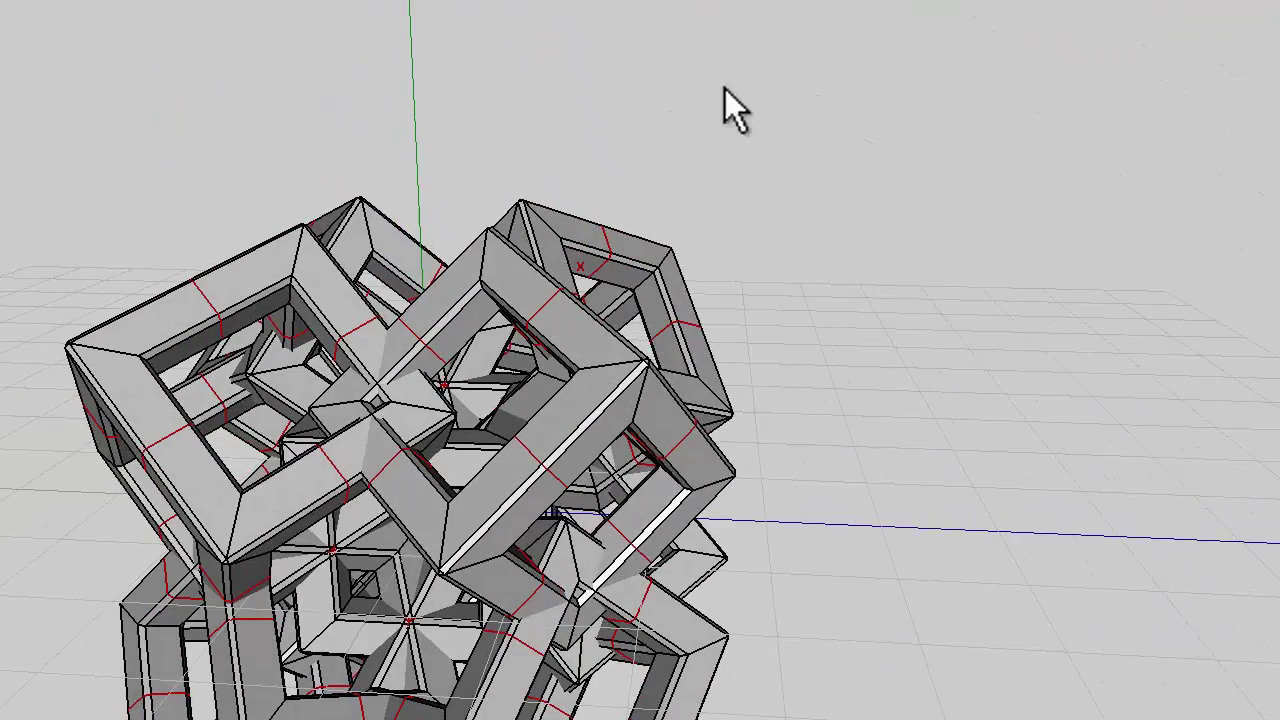
pyautogui.rightClick(728, 100)
pyautogui.click(718, 548)
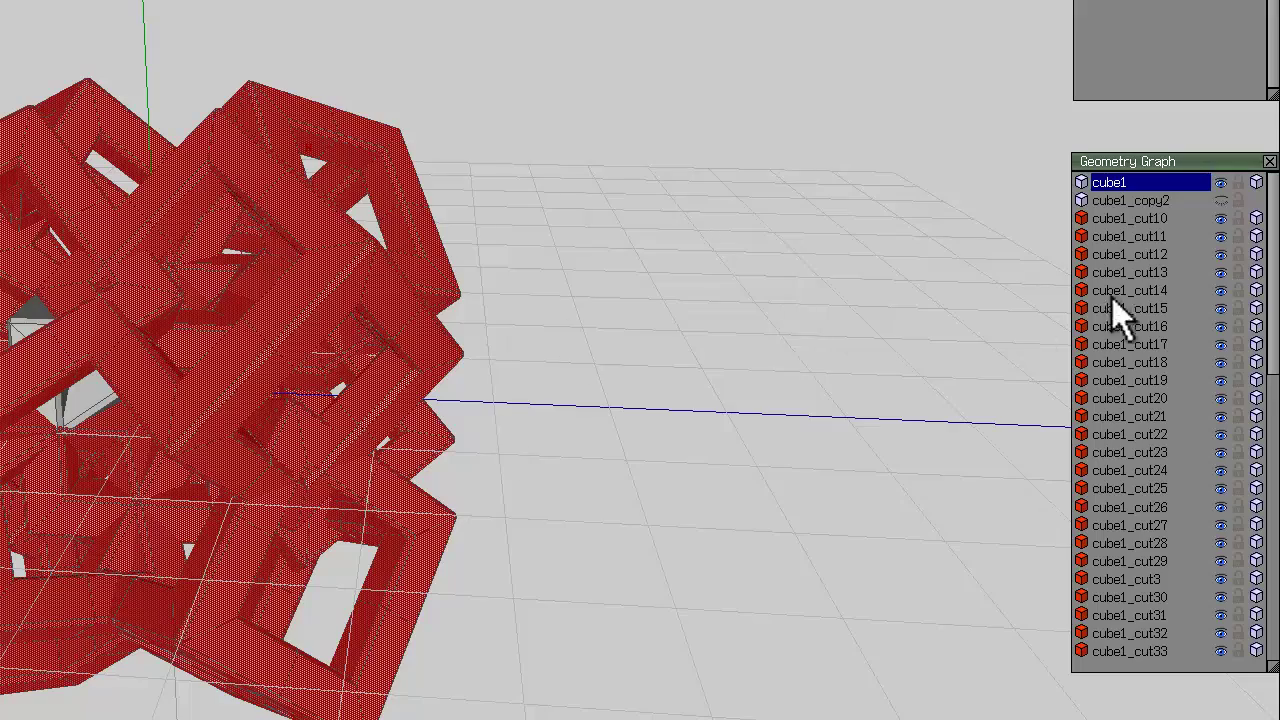
# - Clear the selection and hide one outer corner piece to expose the cut ends of the neighbouring bars
pyautogui.moveTo(316, 253); pyautogui.dragTo(574, 237, button='middle')
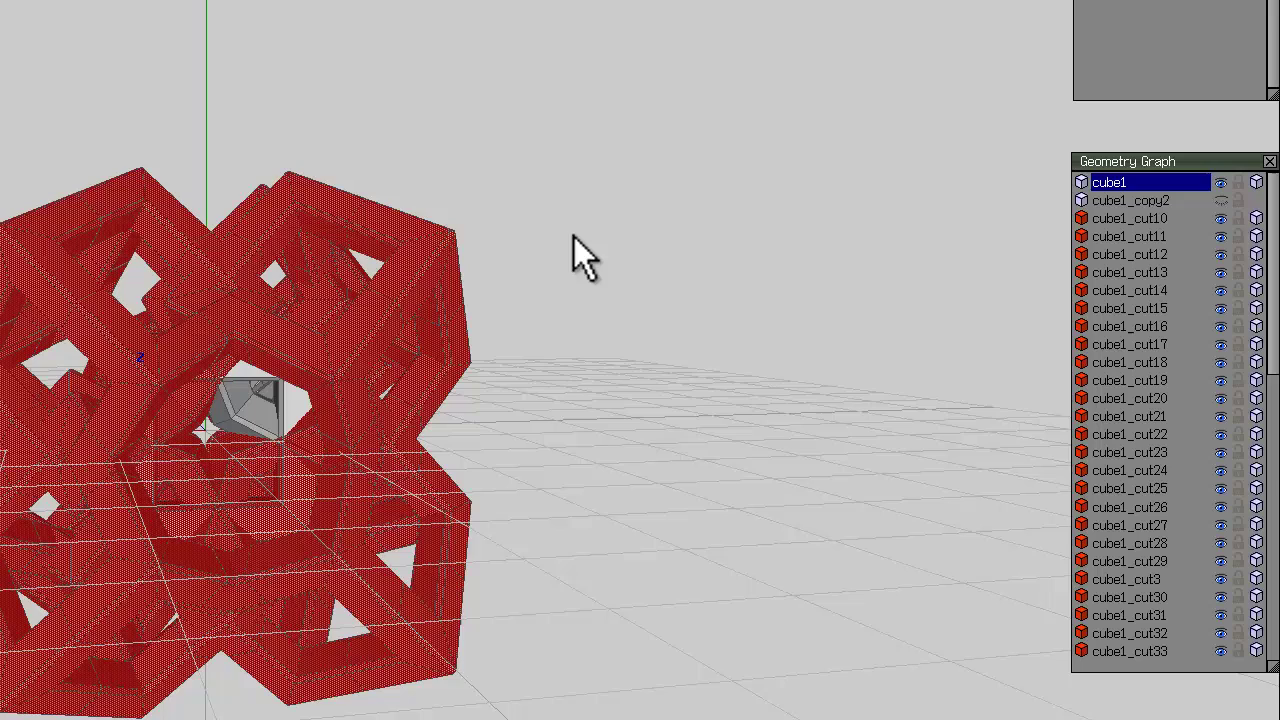
pyautogui.press('space')
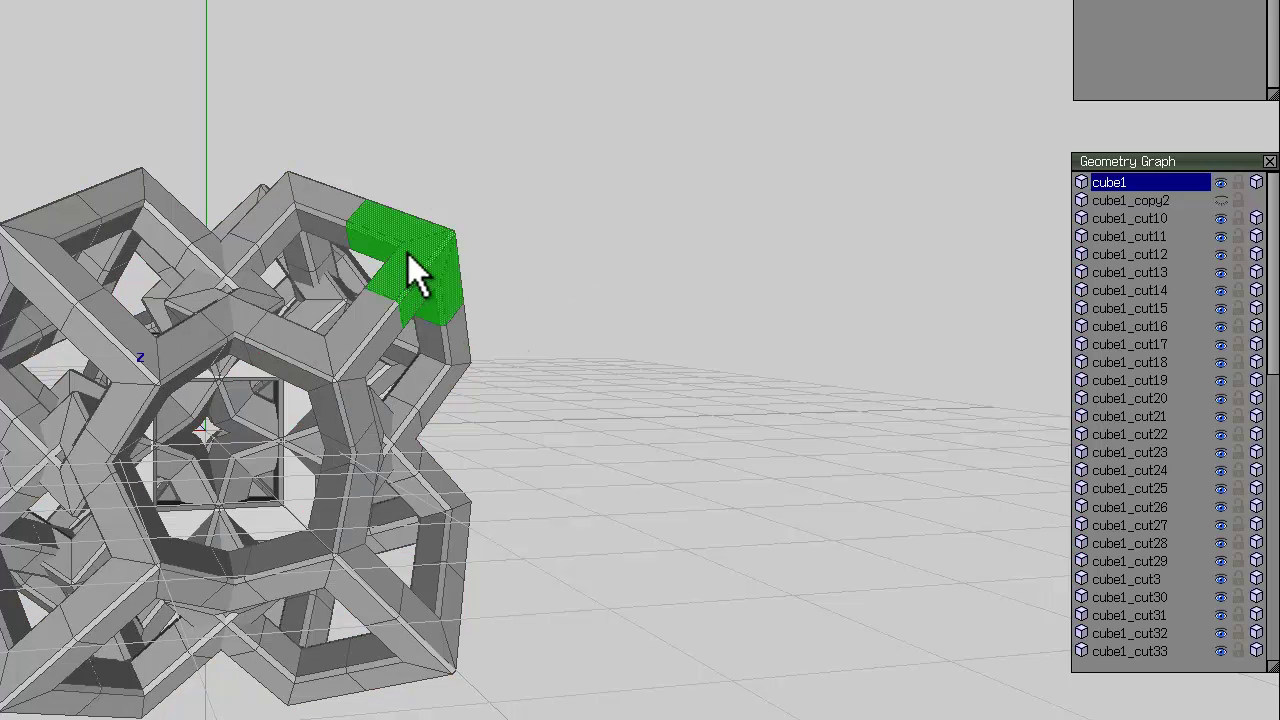
pyautogui.click(408, 253)
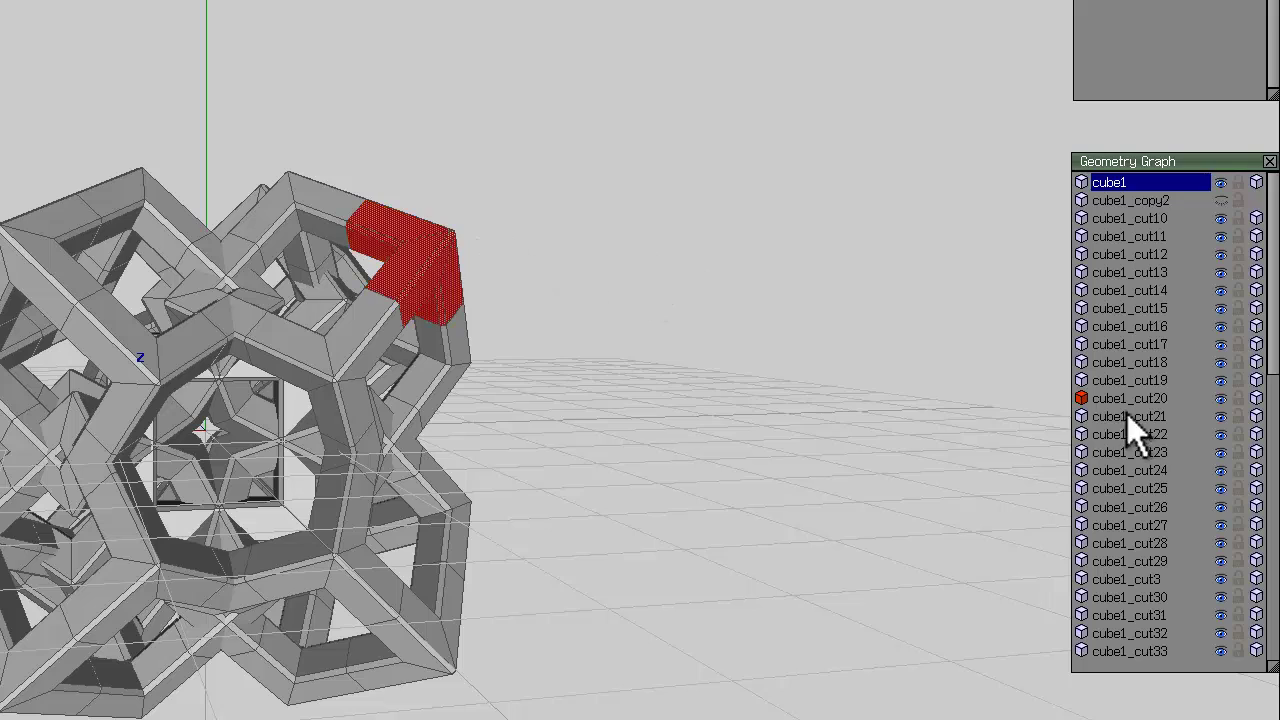
pyautogui.click(1220, 398)
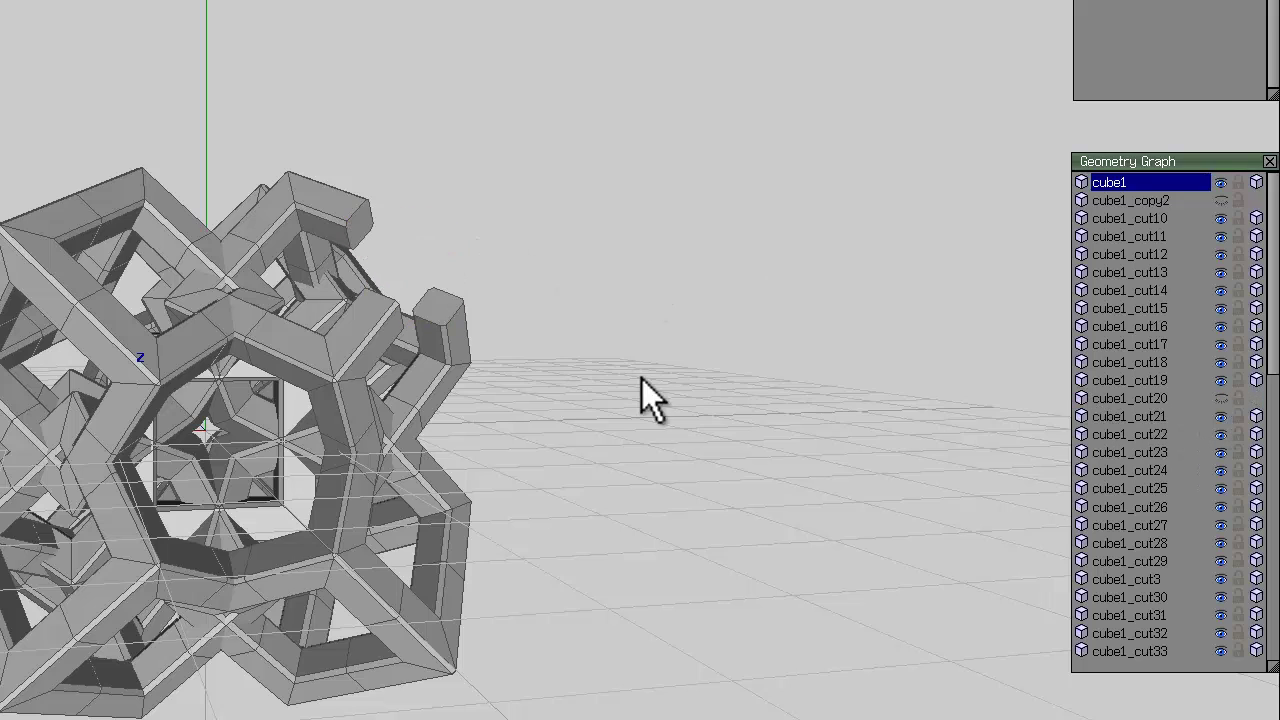
pyautogui.moveTo(642, 379); pyautogui.dragTo(523, 403, button='middle')
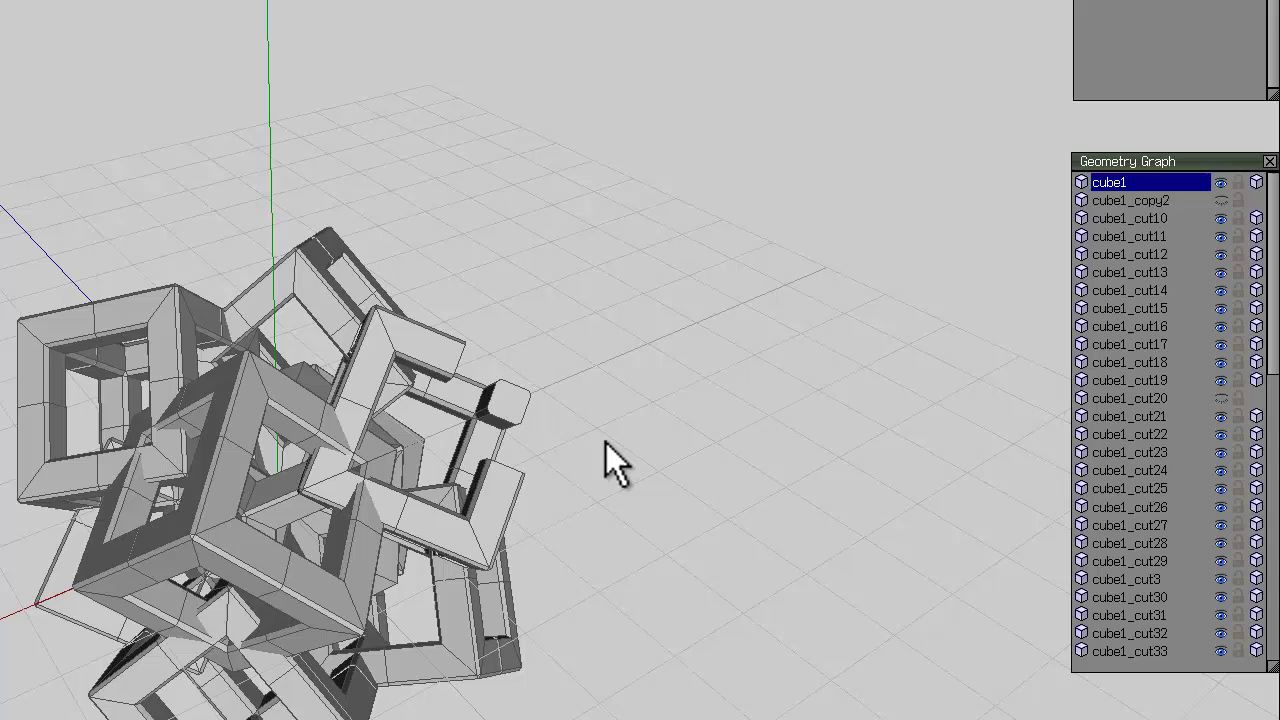
# - Select an exposed cut end face, show the hidden corner piece again, and extend the selection to all similar cut faces
pyautogui.click(501, 404)
pyautogui.moveTo(323, 252); pyautogui.dragTo(328, 259, button='middle')
pyautogui.press('a')
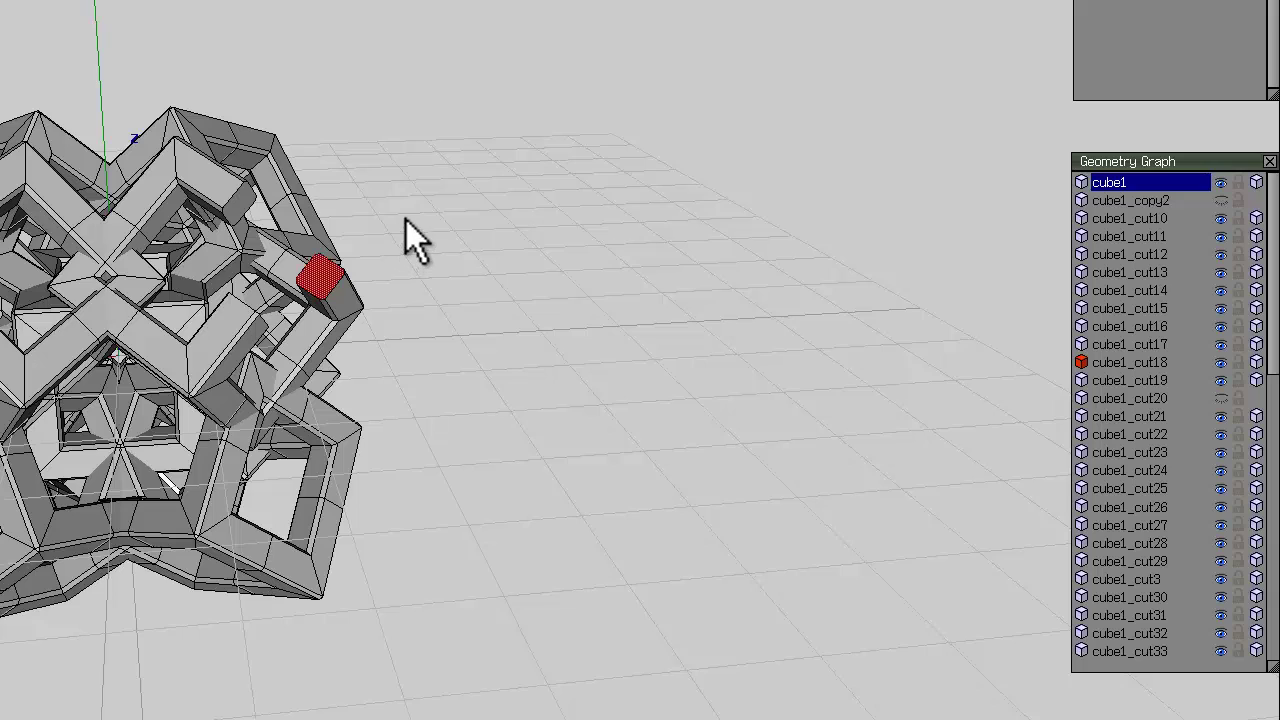
pyautogui.click(1221, 399)
pyautogui.hotkey('ctrl', 'a')
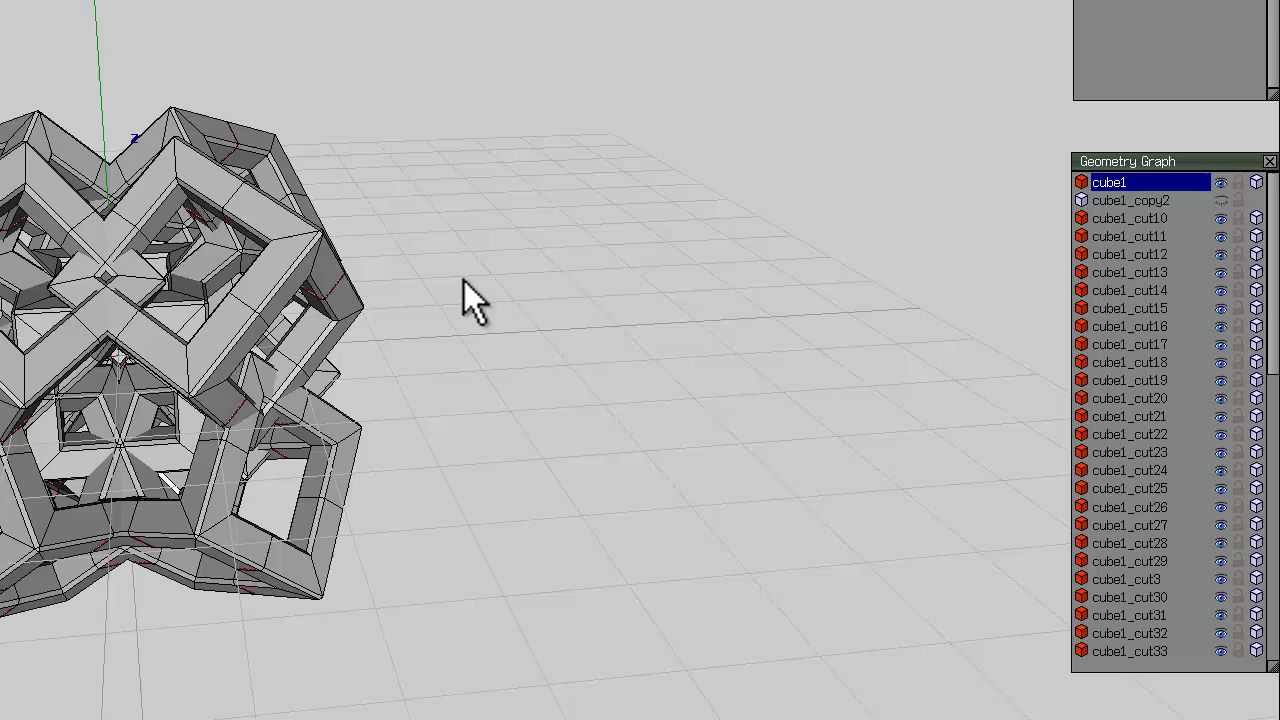
# - Rotate all the selected cut faces 45 degrees about their normals to twist the frame bars
pyautogui.rightClick(338, 2)
pyautogui.click(333, 26)
pyautogui.click(318, 50)
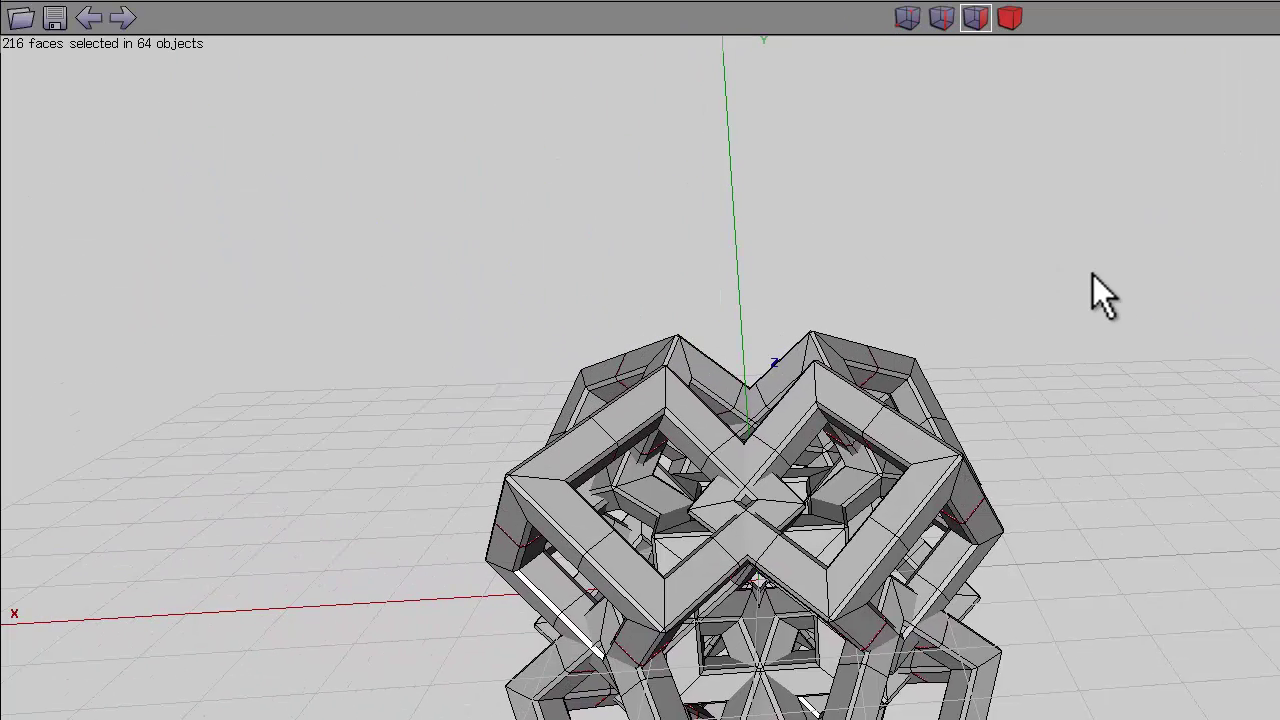
pyautogui.rightClick(1101, 240)
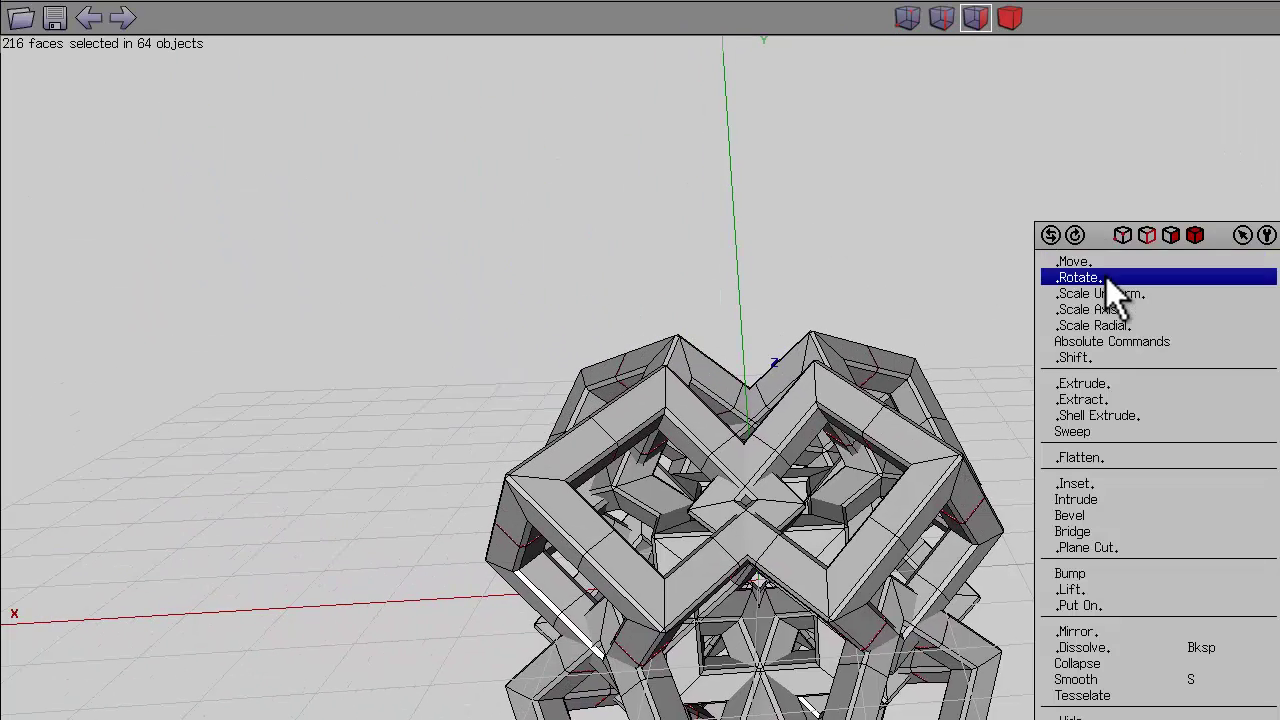
pyautogui.click(1106, 279)
pyautogui.click(1093, 298)
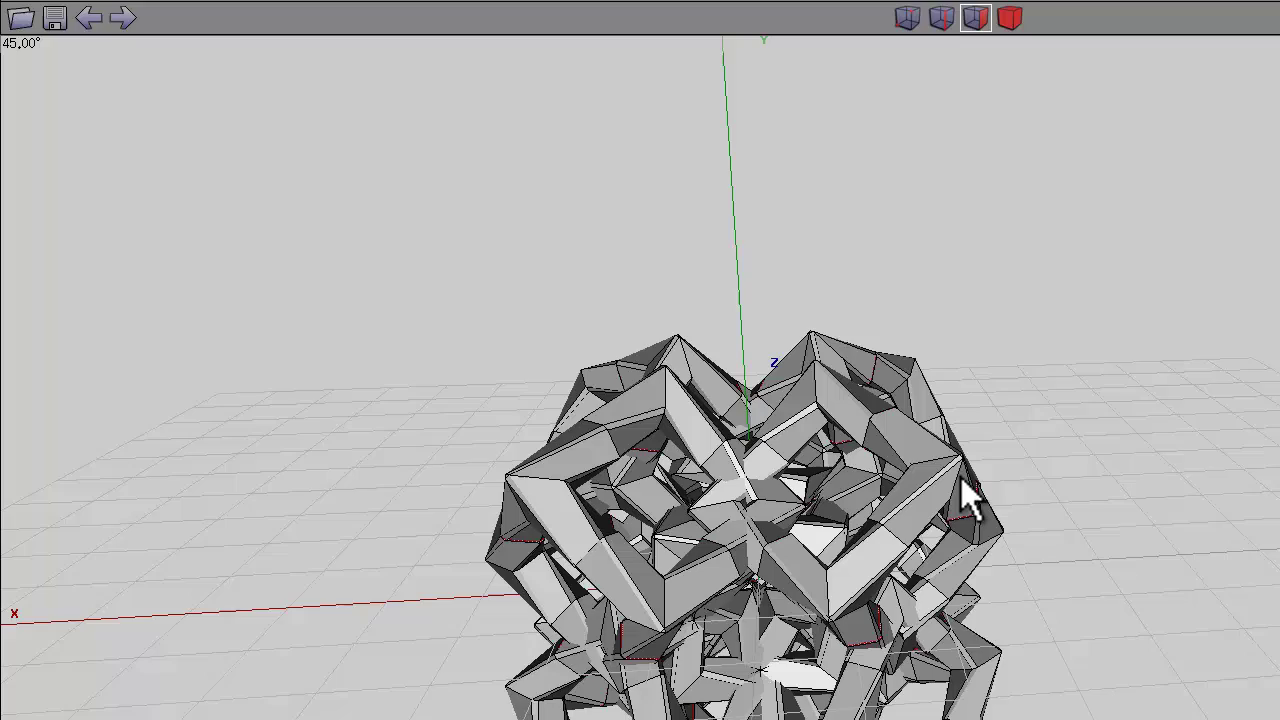
pyautogui.click(961, 476)
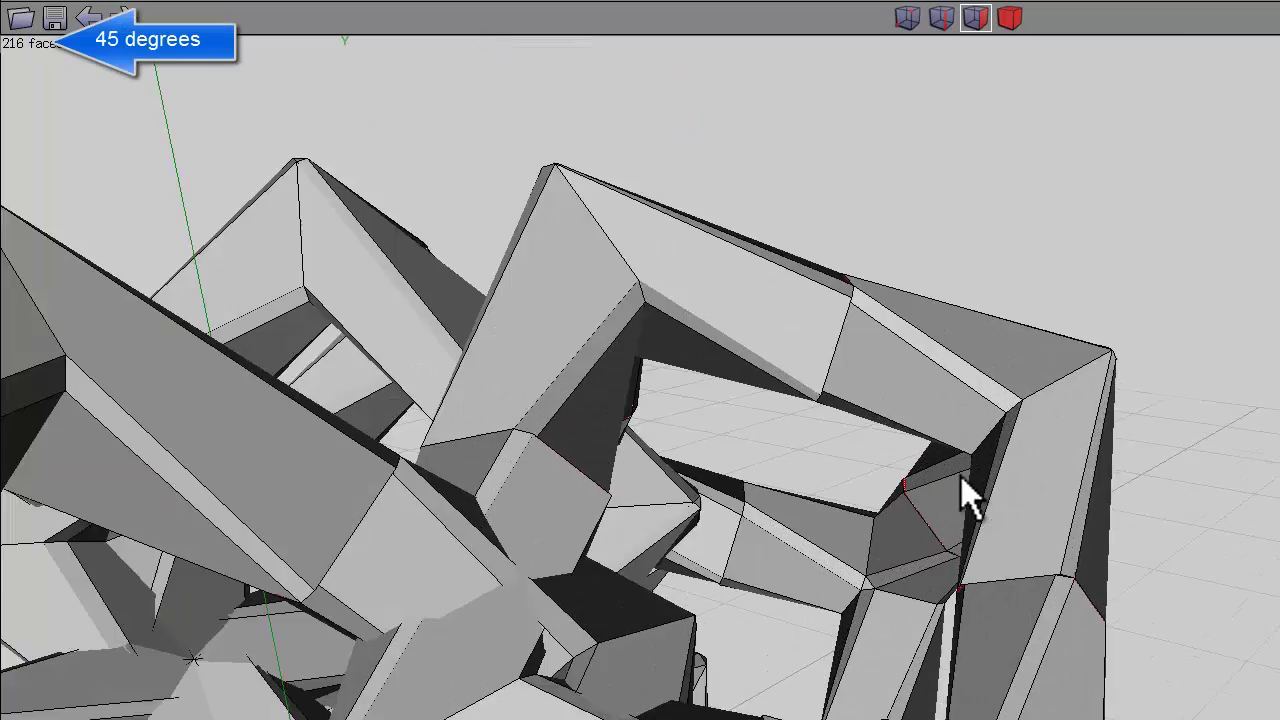
# - Convert the face selection to whole bodies and weld all the cut pieces together with a distance tolerance of 0.01
pyautogui.moveTo(961, 476); pyautogui.dragTo(961, 476, button='middle')
pyautogui.scroll(4, 958, 475)
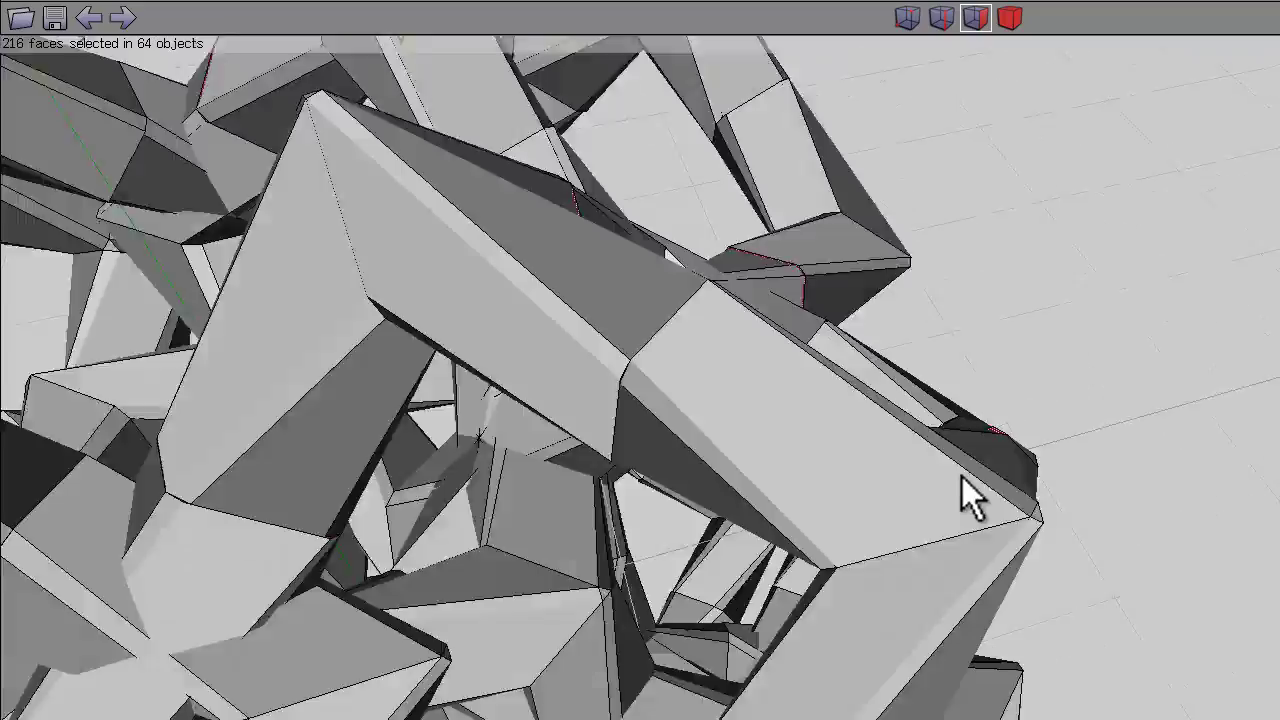
pyautogui.scroll(-6, 962, 477)
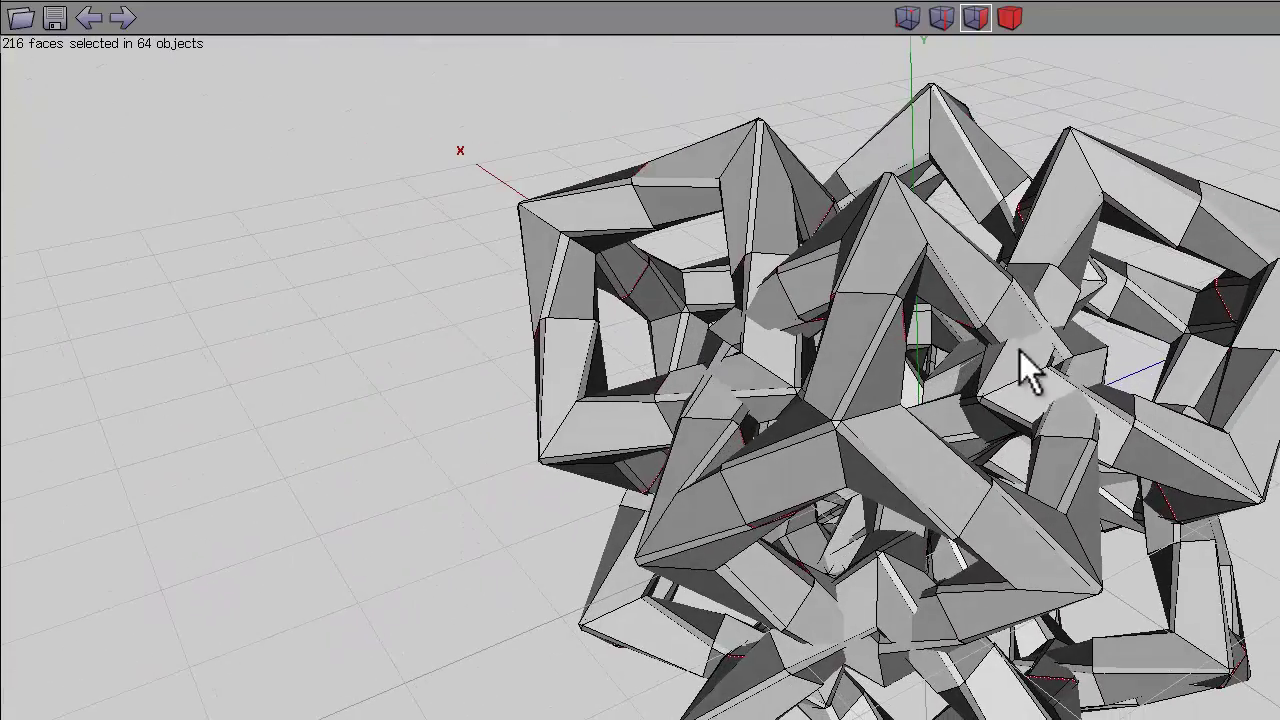
pyautogui.click(1009, 17)
pyautogui.rightClick(1015, 166)
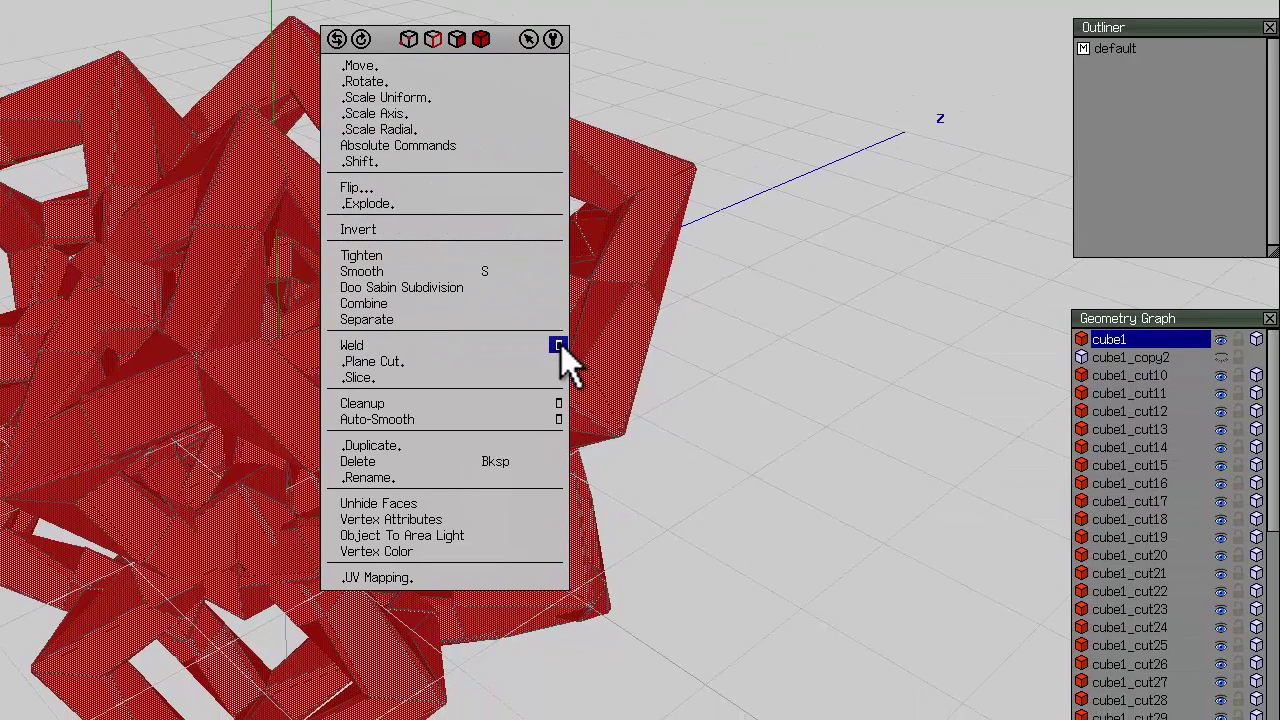
pyautogui.click(558, 345)
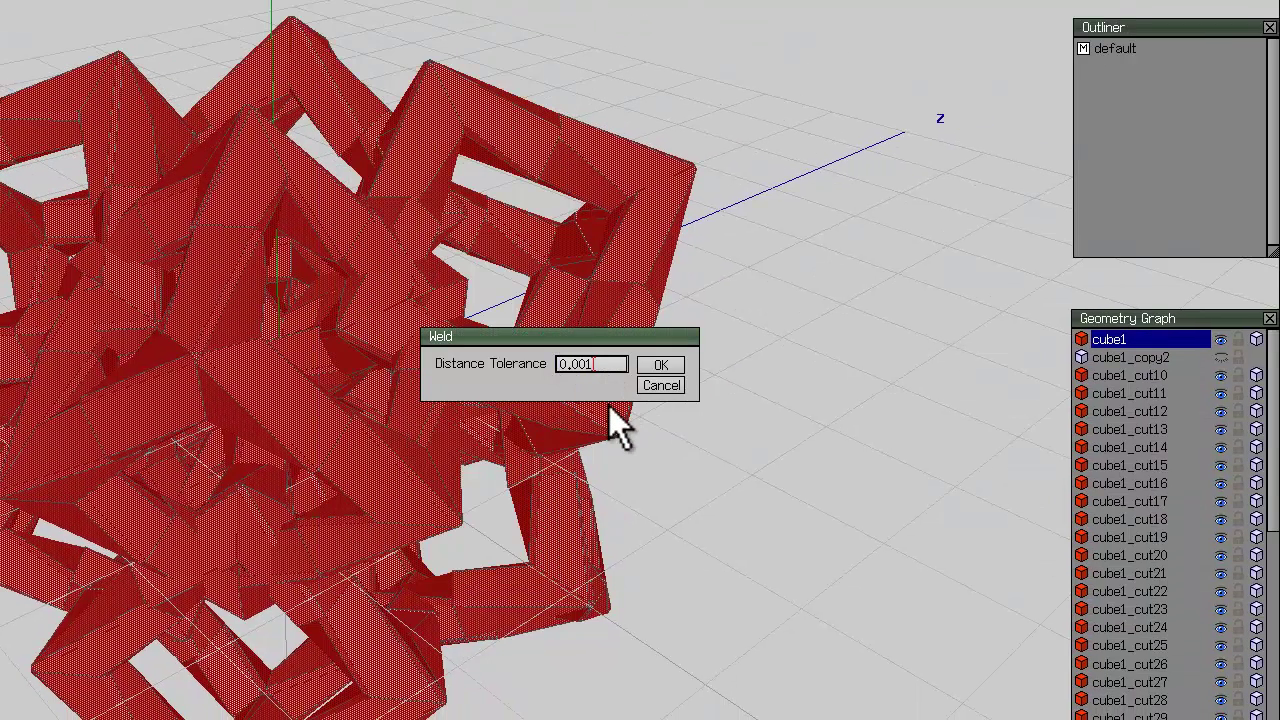
pyautogui.press('BackSpace')
pyautogui.press('BackSpace')
pyautogui.write('1')
pyautogui.click(657, 368)
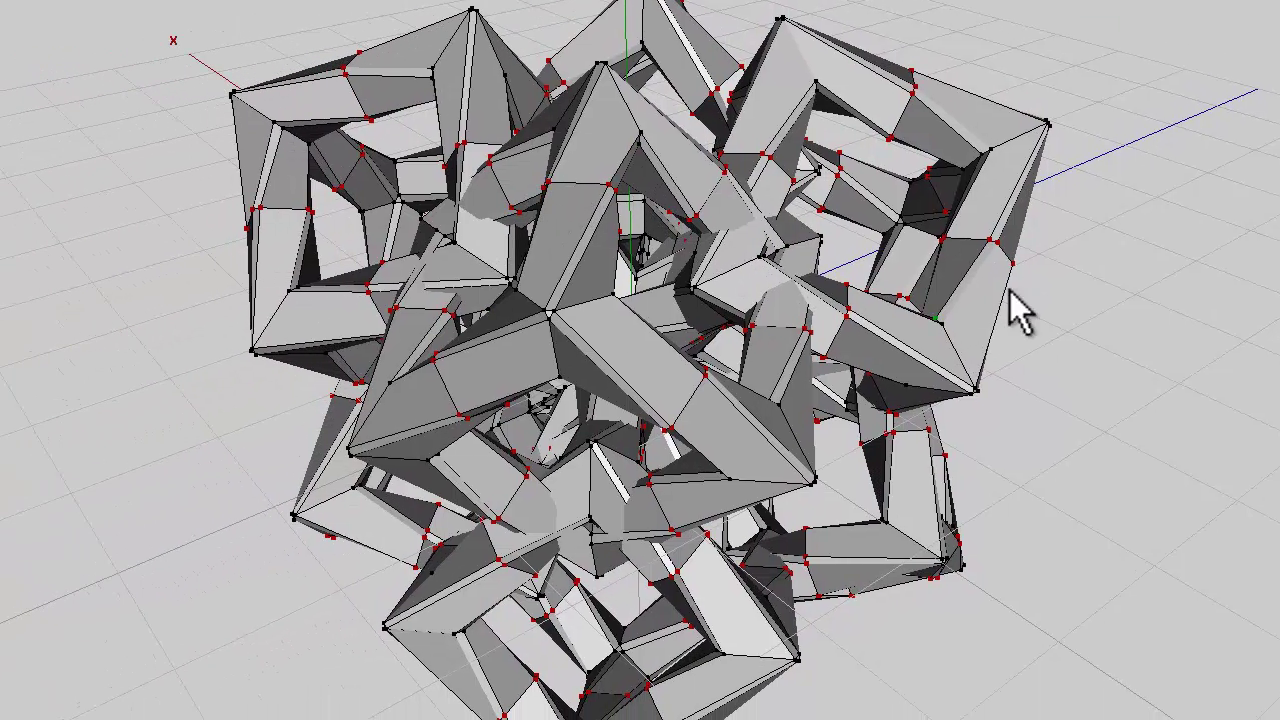
# - Assign a new material with a dark grey diffuse colour to all faces of the welded cluster
pyautogui.moveTo(736, 330); pyautogui.dragTo(322, 408, button='middle')
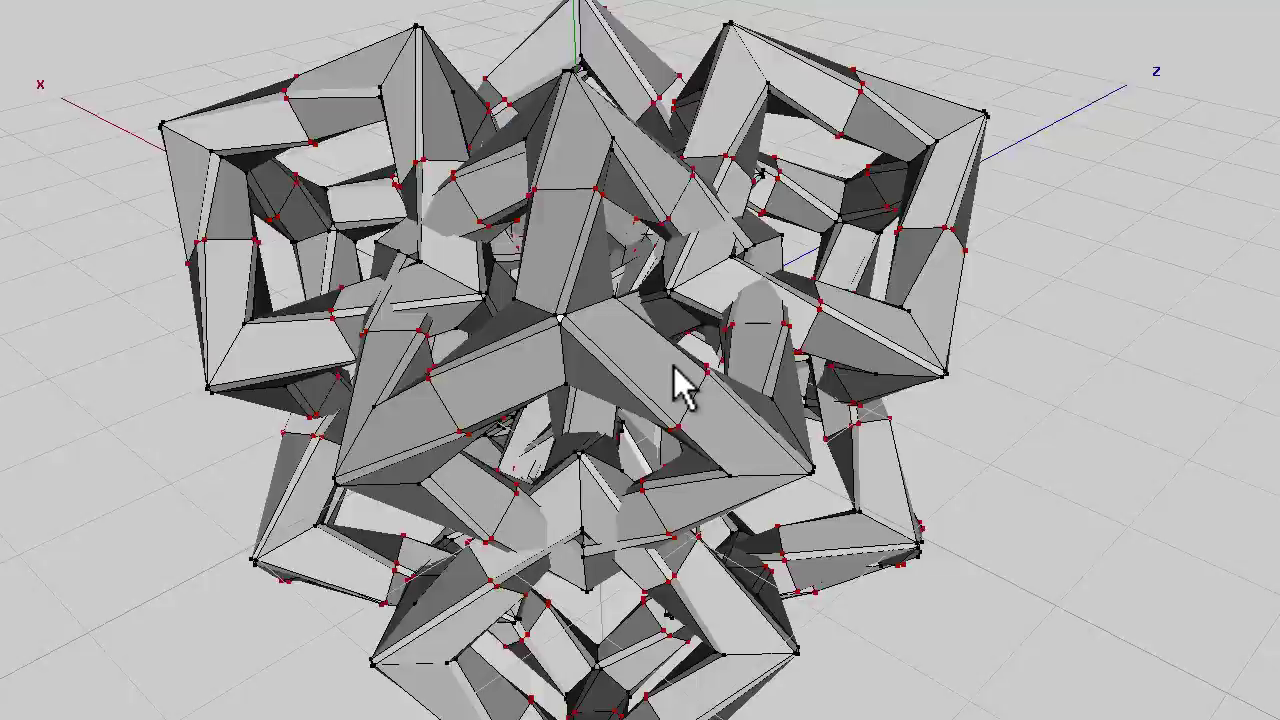
pyautogui.moveTo(674, 366); pyautogui.dragTo(843, 367, button='middle')
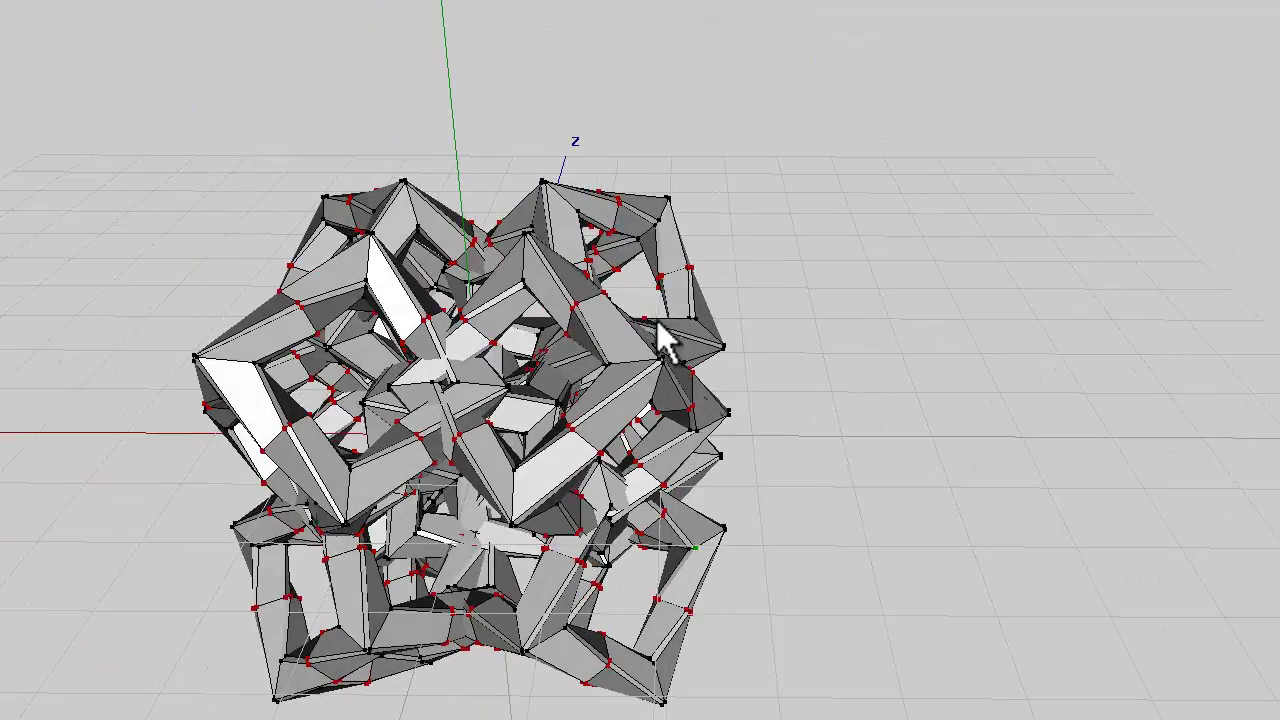
pyautogui.moveTo(811, 289); pyautogui.dragTo(880, 297, button='middle')
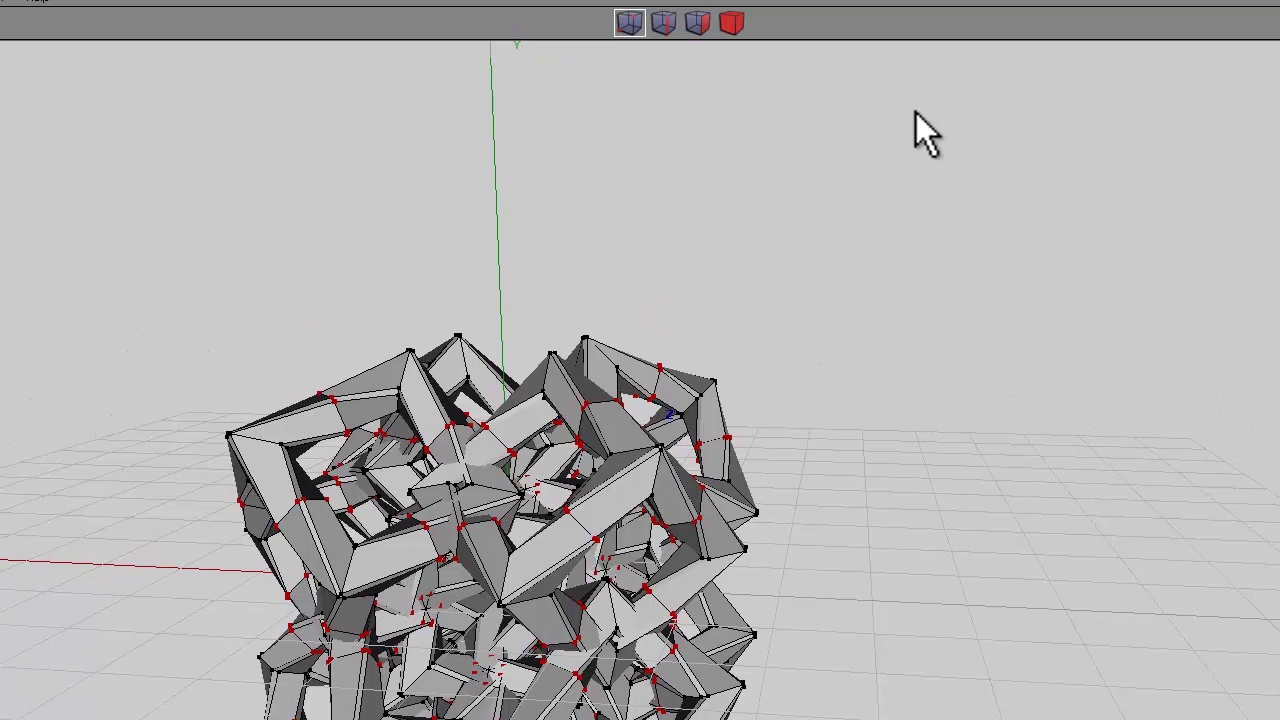
pyautogui.click(731, 23)
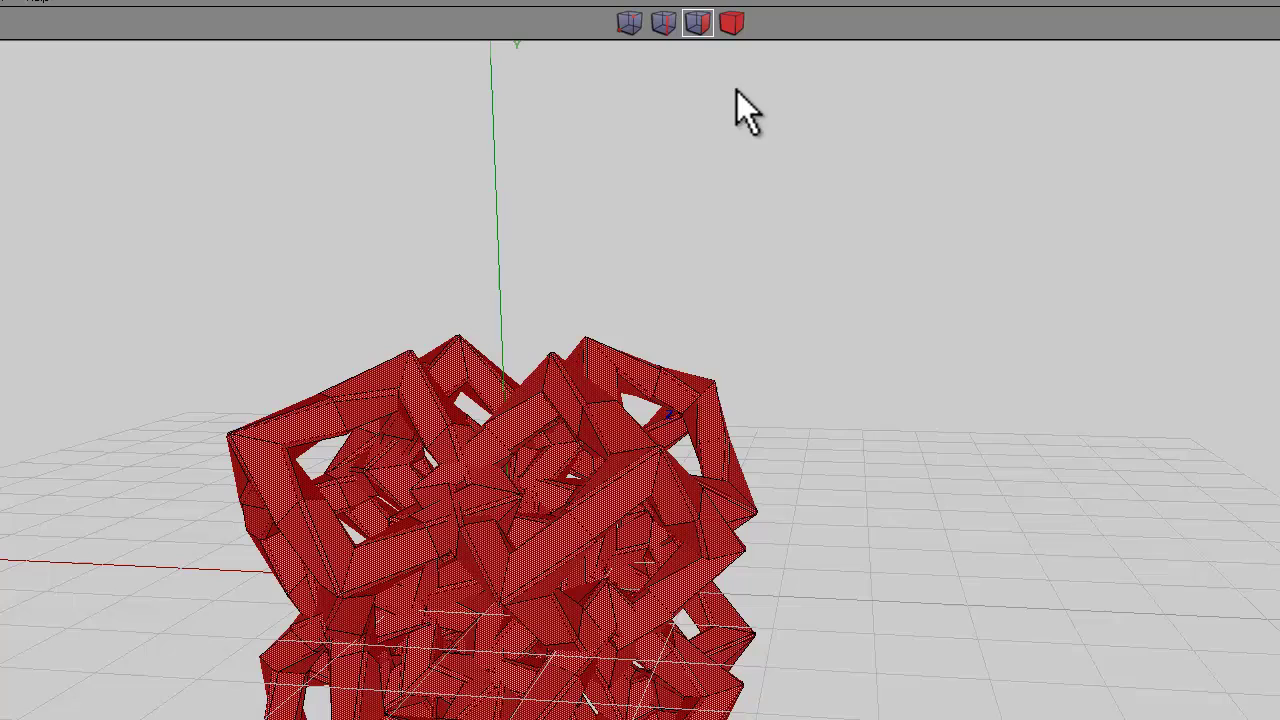
pyautogui.rightClick(833, 191)
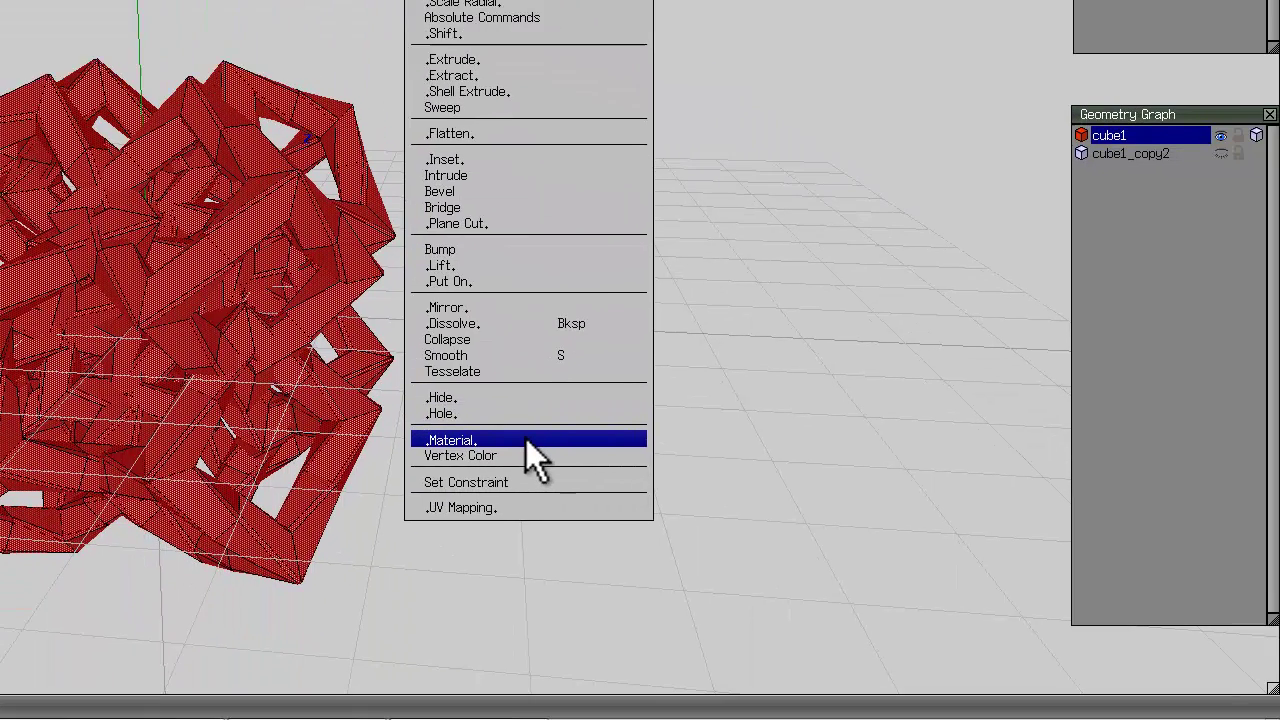
pyautogui.click(527, 450)
pyautogui.click(686, 460)
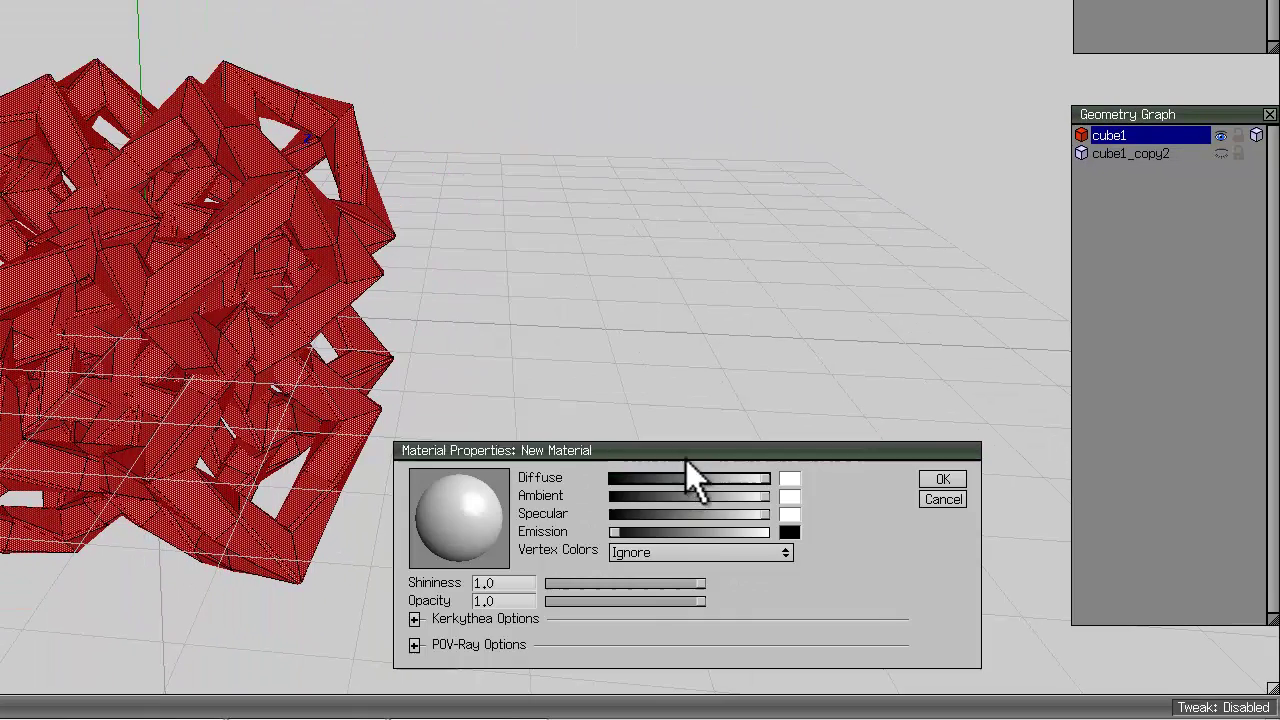
pyautogui.moveTo(714, 480); pyautogui.dragTo(646, 481)
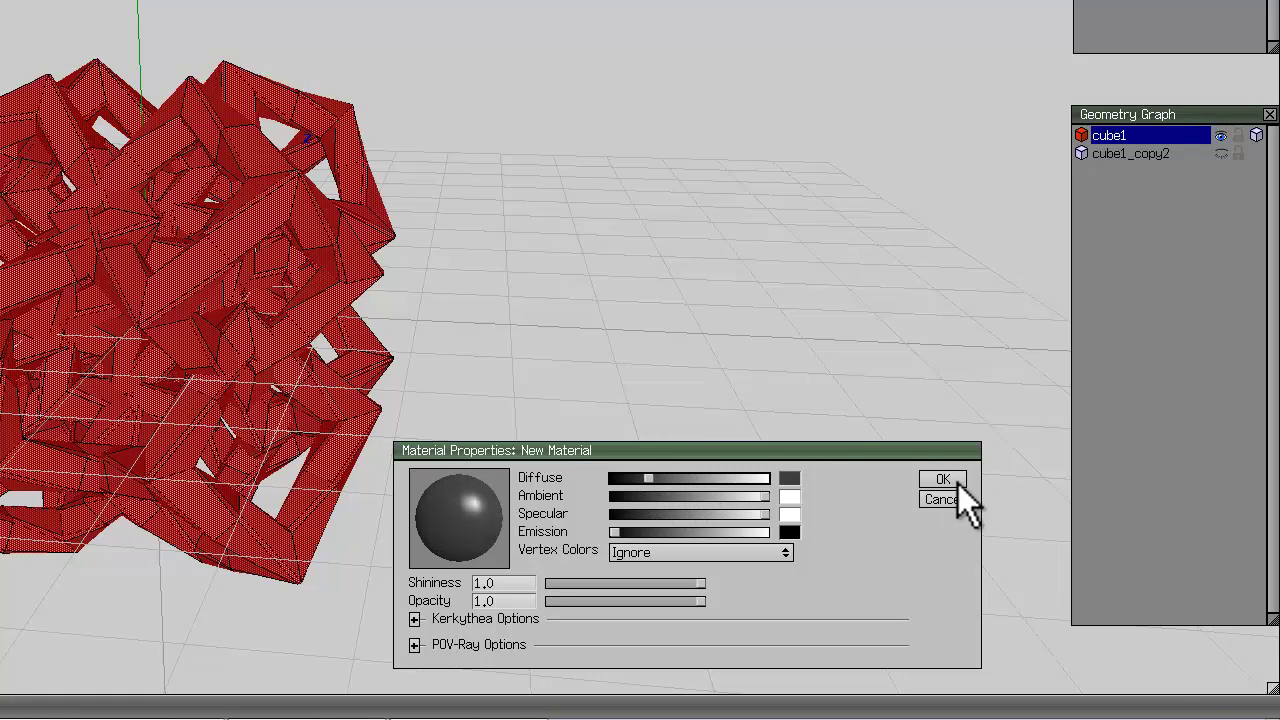
pyautogui.click(957, 484)
# - Hide the finished cube1 cluster, show the hollow frame cube1_copy2, and frame it in the view
pyautogui.scroll(-3, 540, 190)
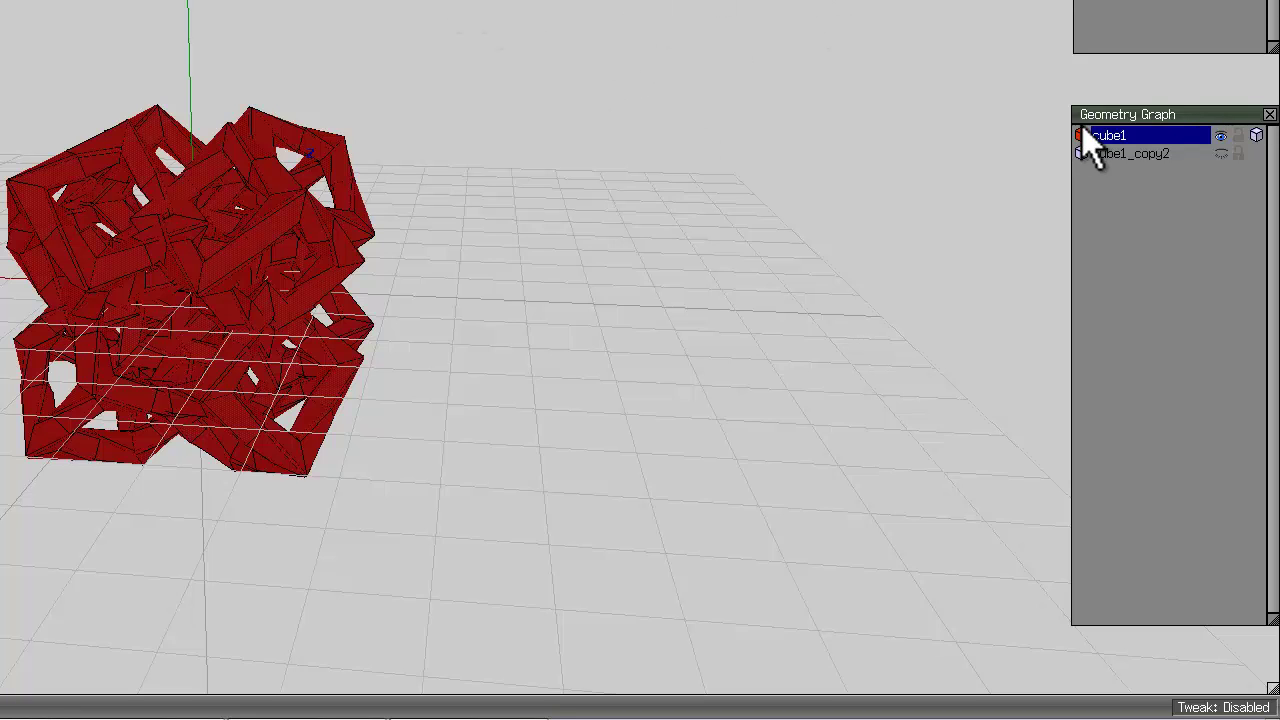
pyautogui.click(1220, 137)
pyautogui.click(1221, 153)
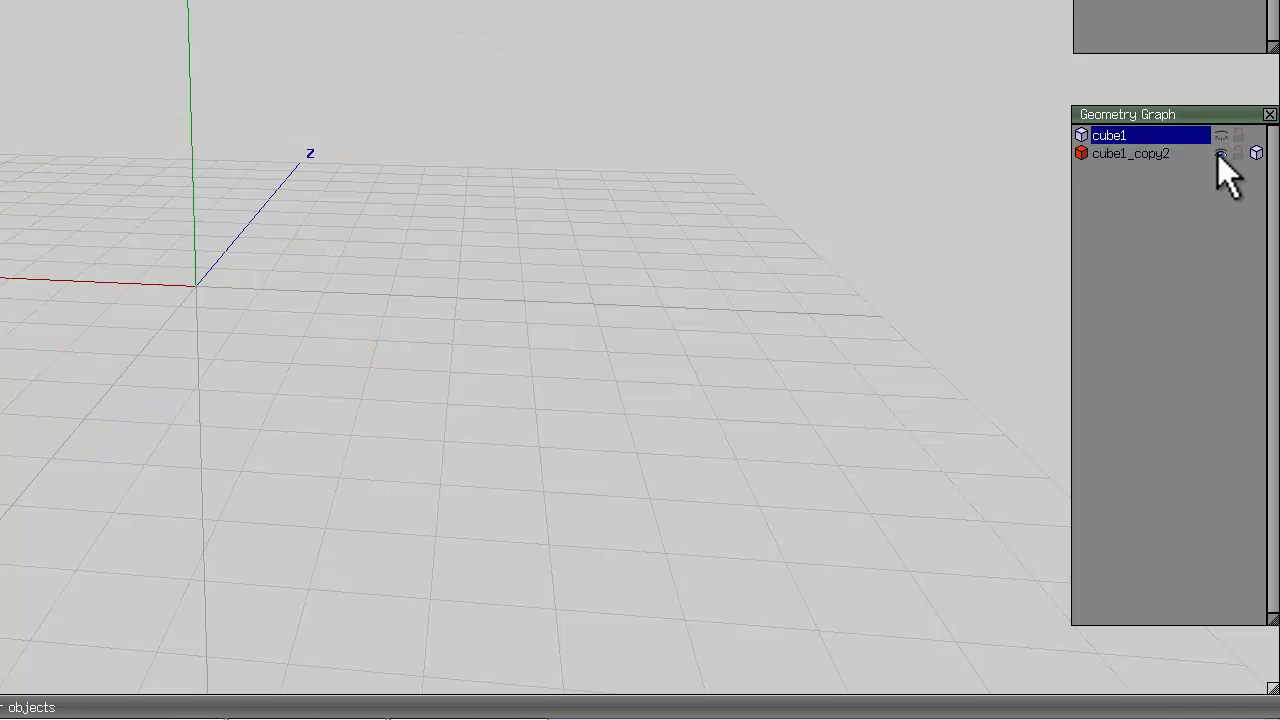
pyautogui.press('a')
pyautogui.hotkey('shift', 'a')
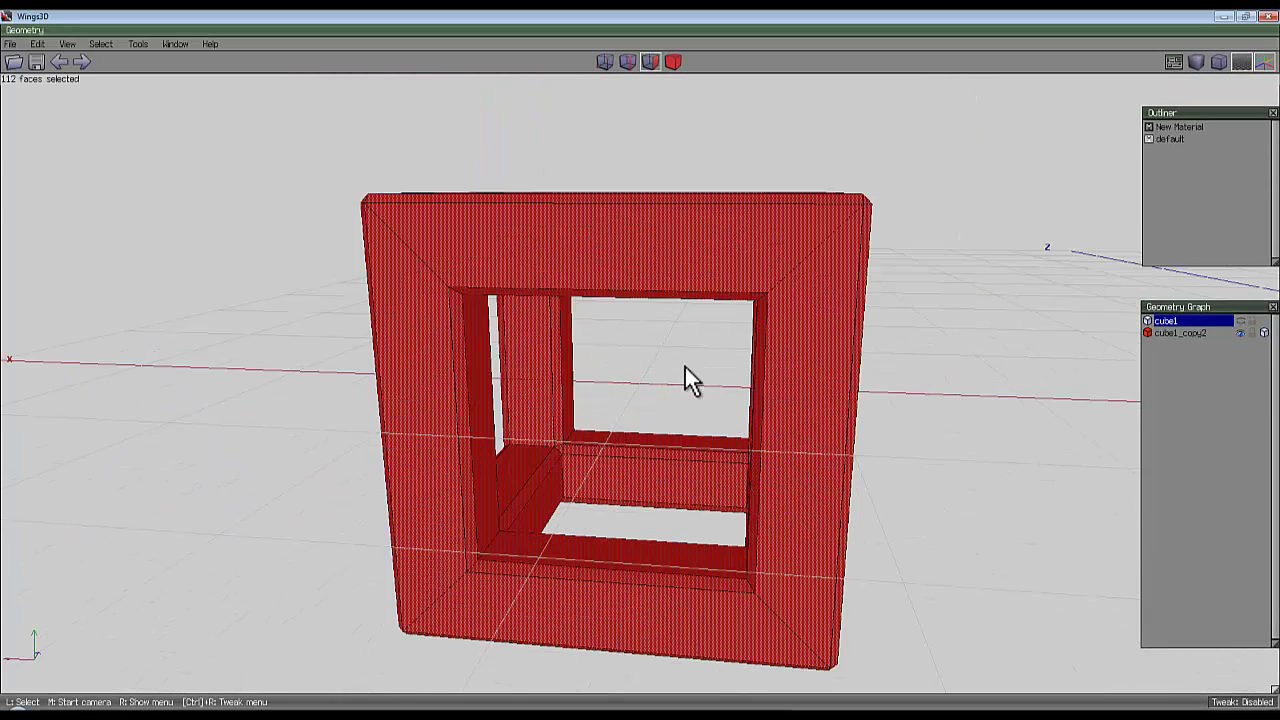
# - Clear the selection and select all the narrow inner bevel faces along the bars of the cube frame
pyautogui.click(661, 382)
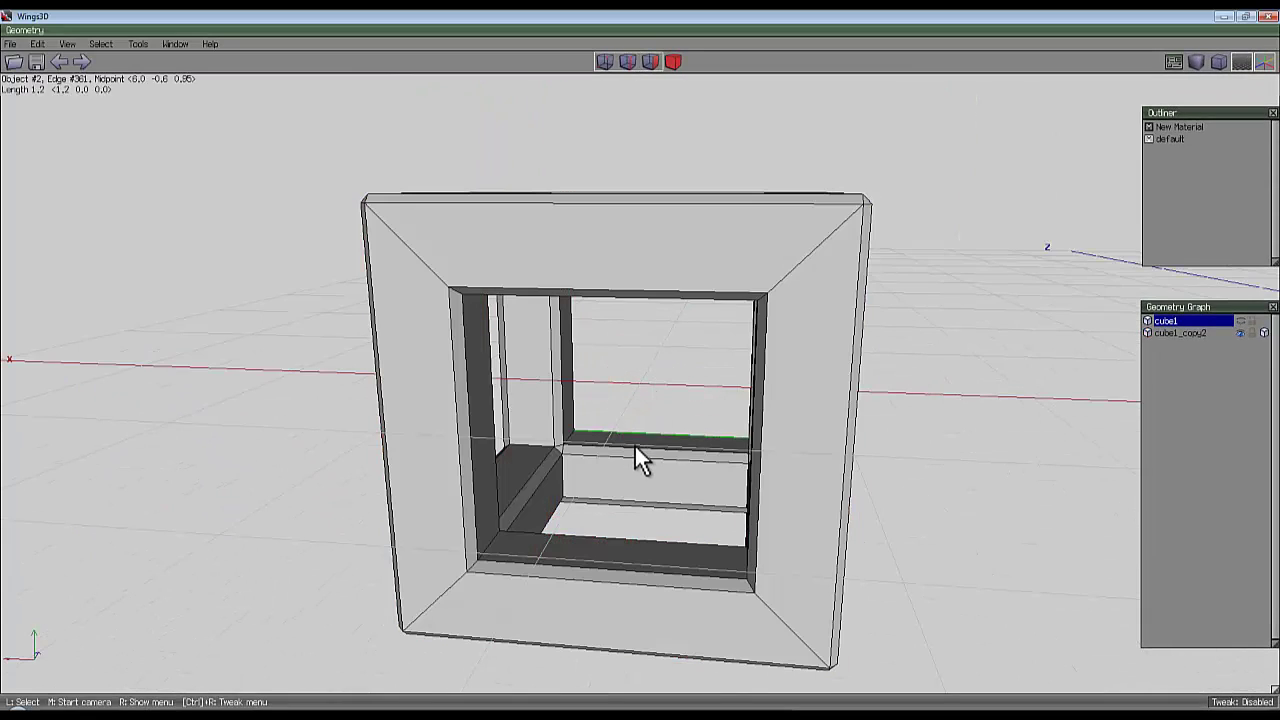
pyautogui.click(652, 60)
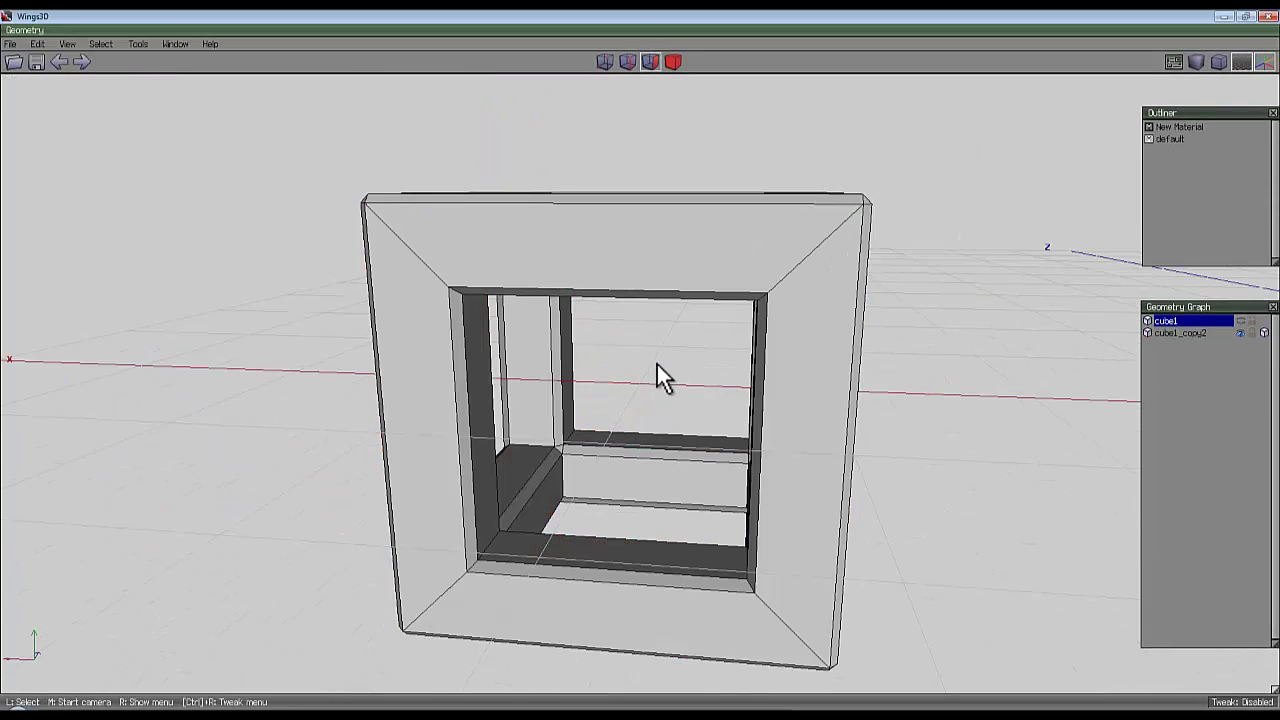
pyautogui.click(648, 452)
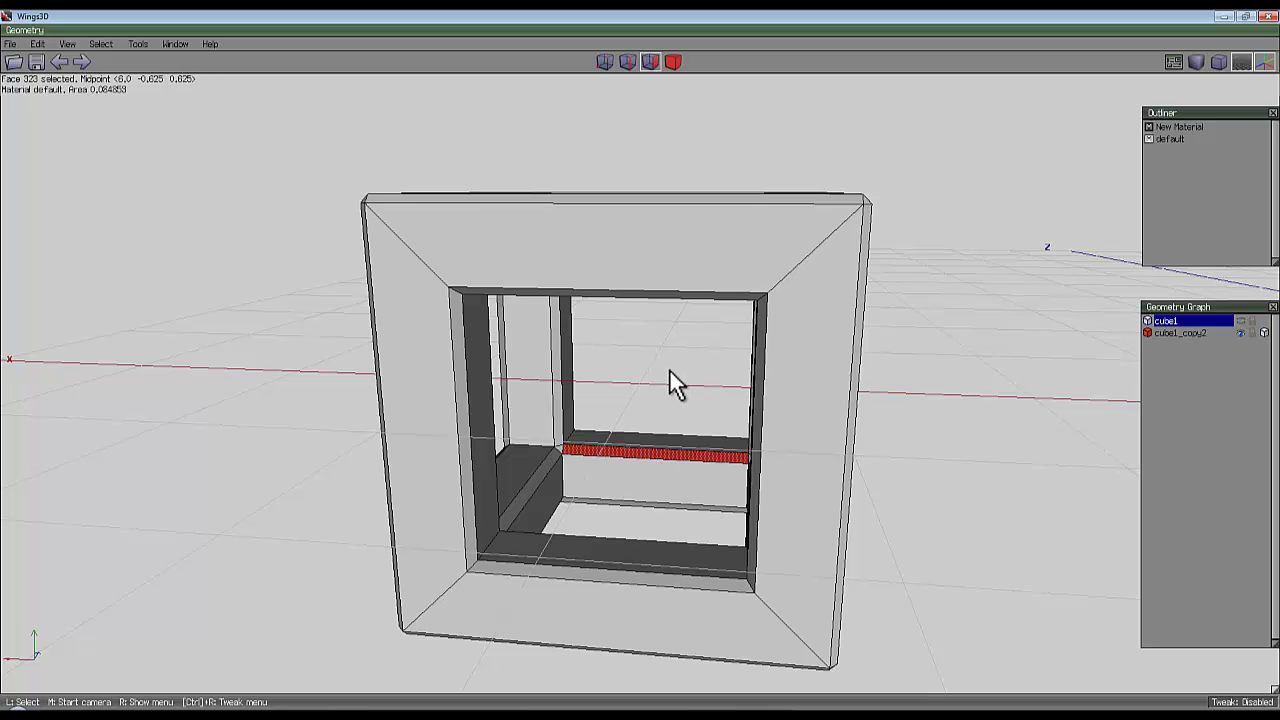
pyautogui.press('i')
pyautogui.scroll(-10, 668, 369)
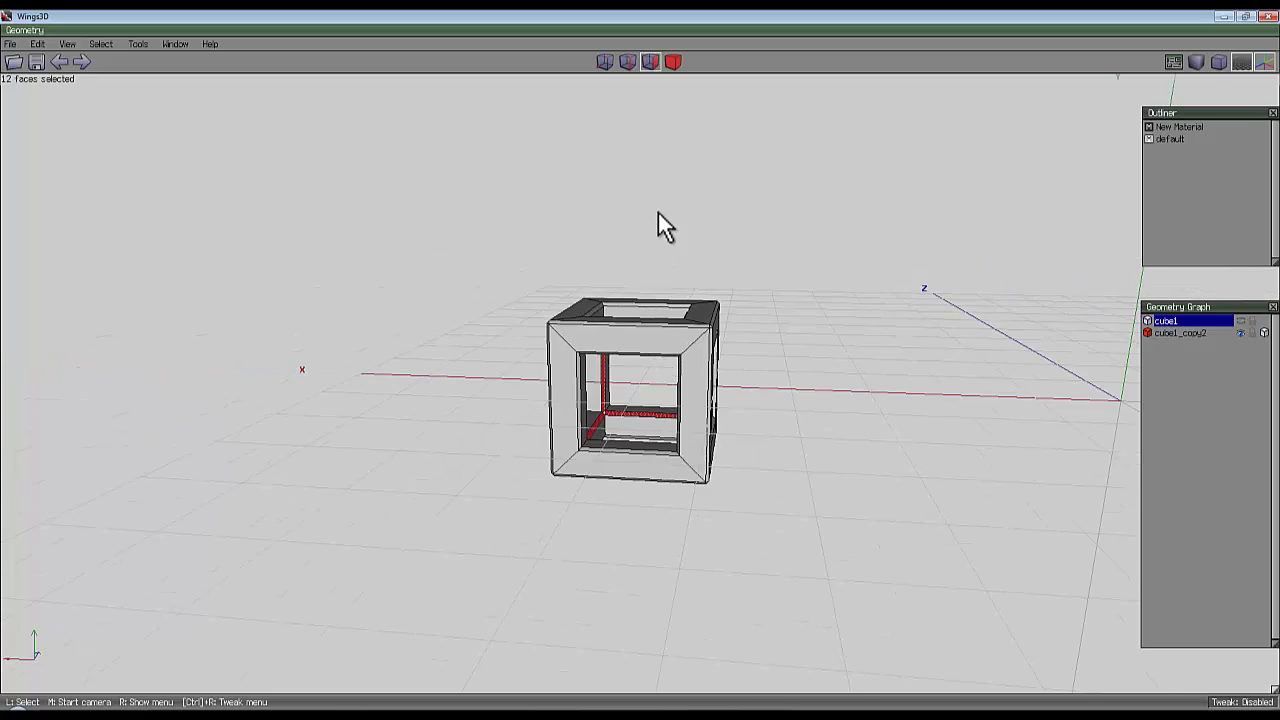
# - Extrude the selected inner bevel faces along their normals by a numeric distance, and mirror the frame across them
pyautogui.rightClick(658, 216)
pyautogui.click(669, 307)
pyautogui.click(675, 225)
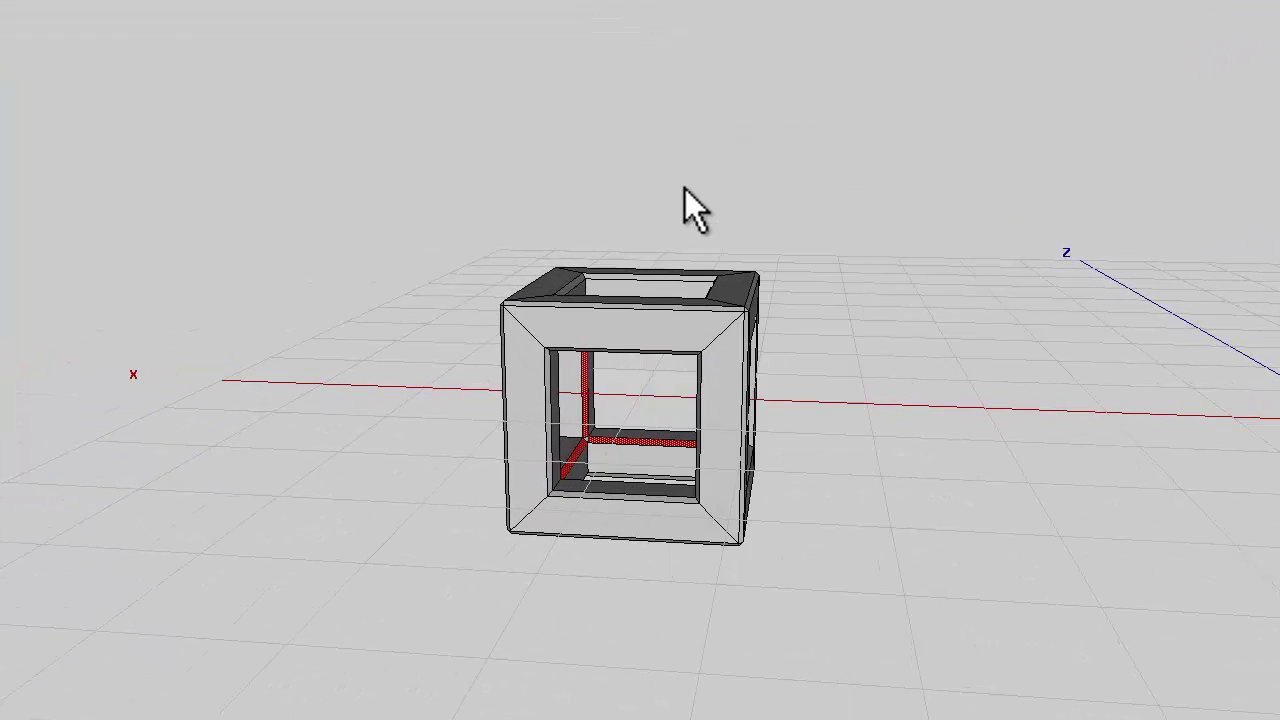
pyautogui.rightClick(675, 225)
pyautogui.click(691, 343)
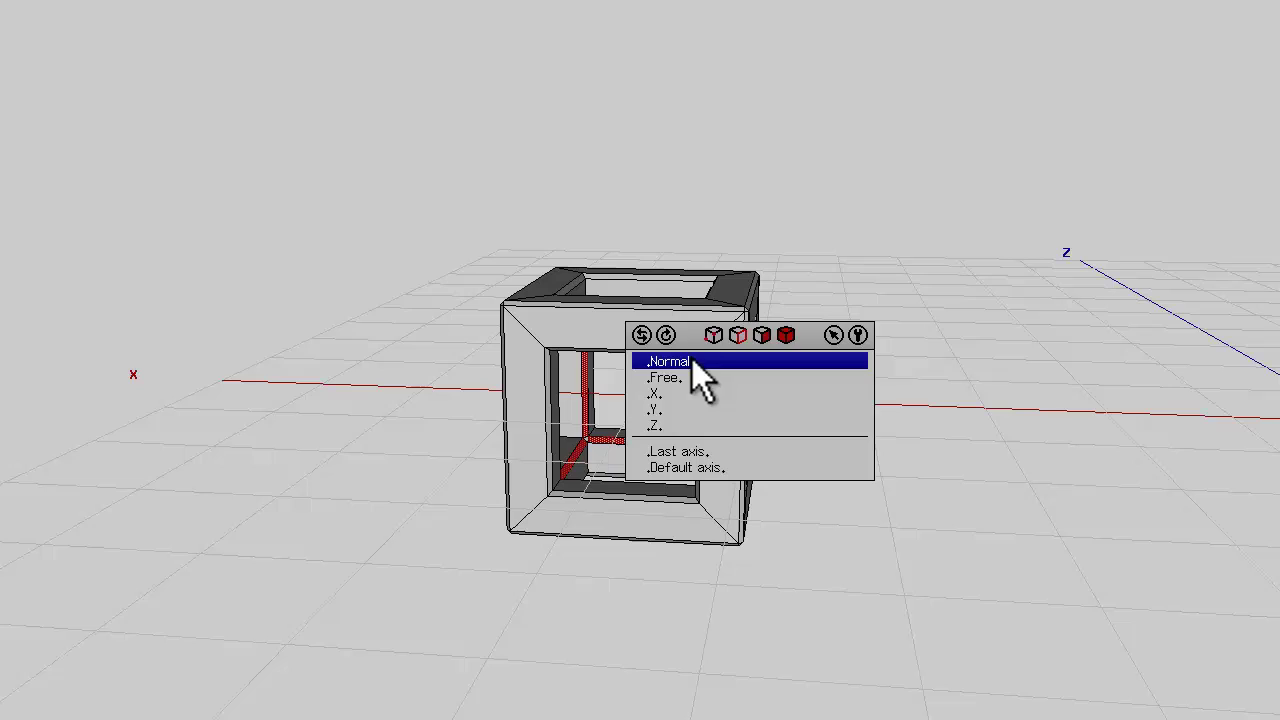
pyautogui.click(692, 360)
pyautogui.press('Tab')
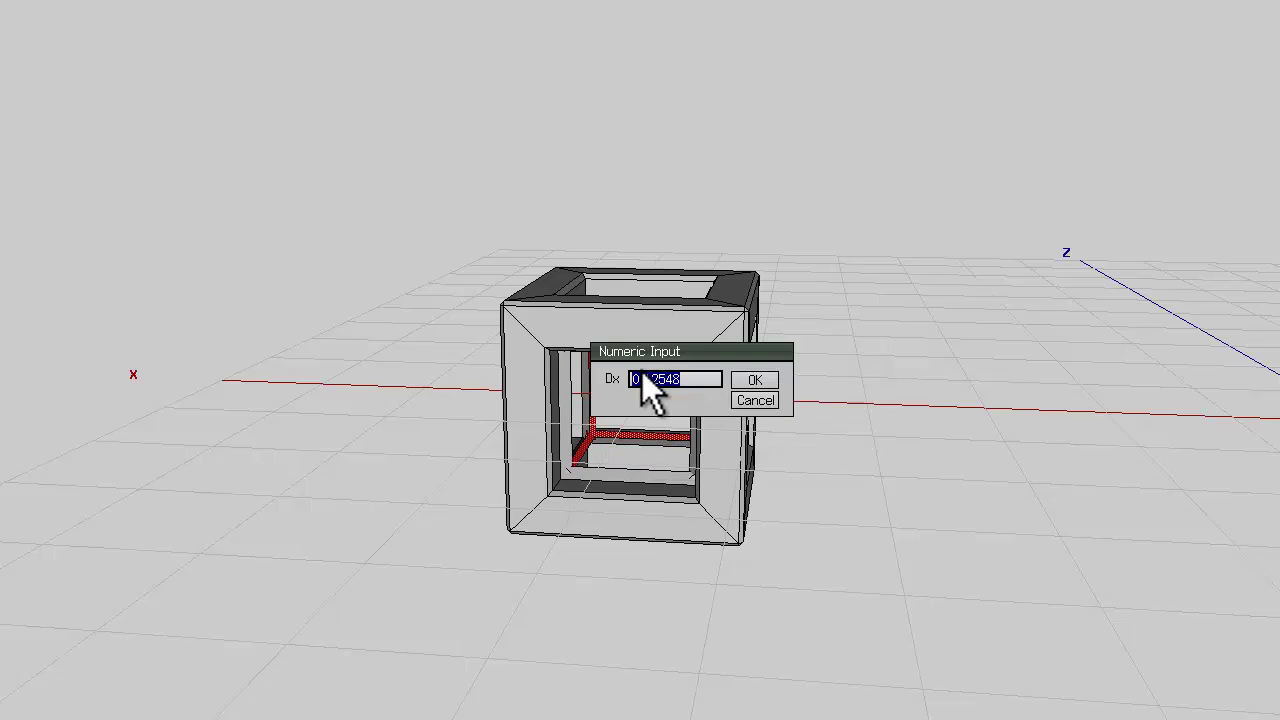
pyautogui.write('0')
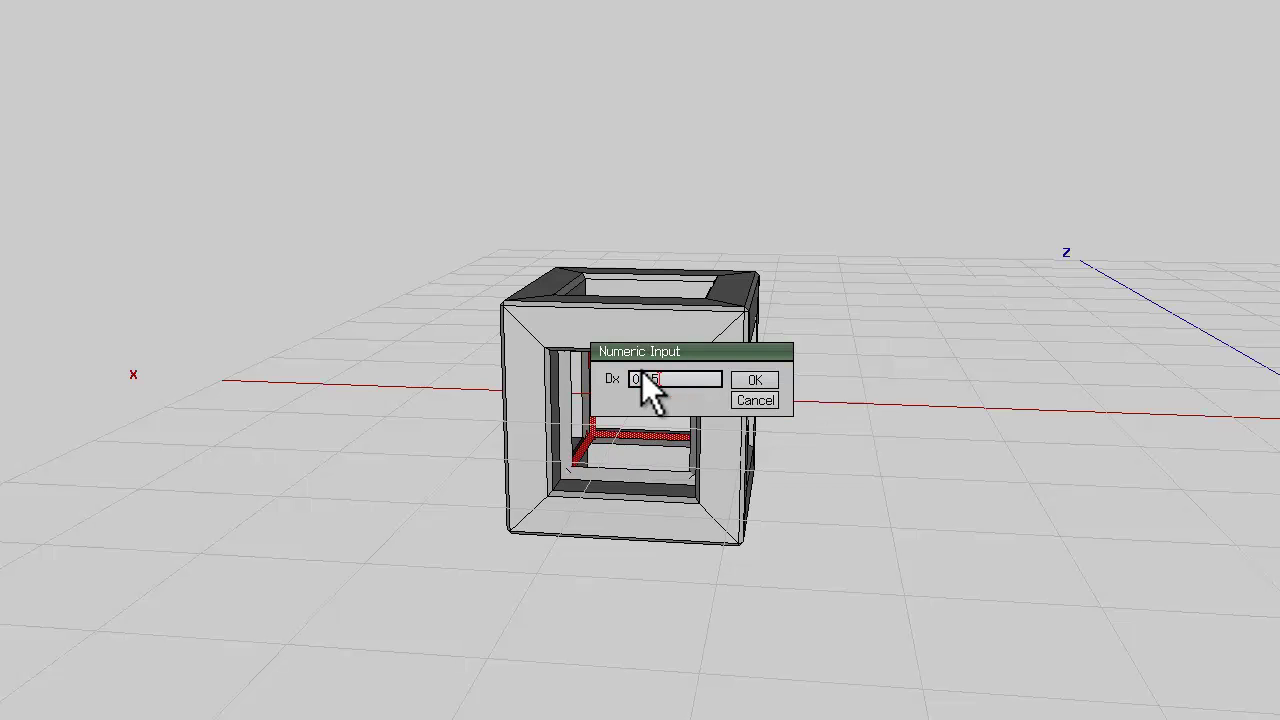
pyautogui.press('Return')
pyautogui.rightClick(721, 99)
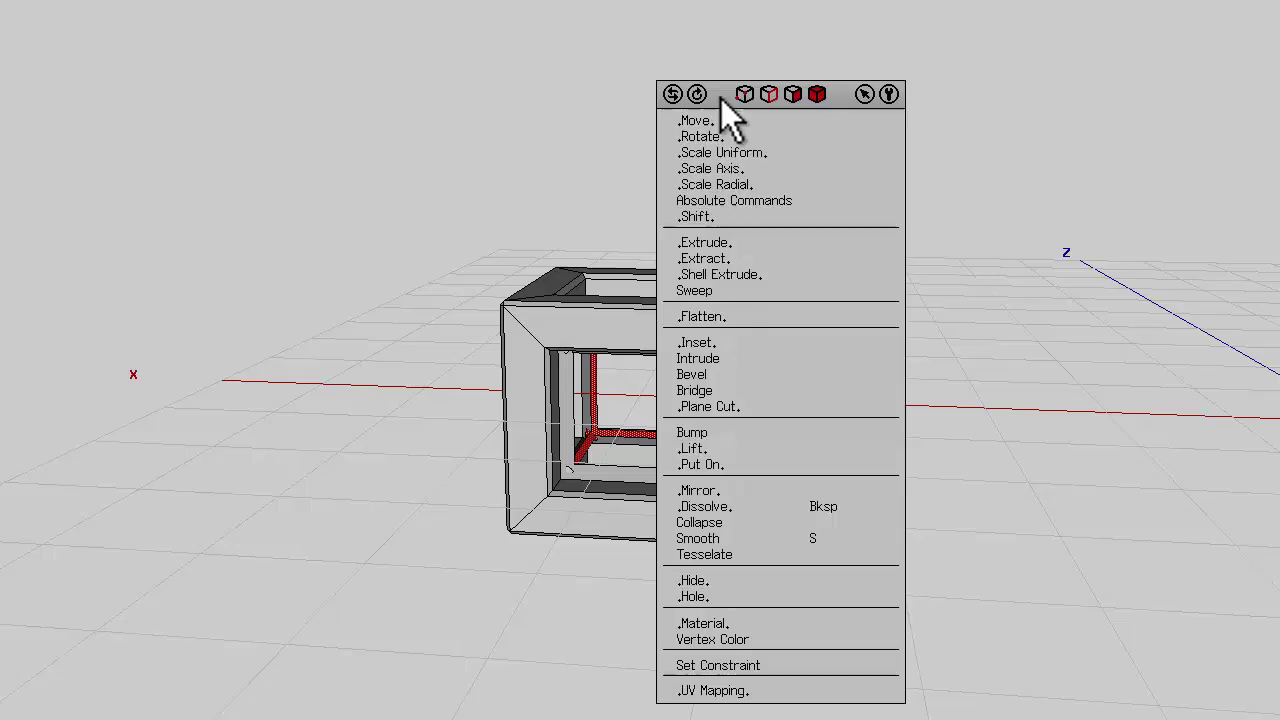
pyautogui.click(735, 489)
# - Select all similar leftover extruded faces inside the mirrored frames, expand the selection to their side faces, and dissolve them
pyautogui.moveTo(640, 371); pyautogui.dragTo(641, 372, button='middle')
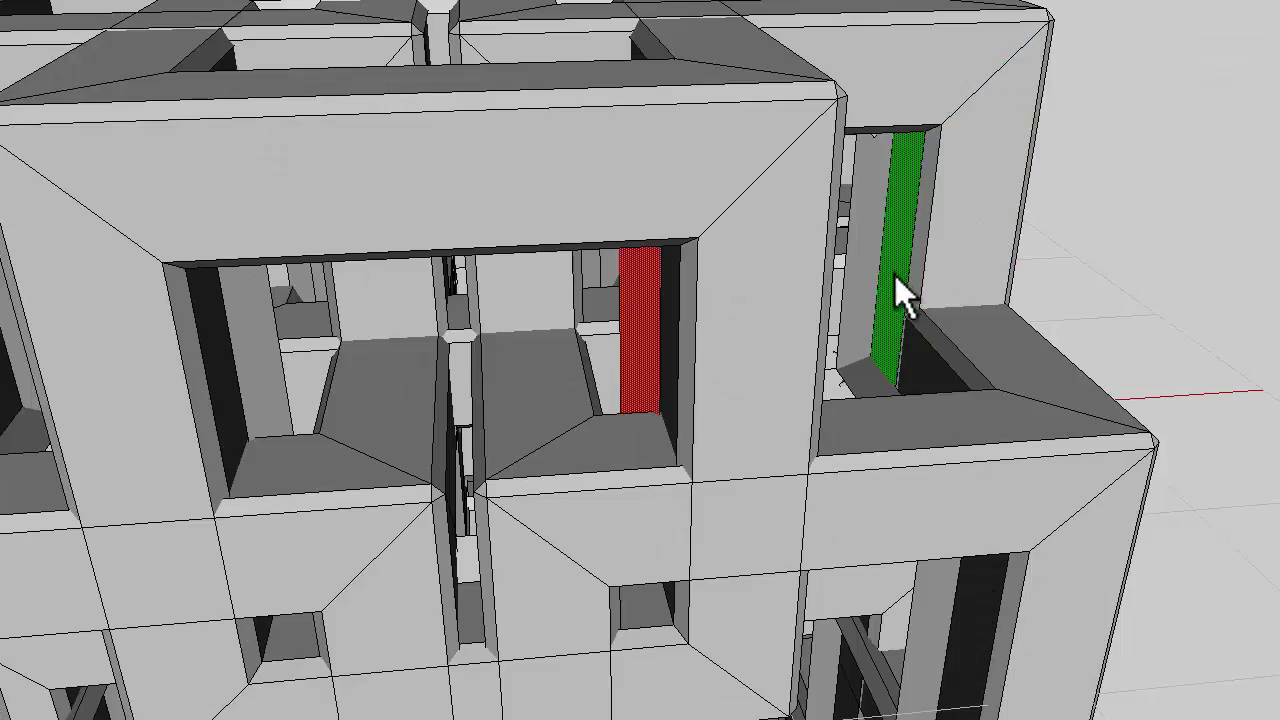
pyautogui.scroll(6, 641, 371)
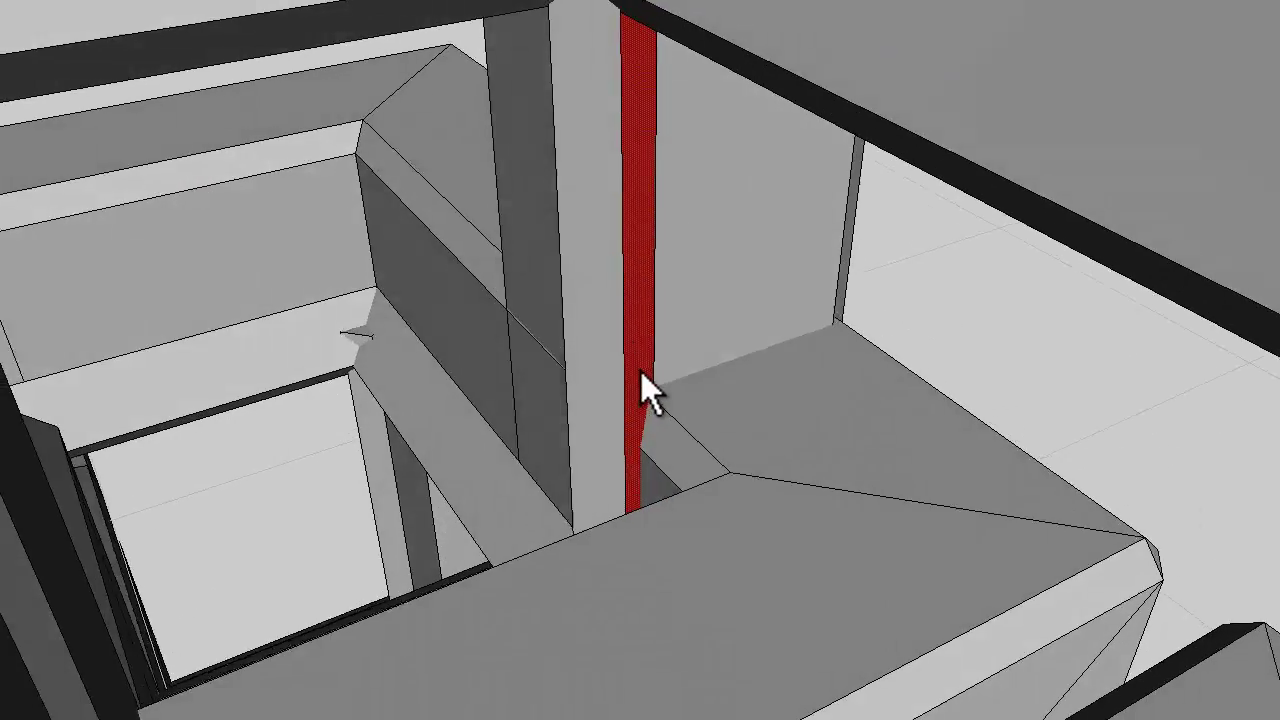
pyautogui.moveTo(641, 371); pyautogui.dragTo(665, 371, button='middle')
pyautogui.press('space')
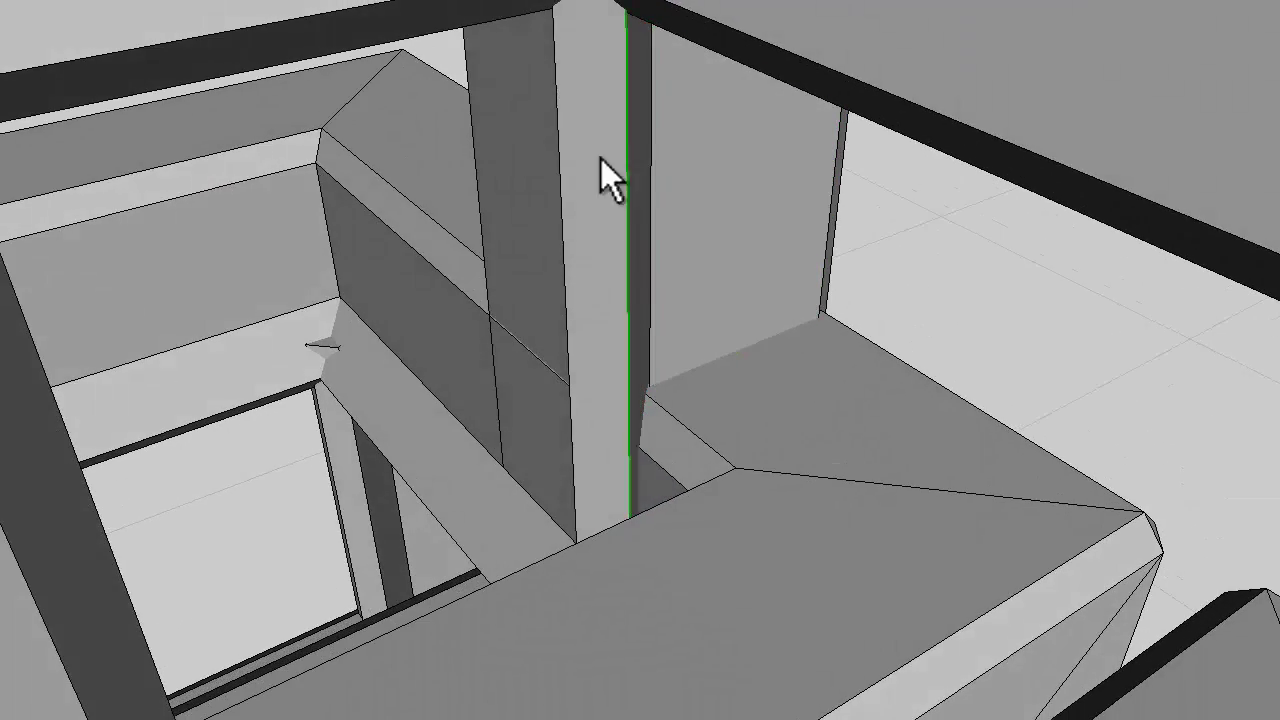
pyautogui.click(591, 133)
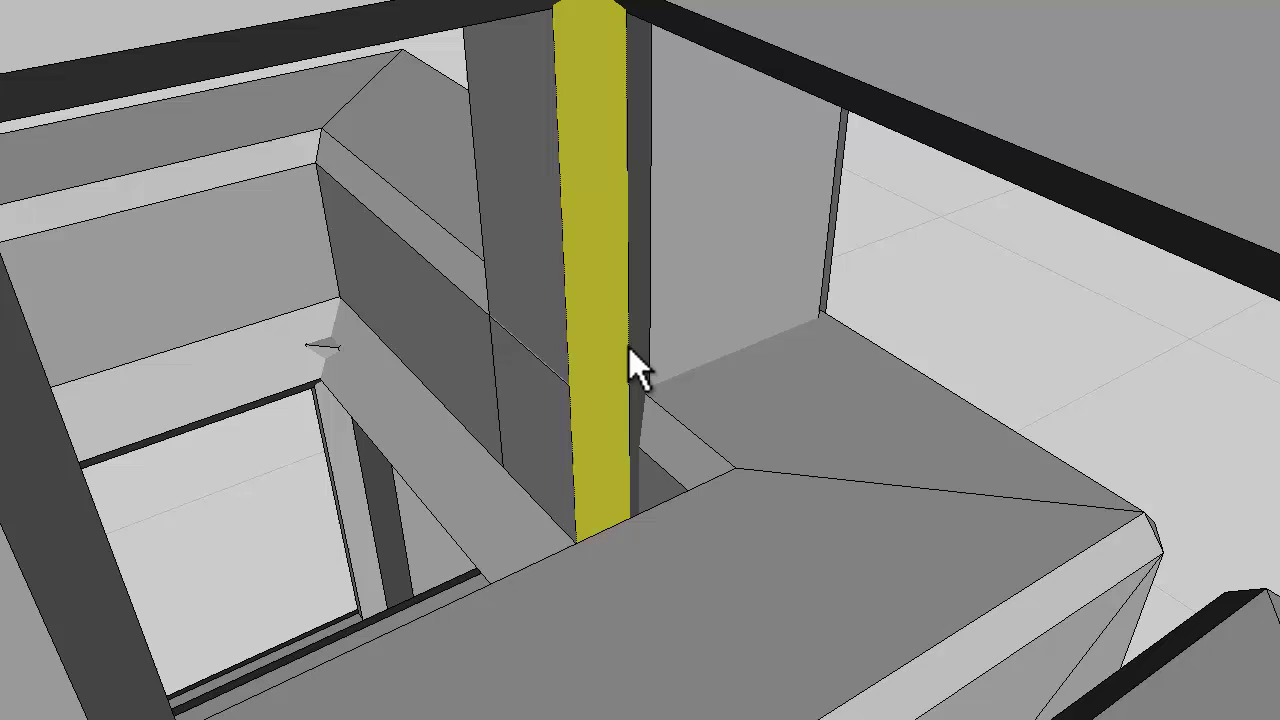
pyautogui.press('i')
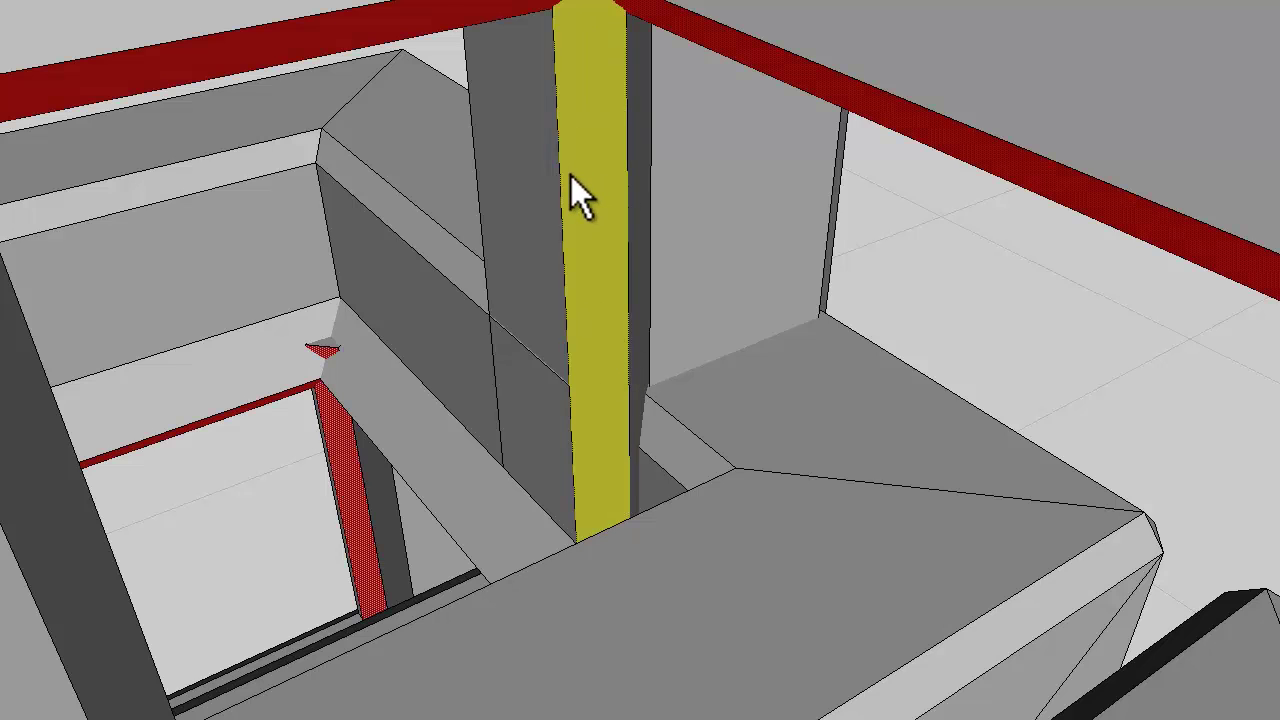
pyautogui.press('+')
pyautogui.press('BackSpace')
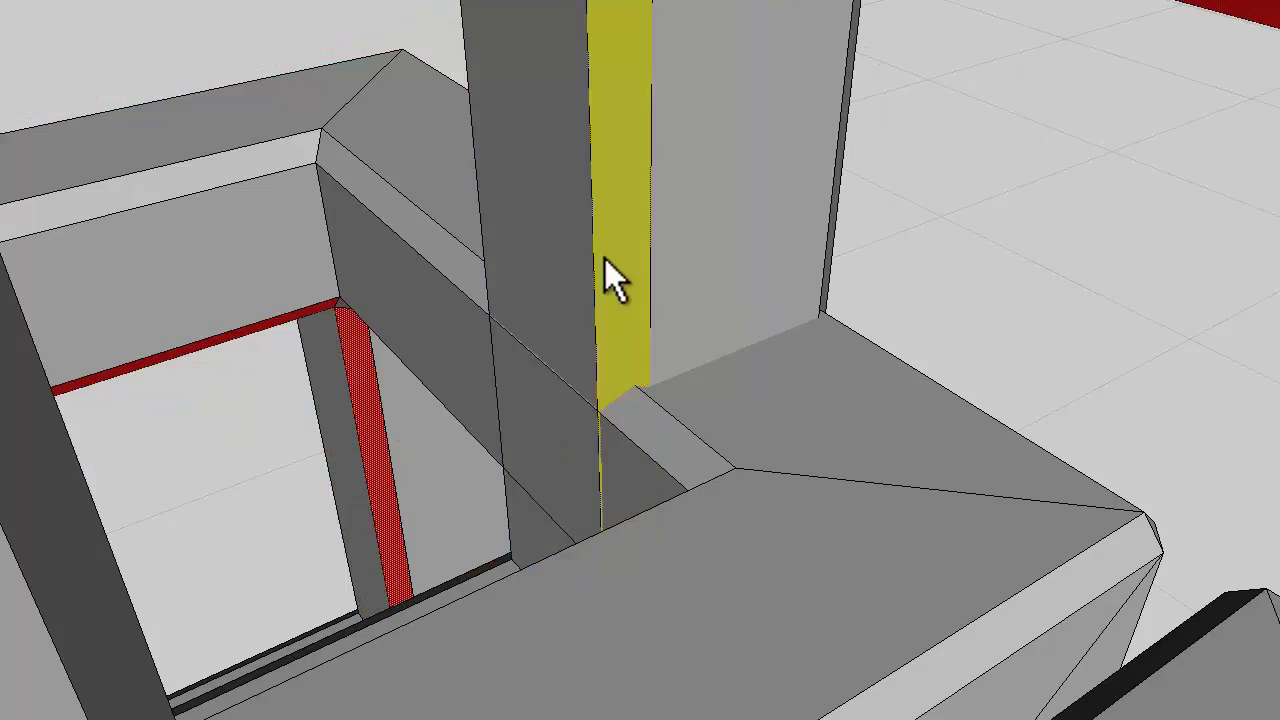
pyautogui.scroll(-10, 605, 258)
pyautogui.scroll(-3, 645, 388)
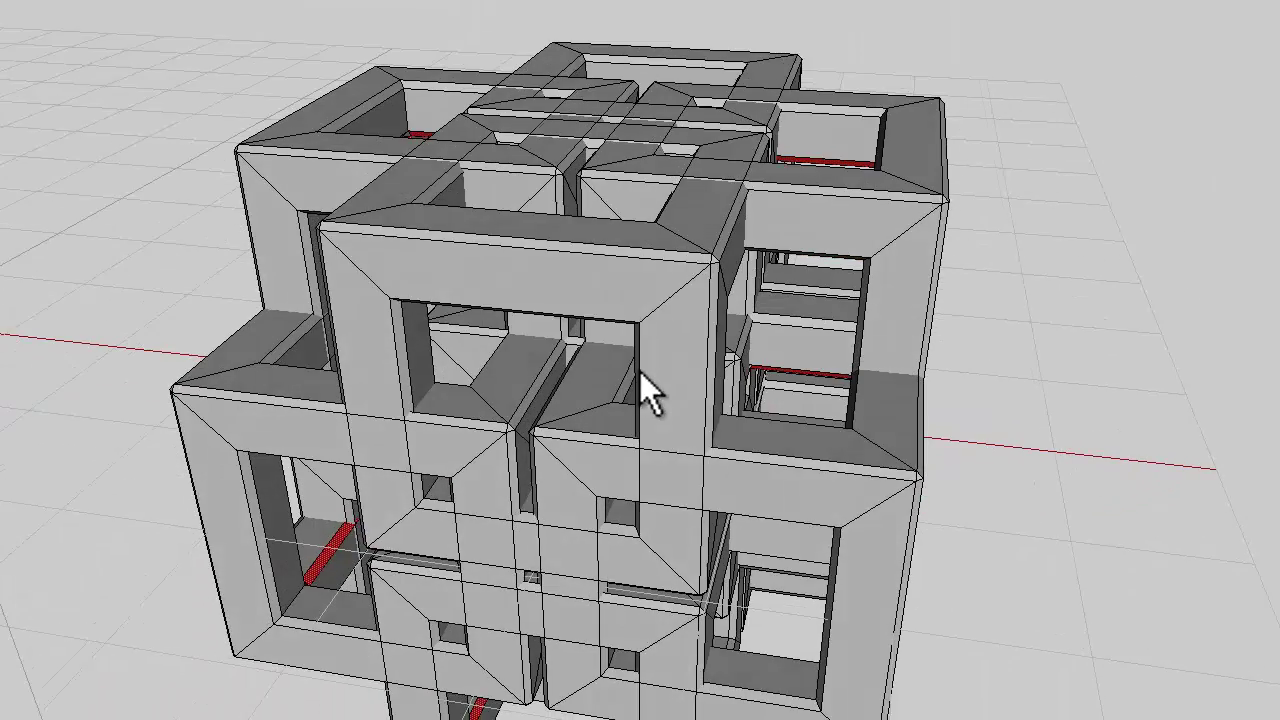
# - Select all similar long edges along the bars of the mirrored frames and connect them across the middle of each bar
pyautogui.click(528, 243)
pyautogui.press('i')
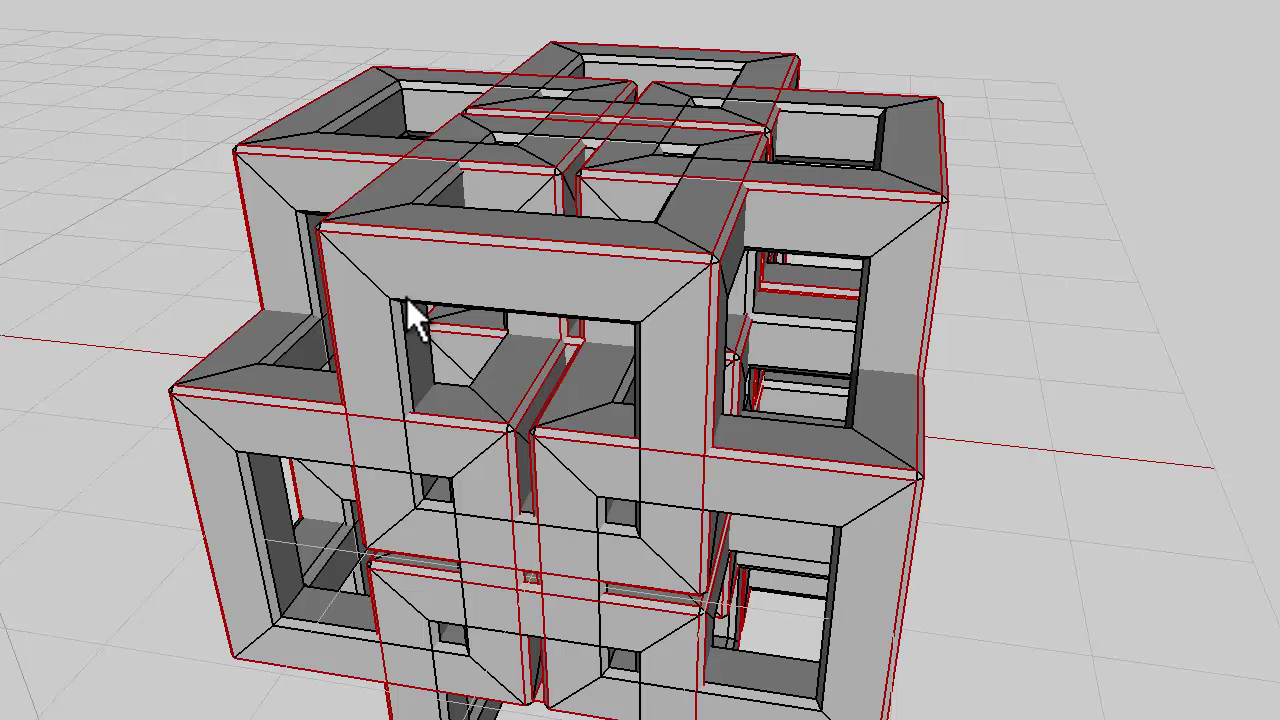
pyautogui.click(407, 298)
pyautogui.press('i')
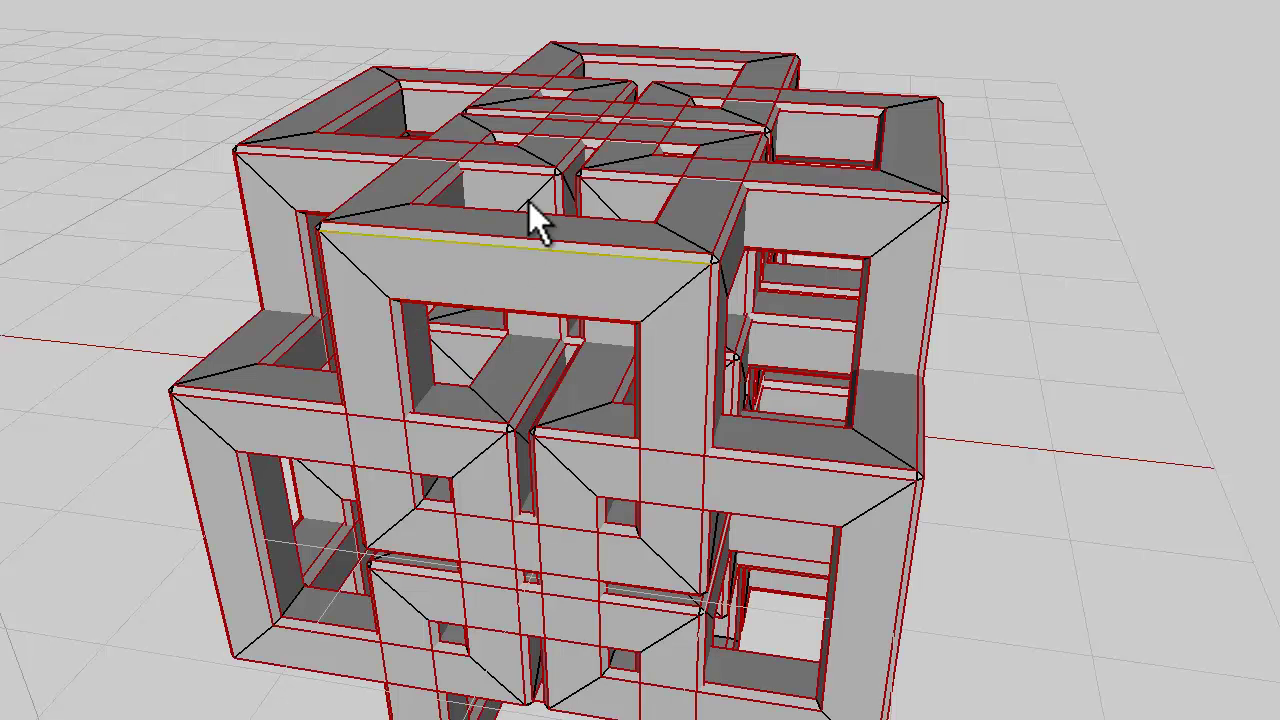
pyautogui.press('g')
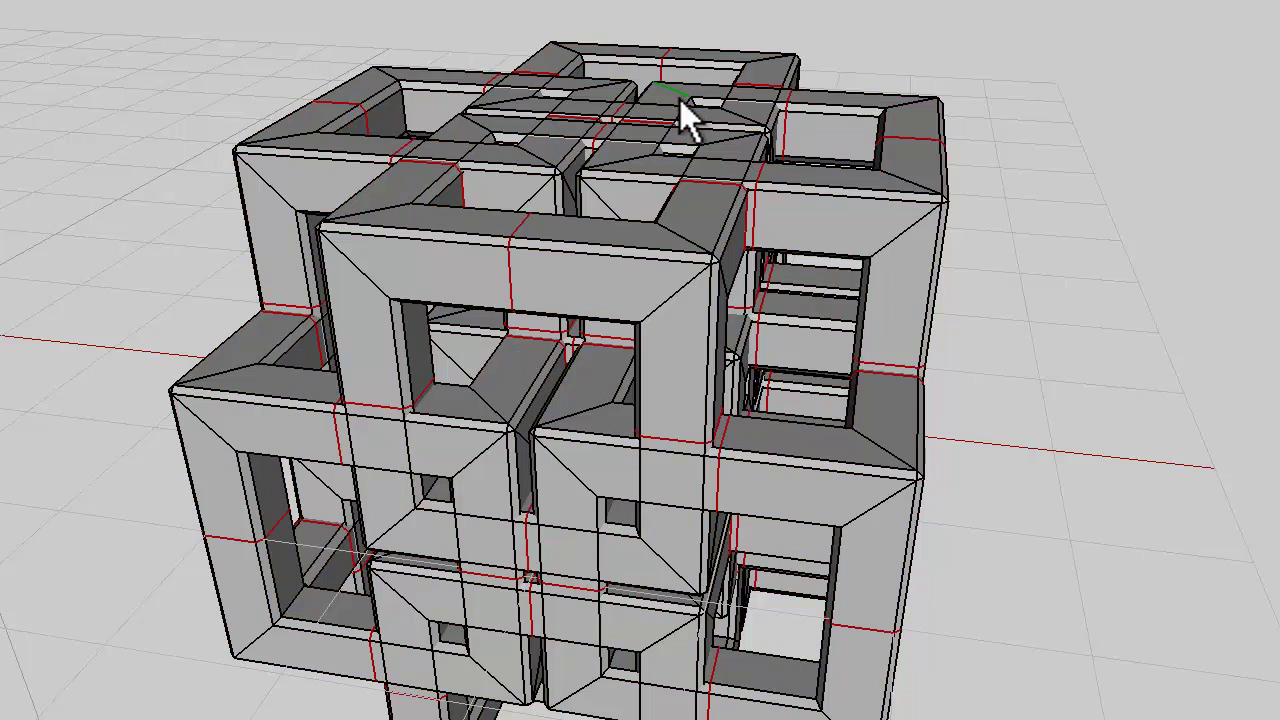
# - Loop cut the frame structure into separate pieces at the selected mid-bar edge loops, and clear the selection
pyautogui.rightClick(895, 76)
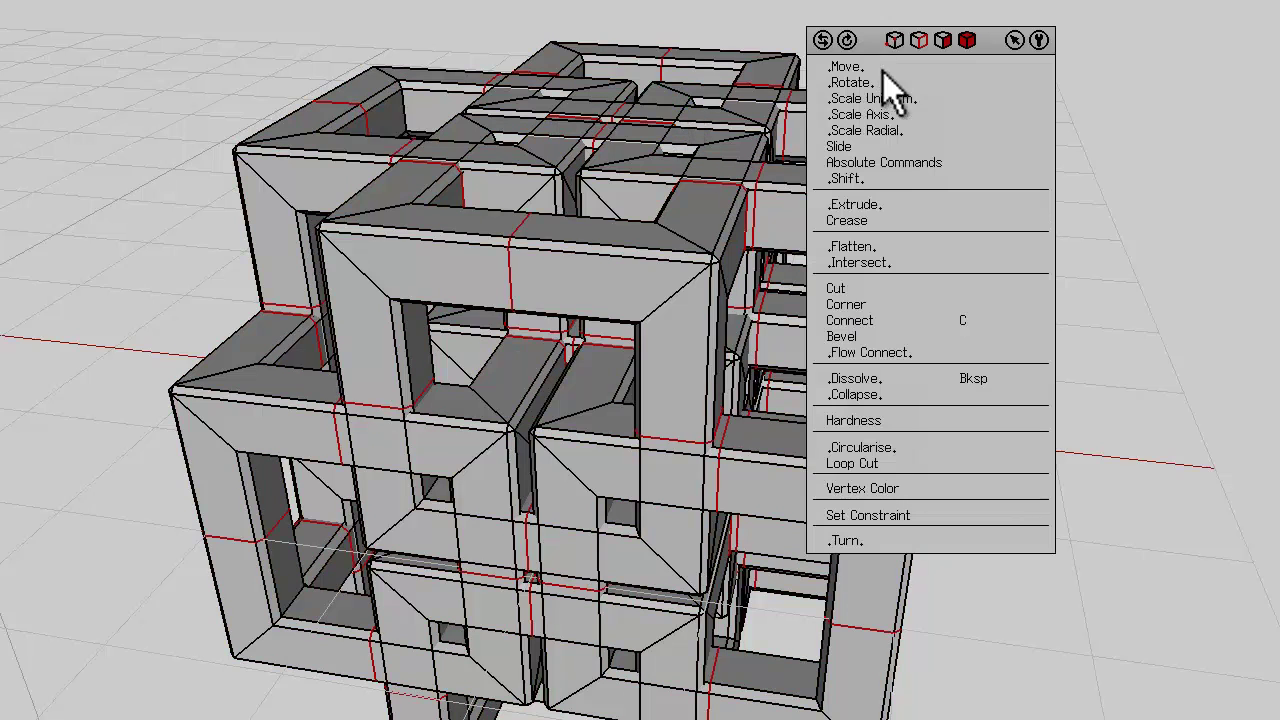
pyautogui.click(860, 463)
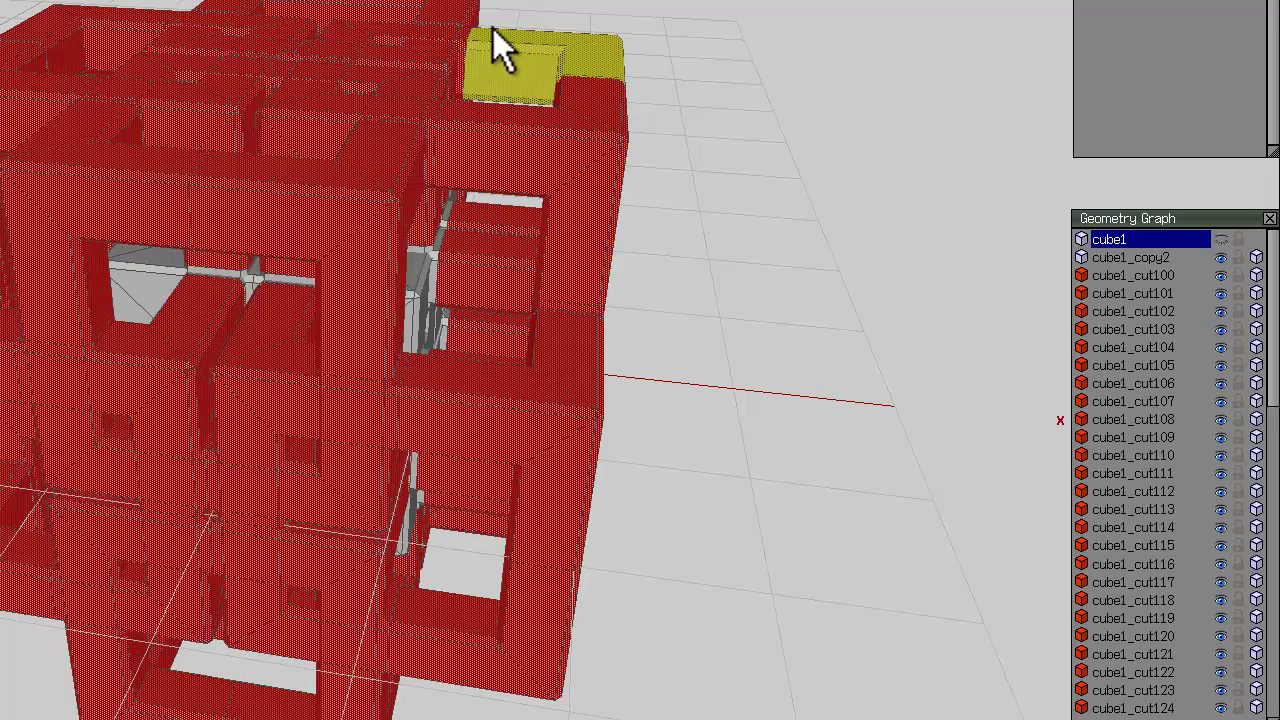
pyautogui.click(520, 4)
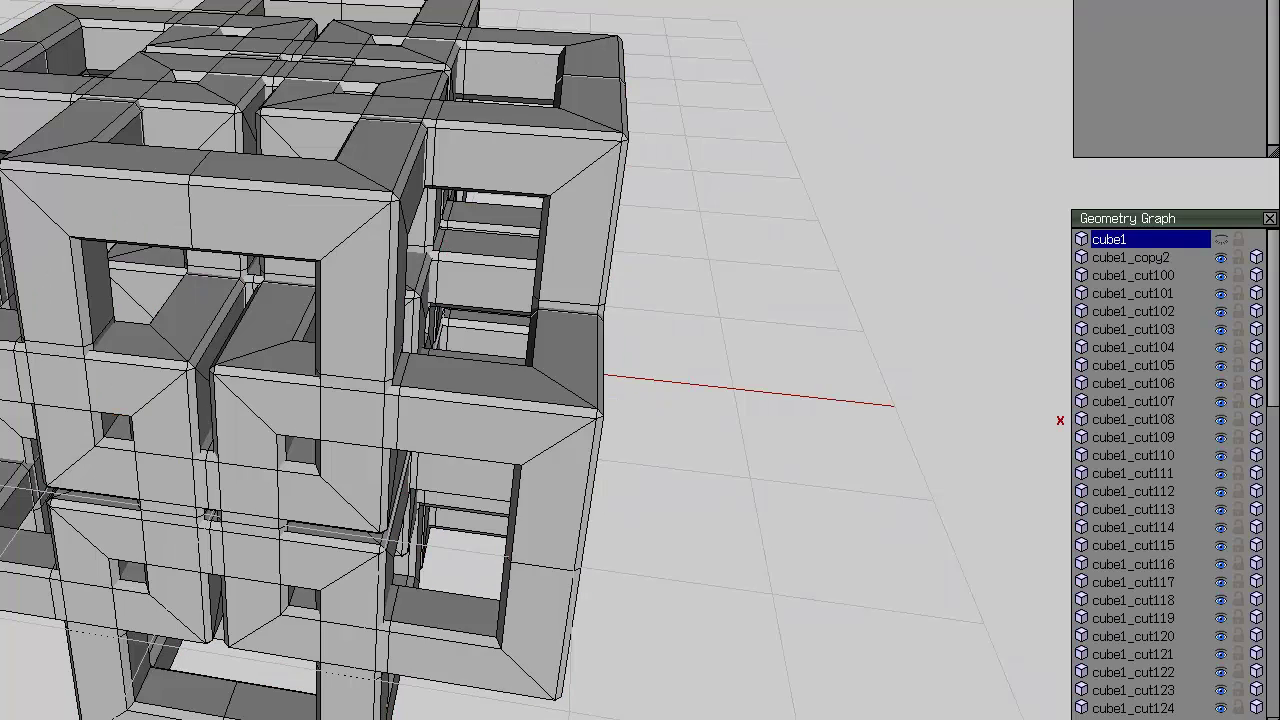
# - Temporarily hide corner piece cube1_cut75 to pick the exposed end face on its neighbour, and select all similar cut faces
pyautogui.click(552, 128)
pyautogui.moveTo(1274, 300); pyautogui.dragTo(1274, 578)
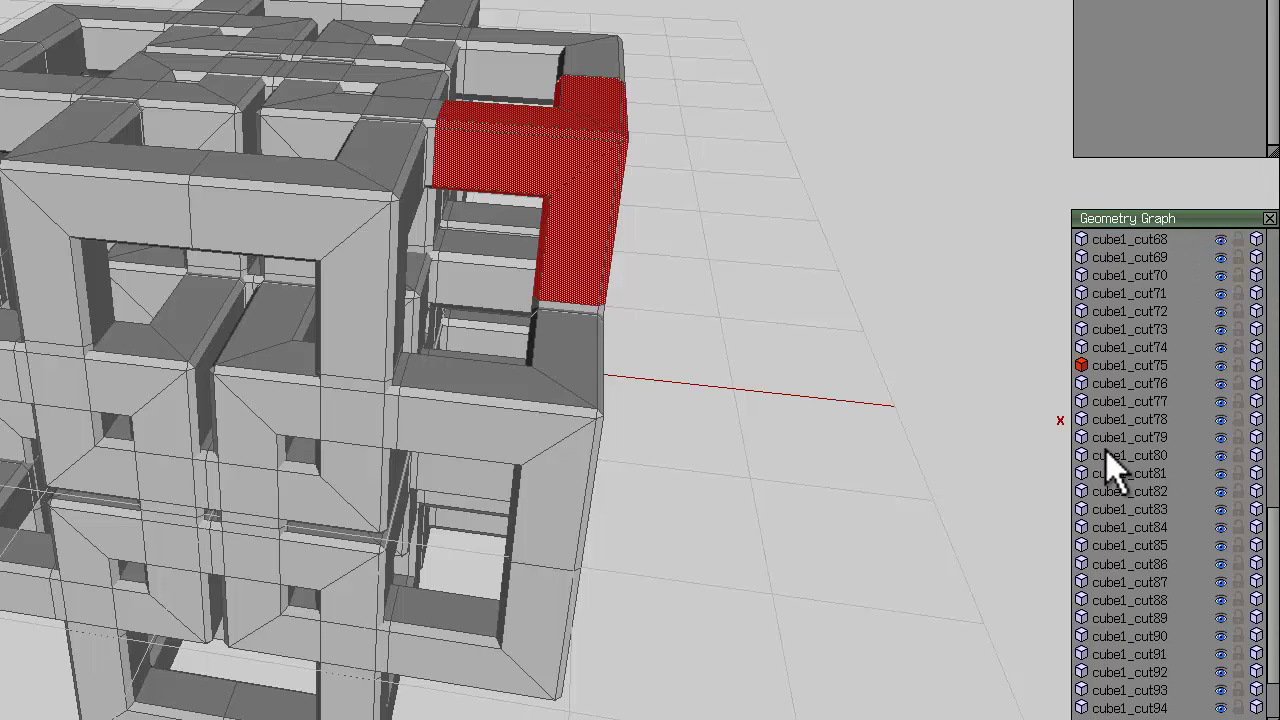
pyautogui.click(1087, 369)
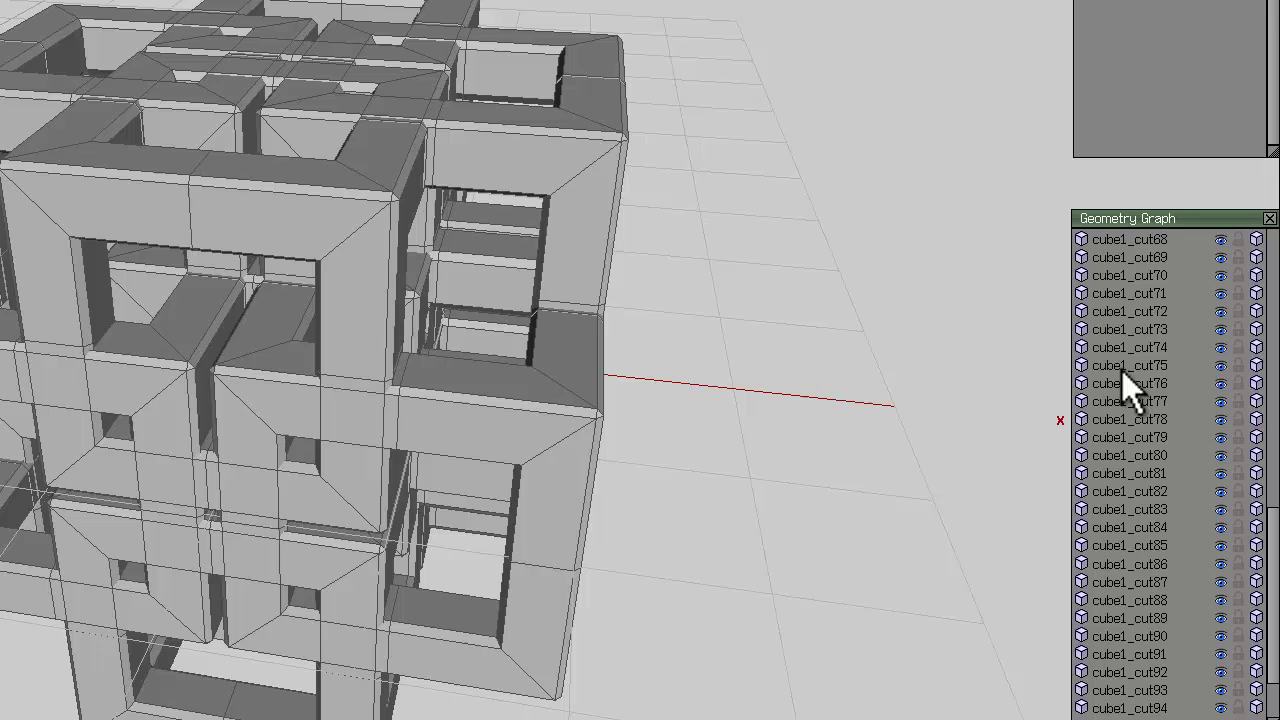
pyautogui.click(1220, 365)
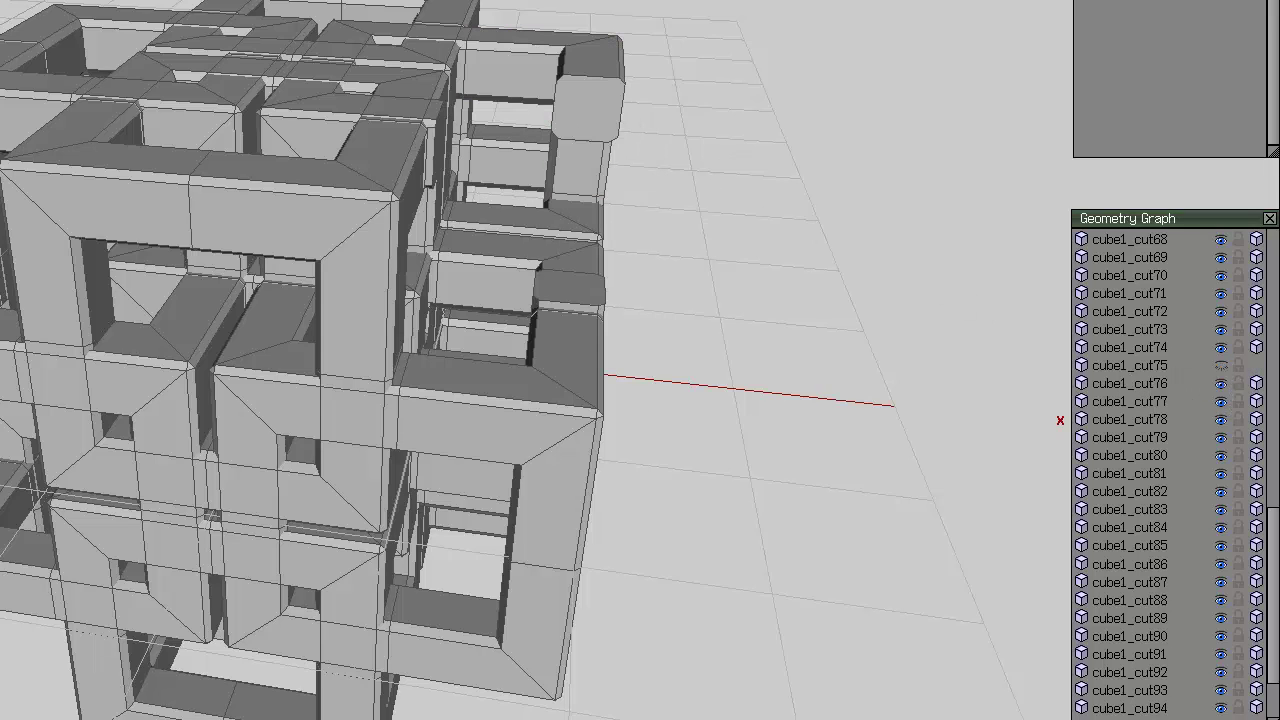
pyautogui.click(589, 108)
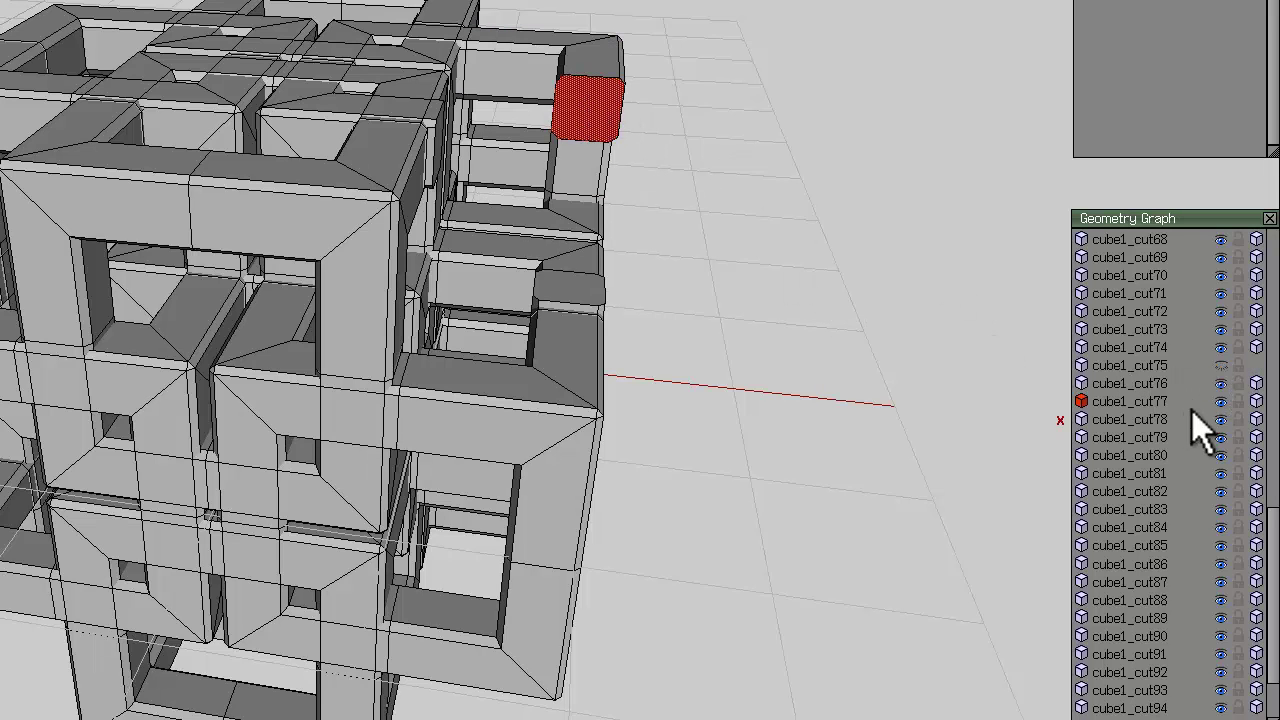
pyautogui.click(1220, 366)
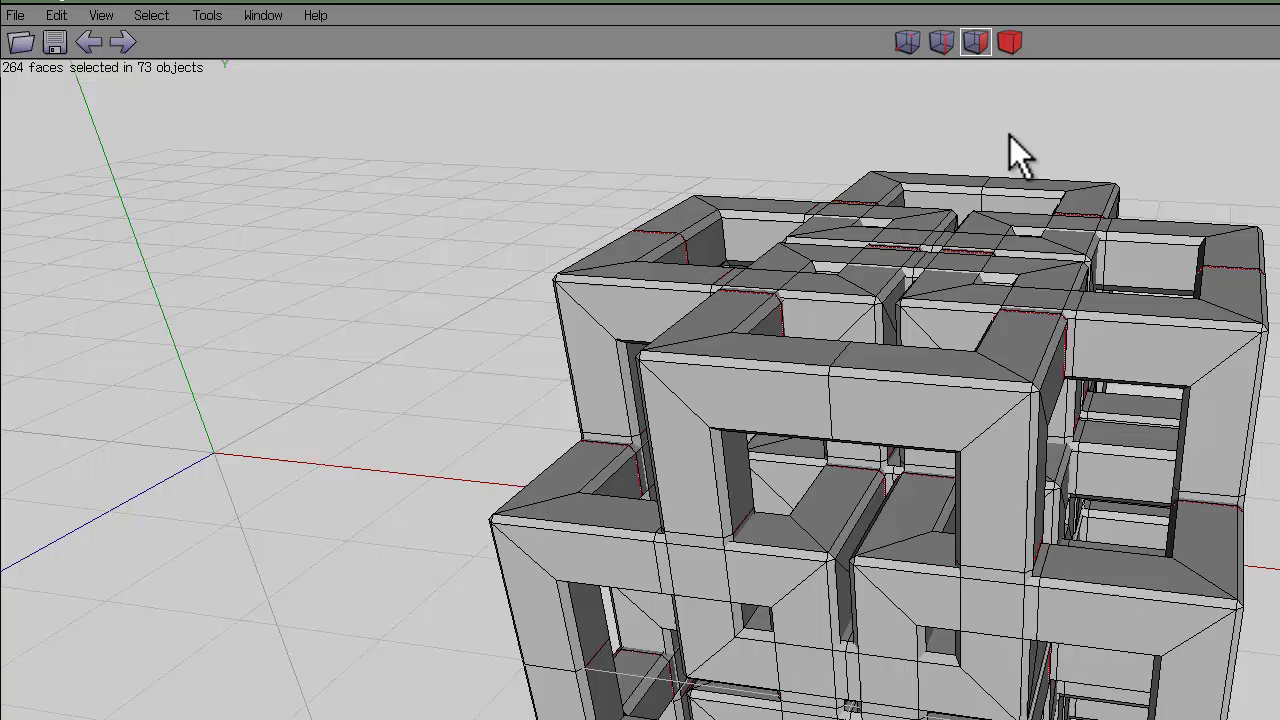
# - Rotate all the selected cut faces 45 degrees about their normals to twist the bars
pyautogui.rightClick(967, 128)
pyautogui.click(1010, 167)
pyautogui.click(1011, 188)
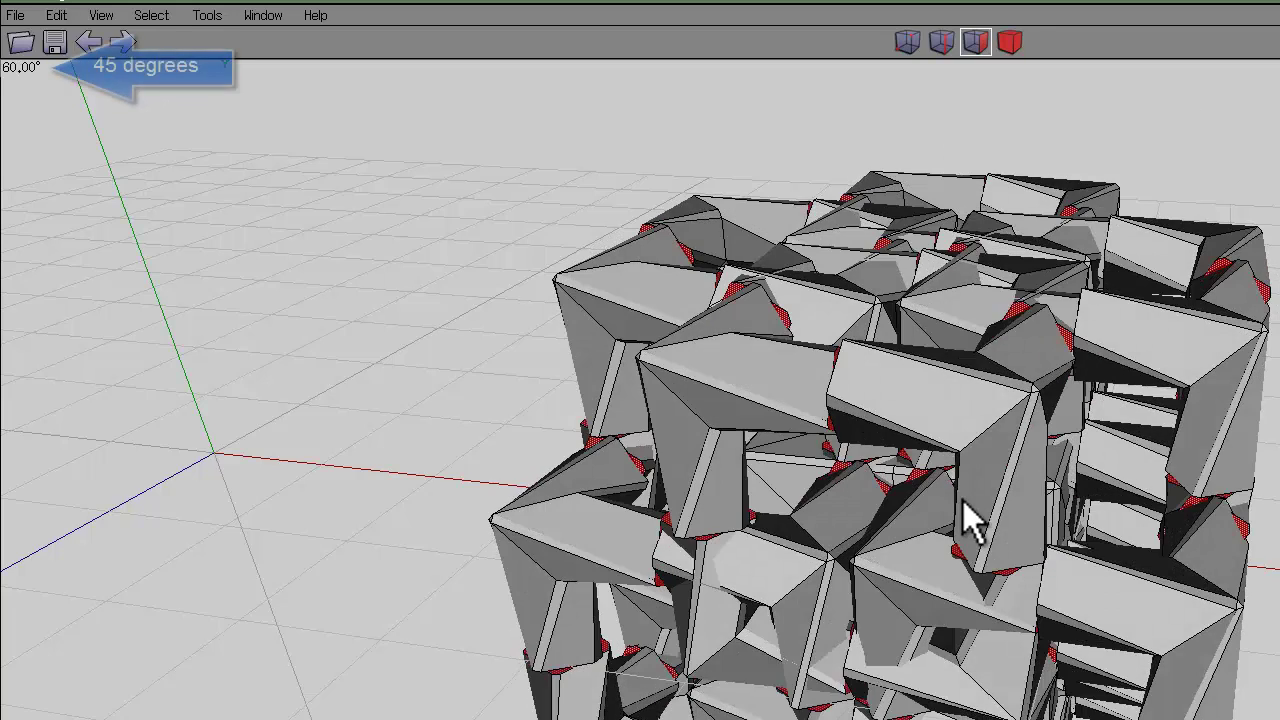
pyautogui.moveTo(956, 500)
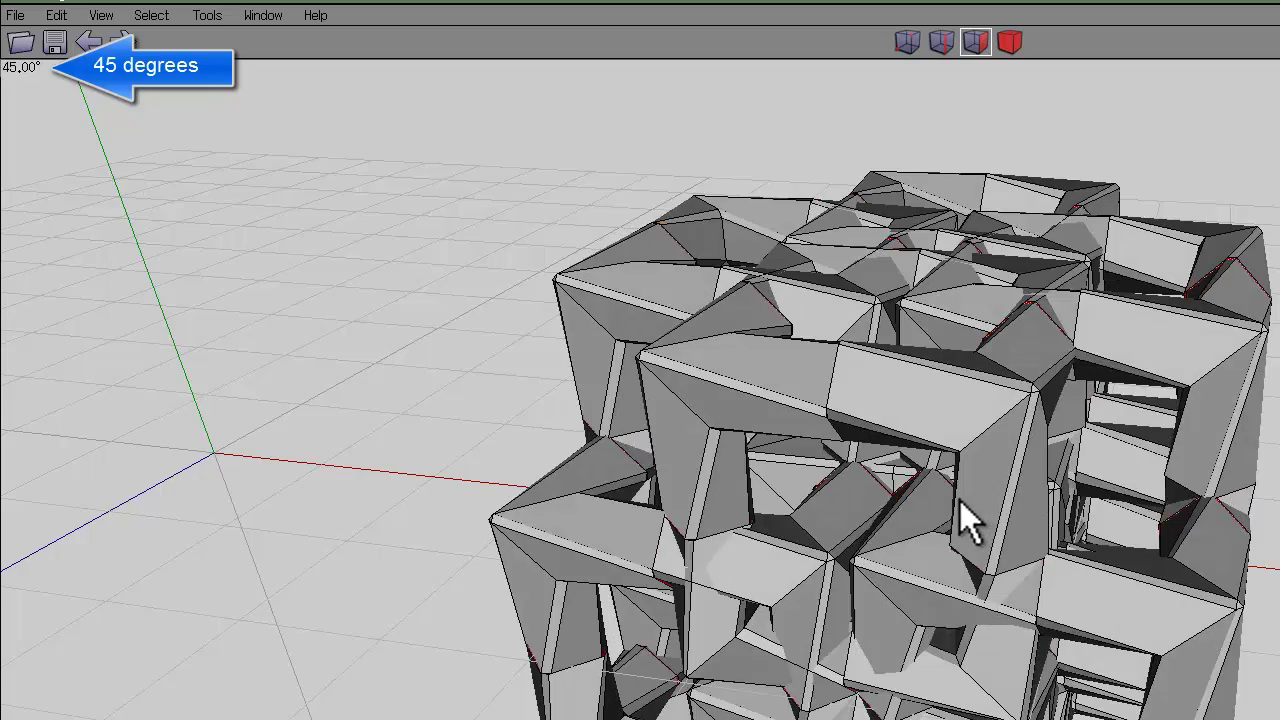
pyautogui.click(960, 500)
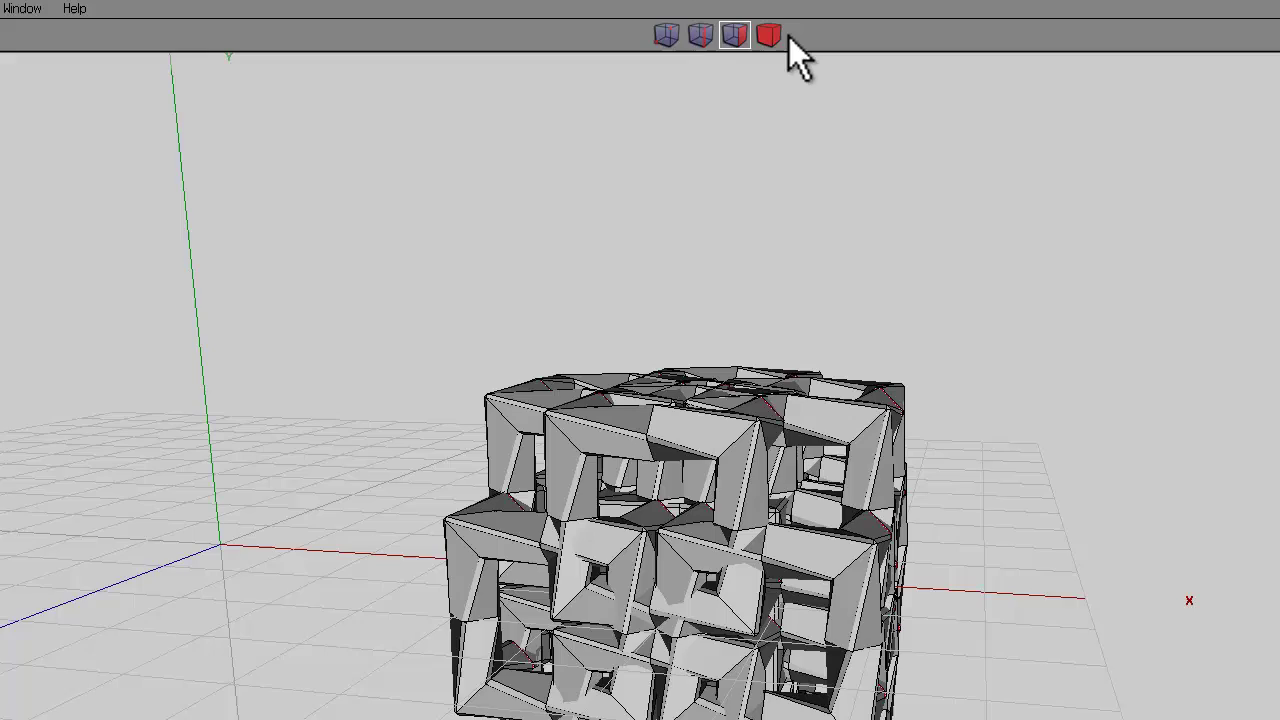
# - Combine all the twisted pieces into one object and weld it with a distance tolerance of 0.05
pyautogui.click(1009, 41)
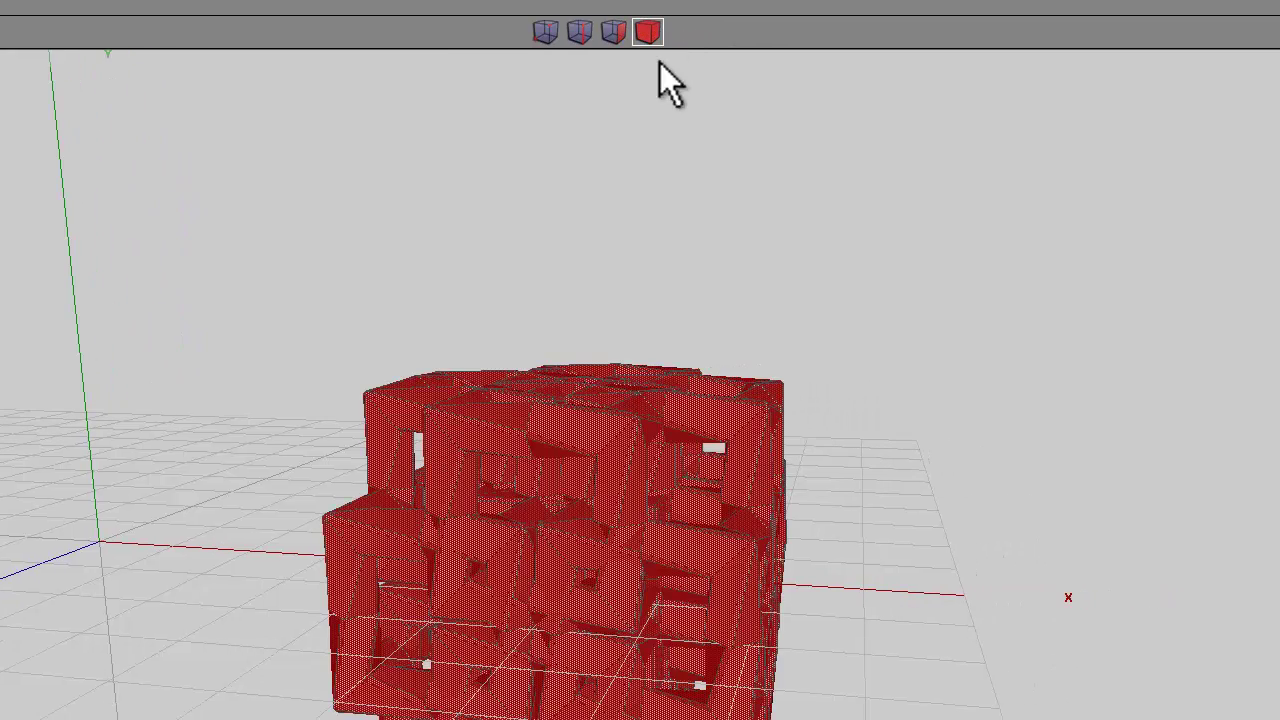
pyautogui.rightClick(602, 262)
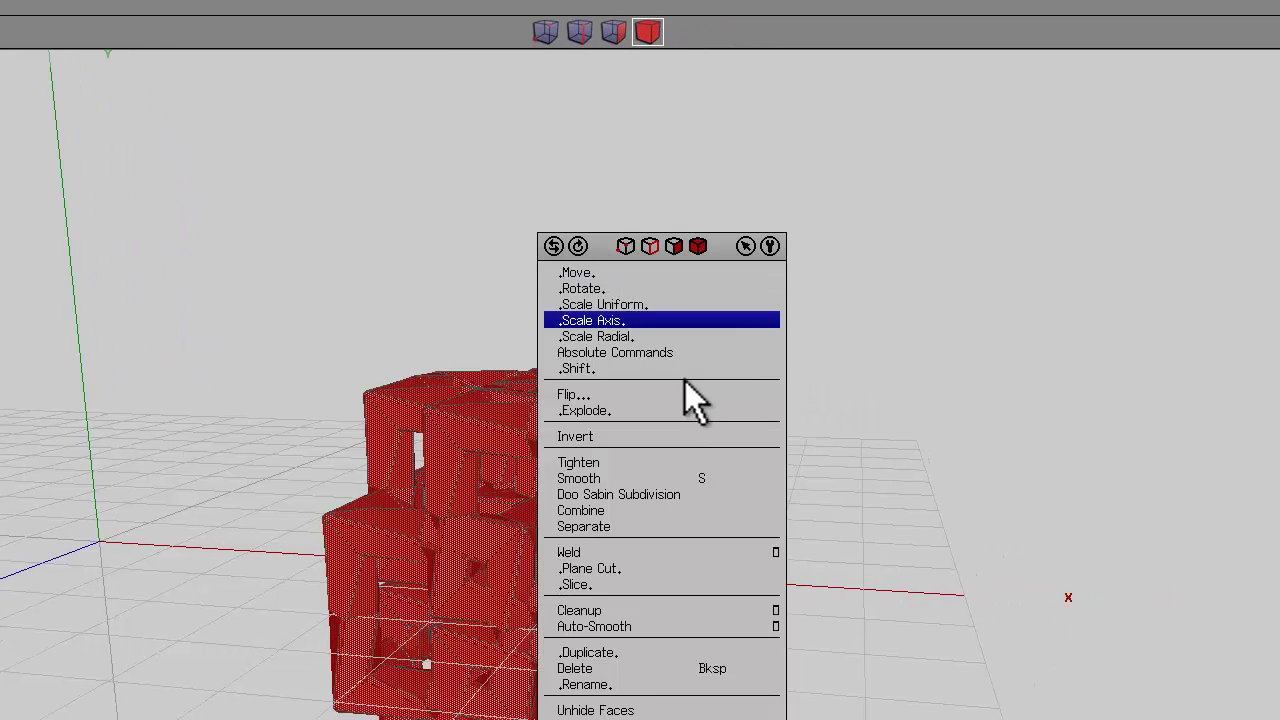
pyautogui.click(775, 553)
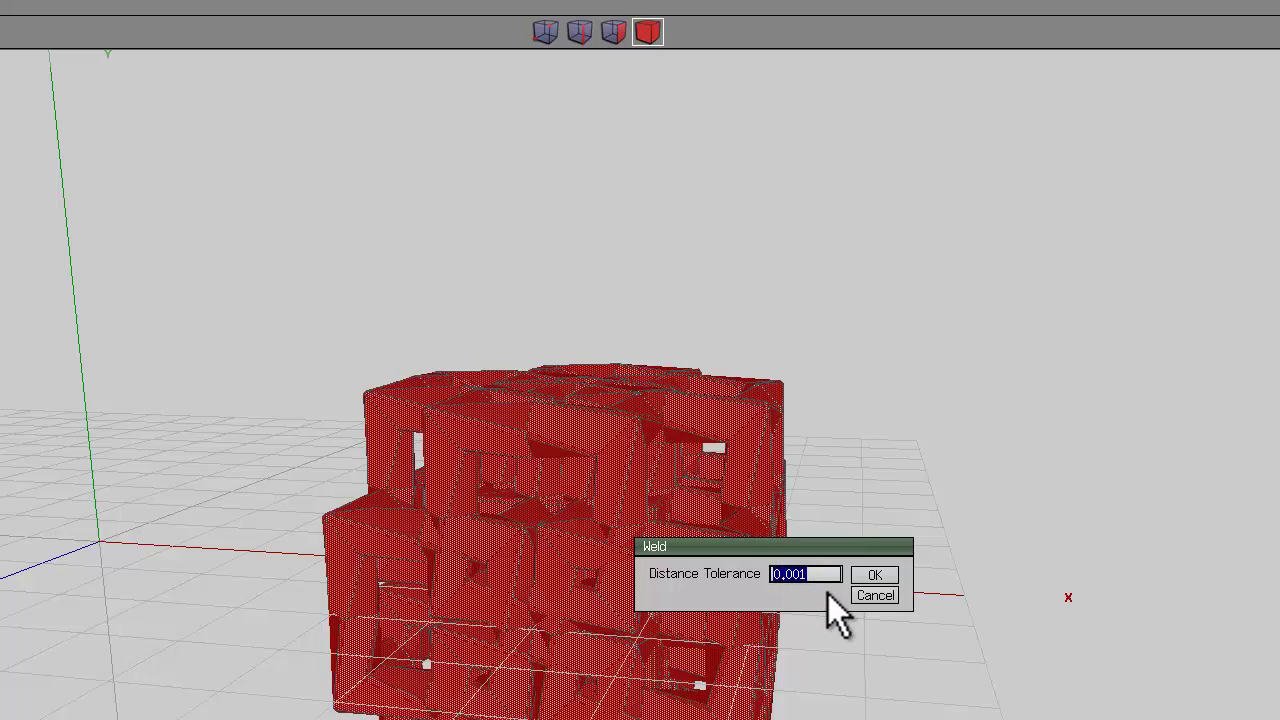
pyautogui.press('Right')
pyautogui.write('0.05')
pyautogui.press('Return')
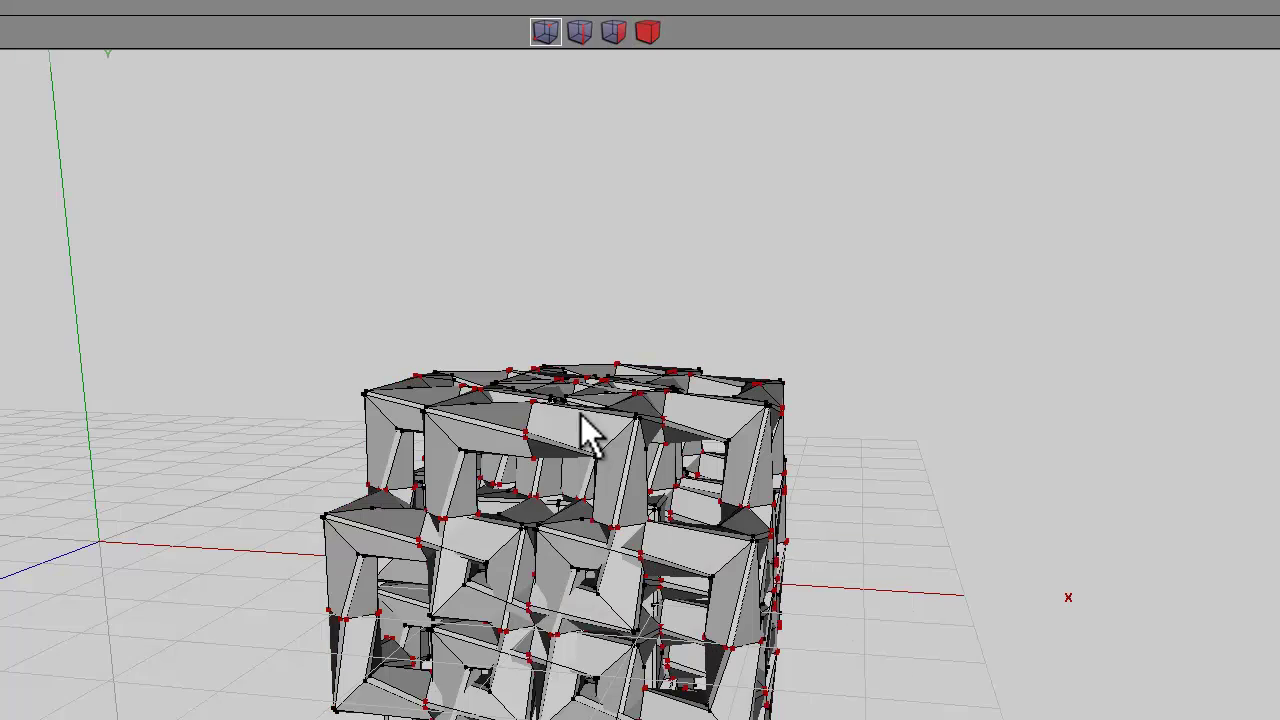
# - Select the light-grey cluster cube1_copy2 and move it along the X axis into the dark-grey cluster
pyautogui.moveTo(881, 526); pyautogui.dragTo(1115, 506, button='middle')
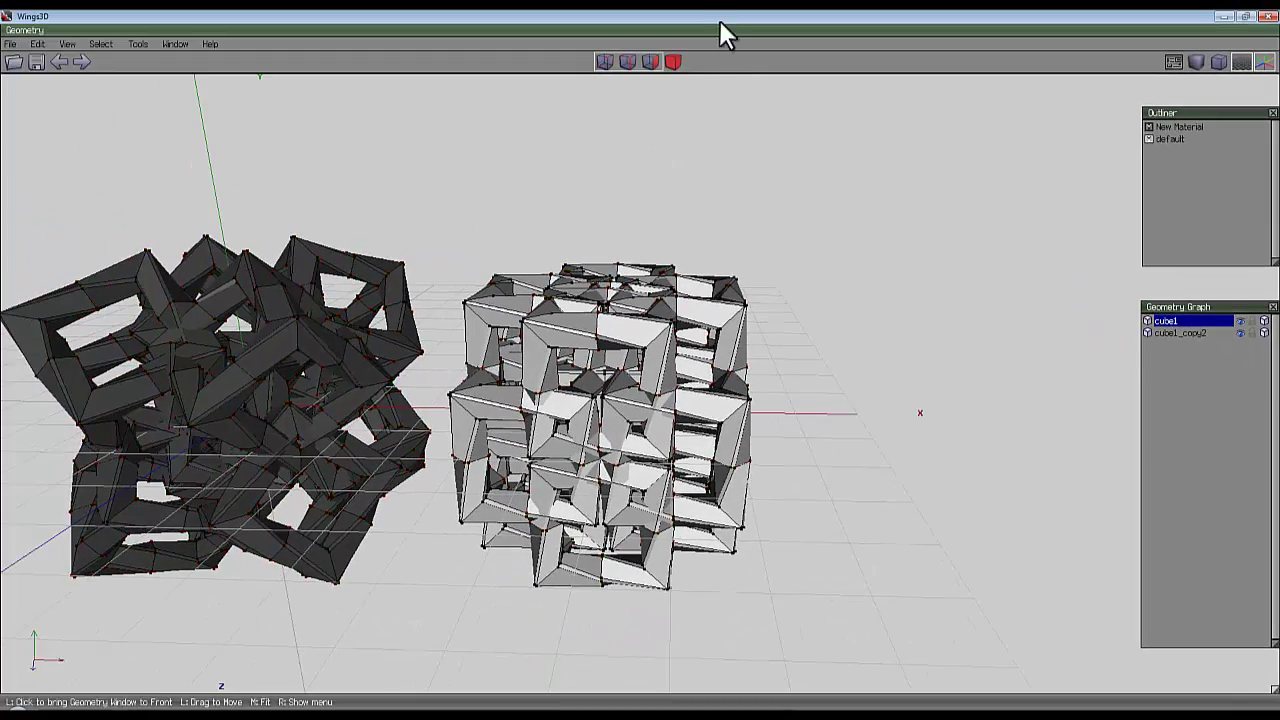
pyautogui.click(672, 64)
pyautogui.click(650, 350)
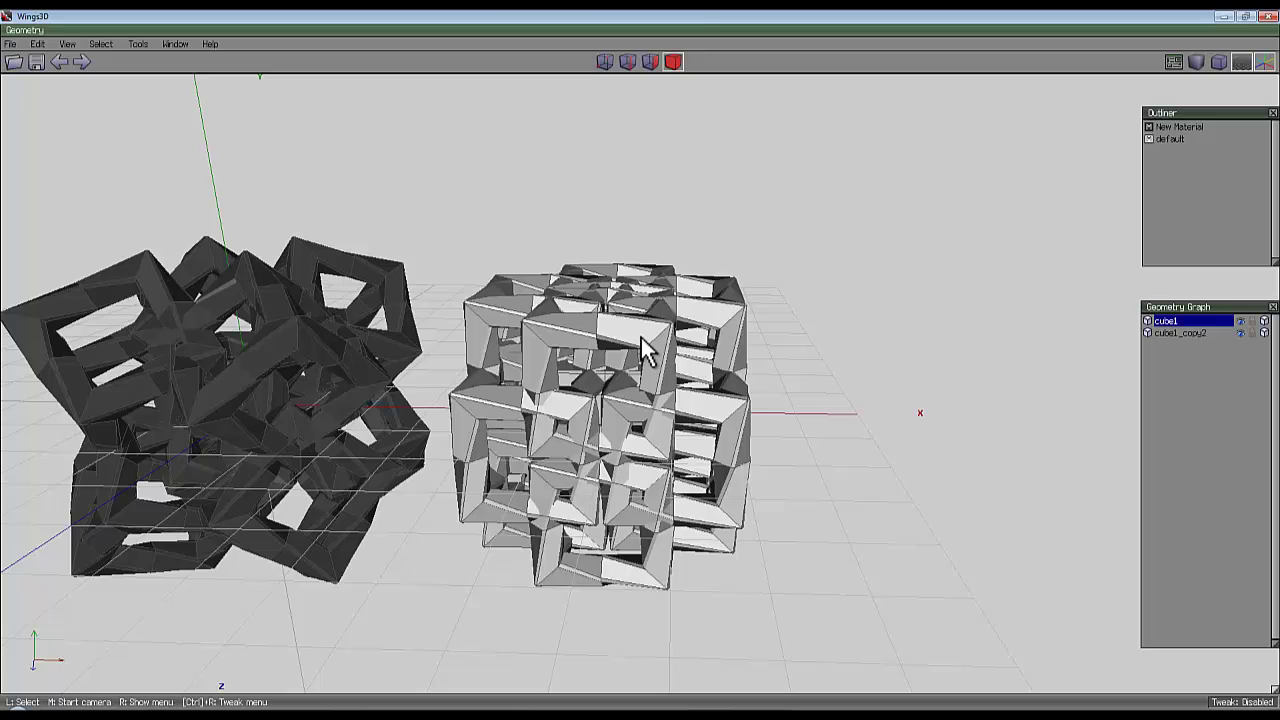
pyautogui.scroll(-2, 650, 290)
pyautogui.rightClick(659, 195)
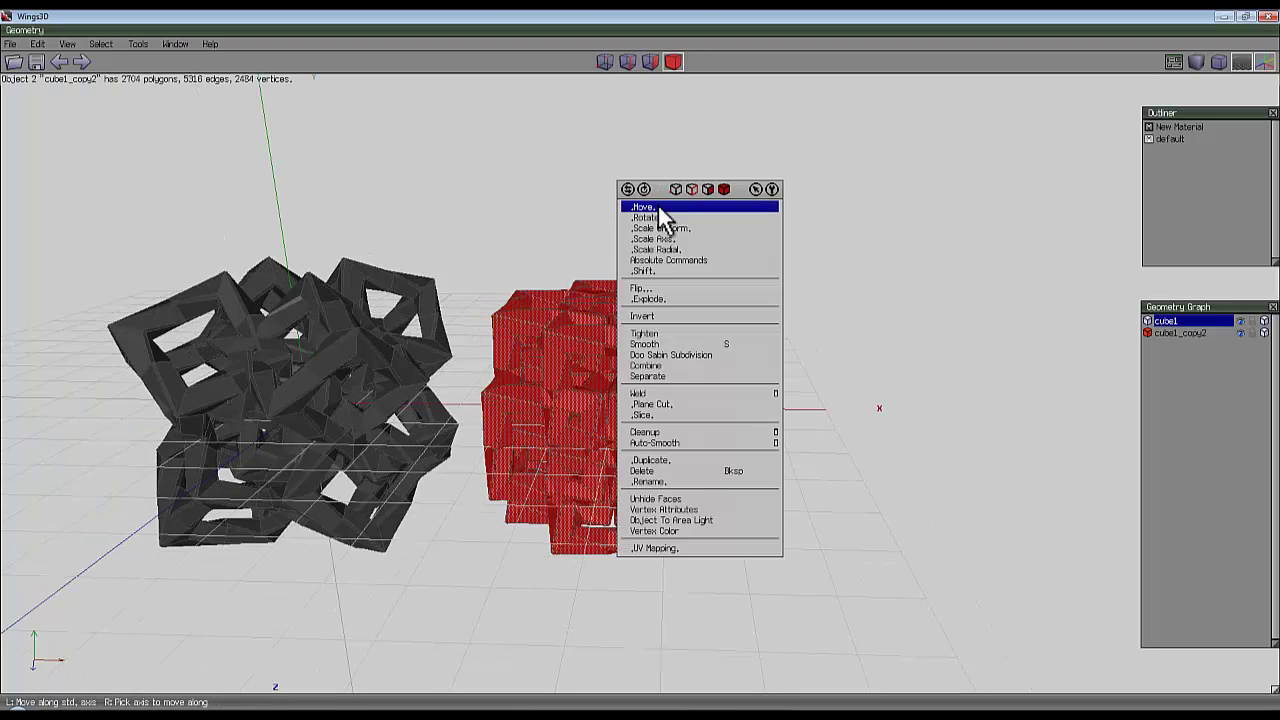
pyautogui.click(658, 206)
pyautogui.click(662, 232)
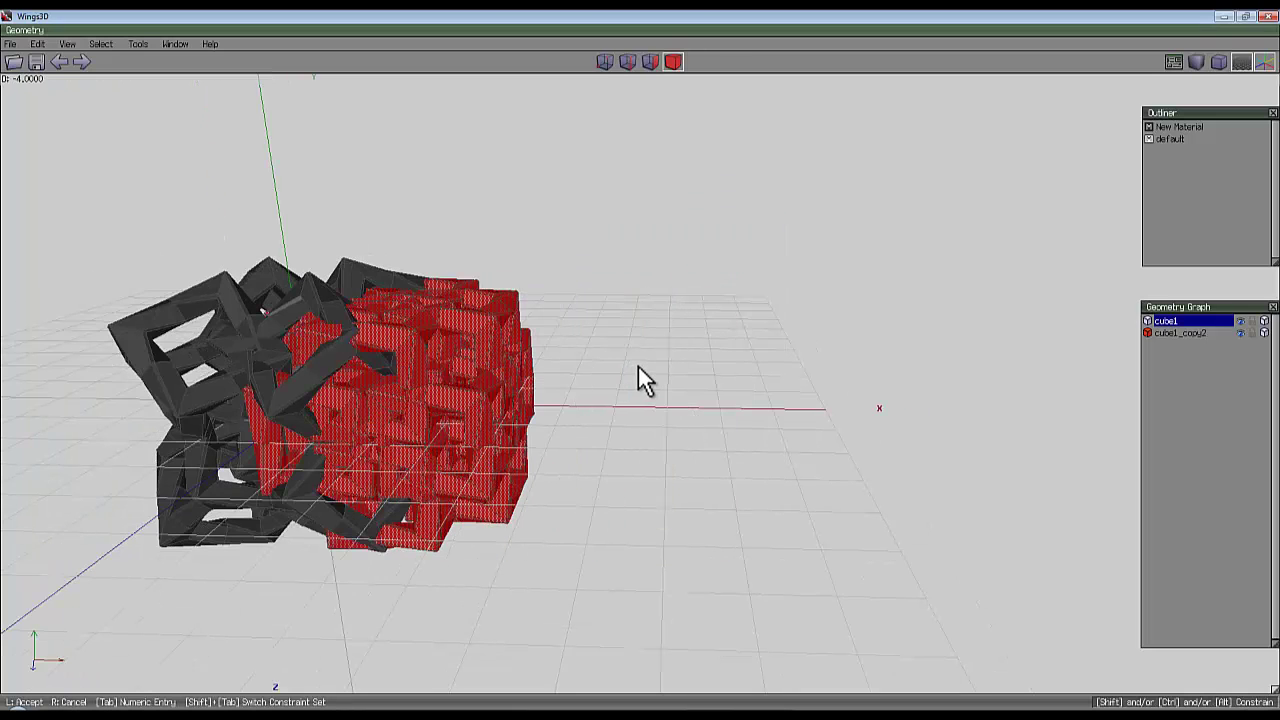
pyautogui.click(640, 367)
# - Add the dark-grey cluster to the selection and smooth both objects twice
pyautogui.middleClick(640, 368)
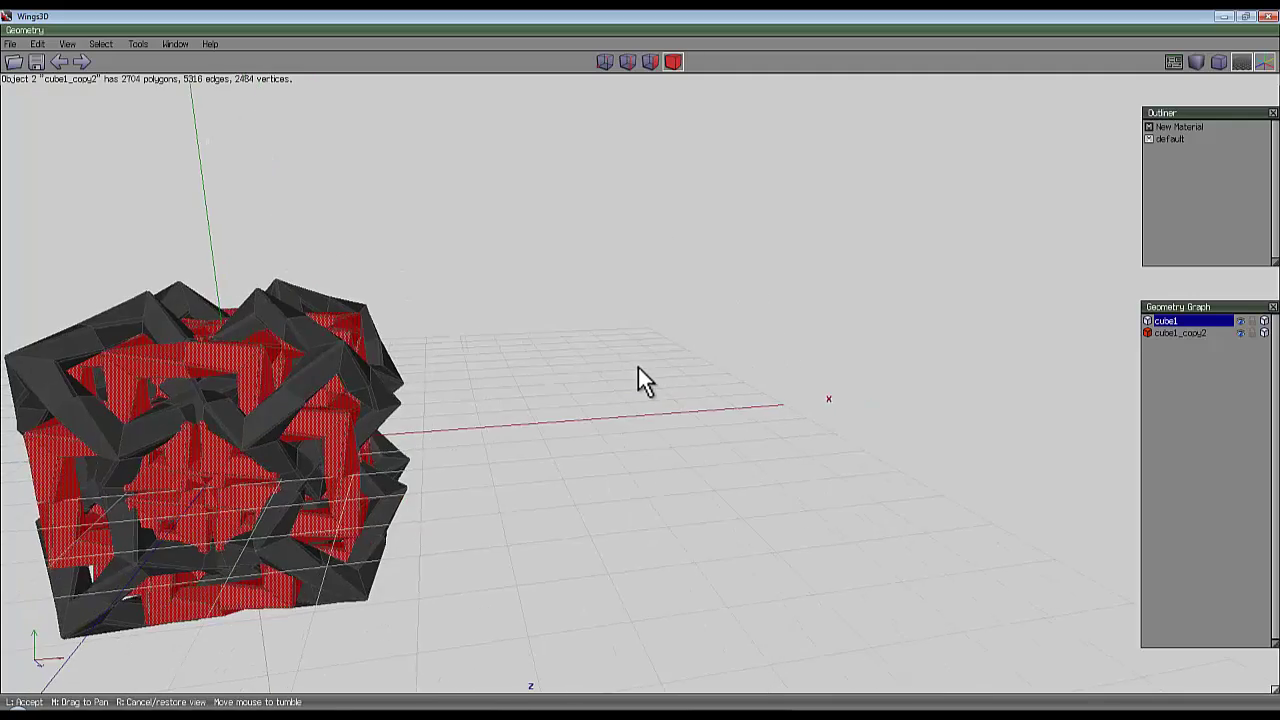
pyautogui.rightClick(662, 237)
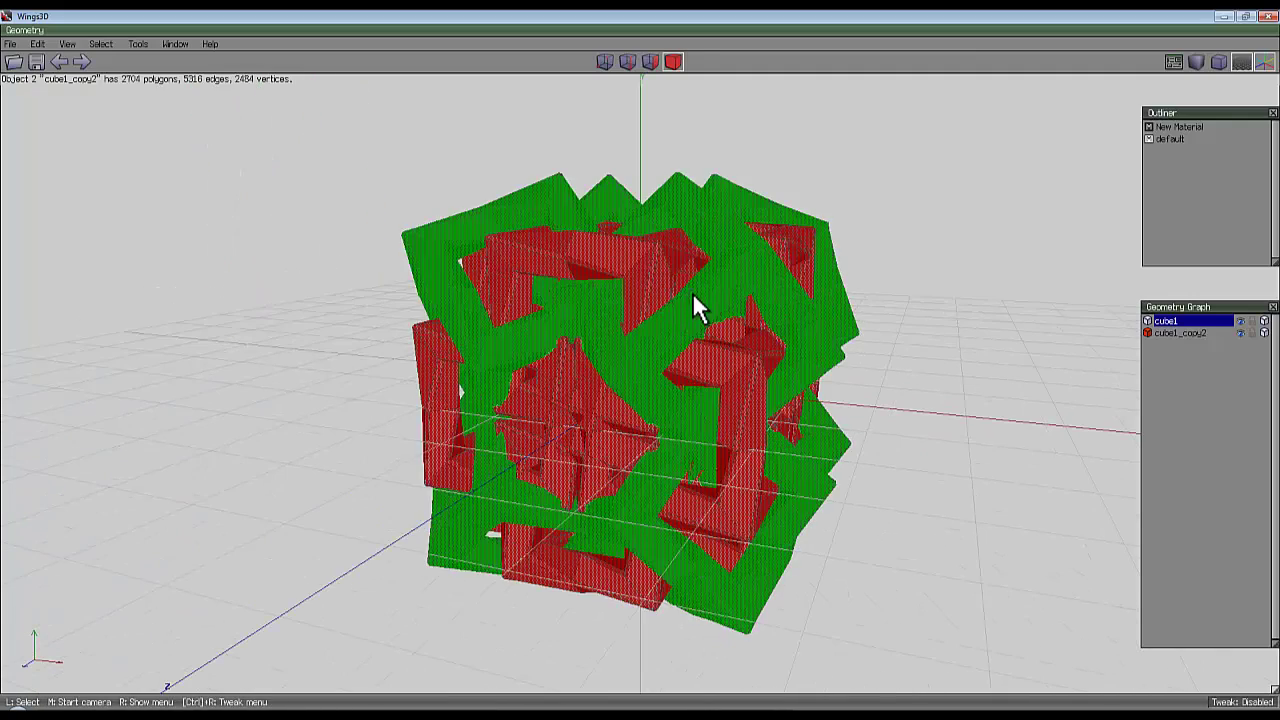
pyautogui.click(727, 258)
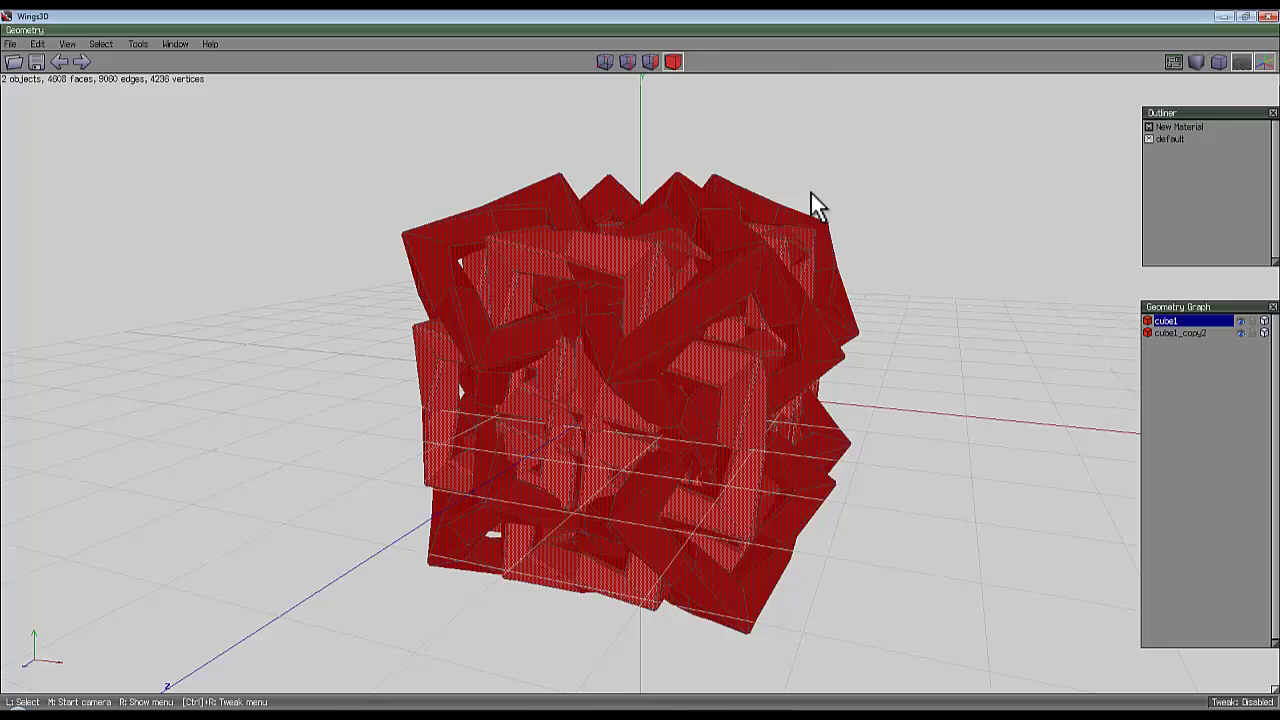
pyautogui.press('s')
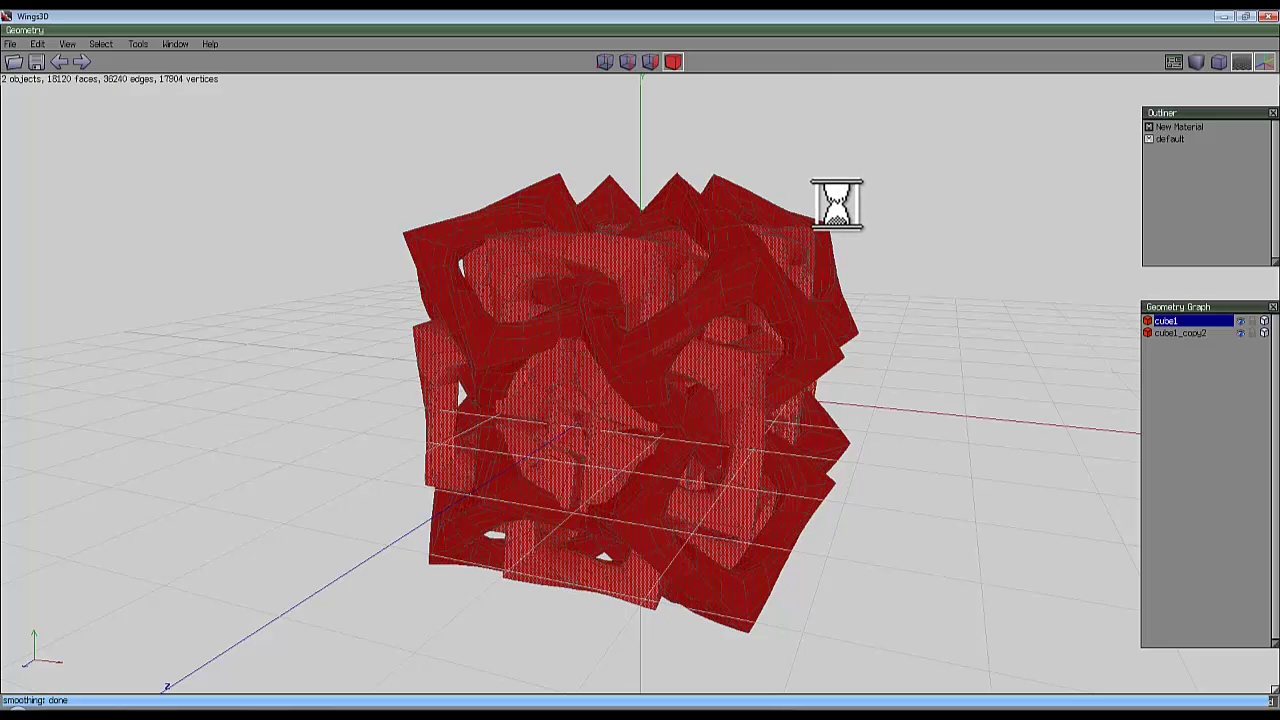
pyautogui.press('s')
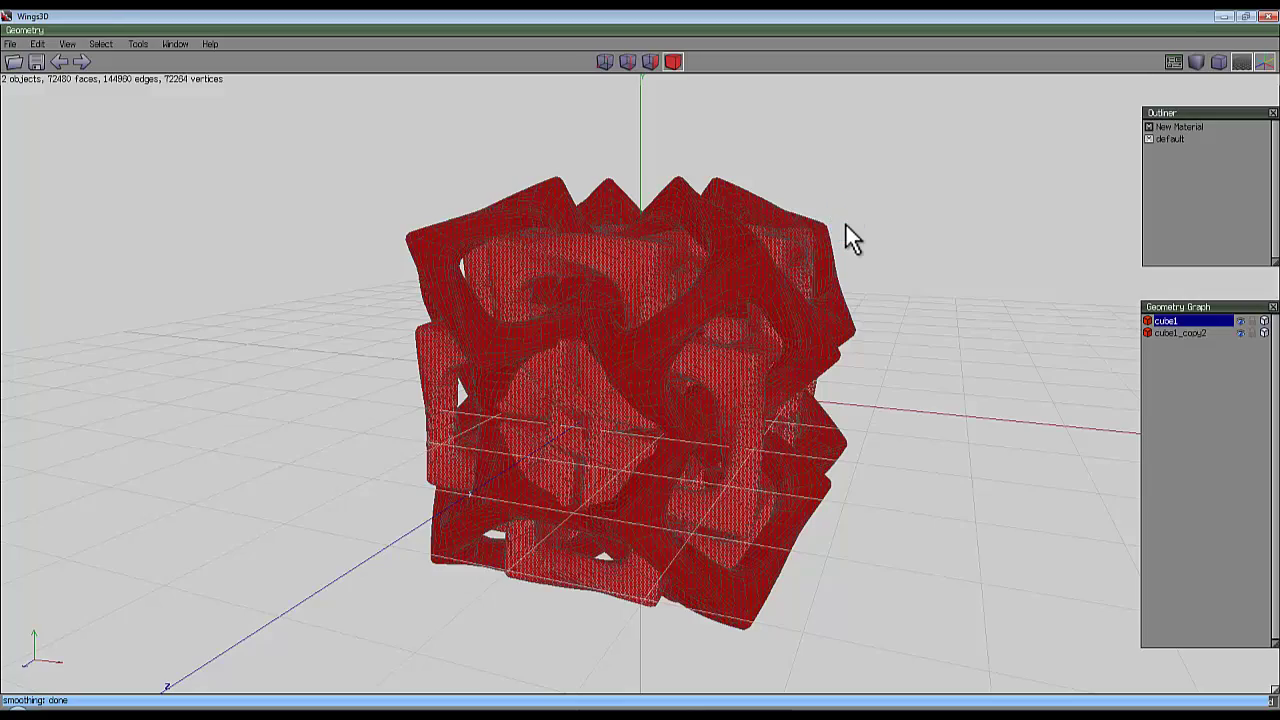
# - Examine the smoothed, interlocking dark and light clusters from several angles
pyautogui.middleClick(641, 368)
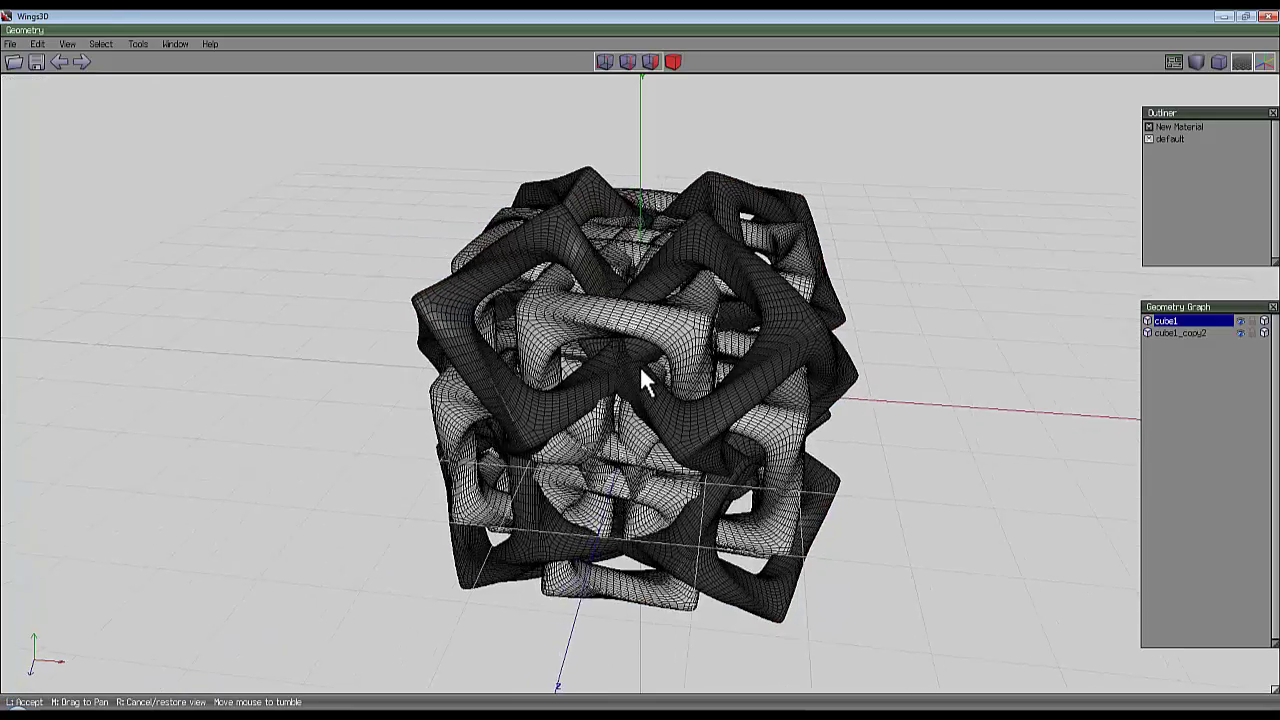
pyautogui.click(641, 368)
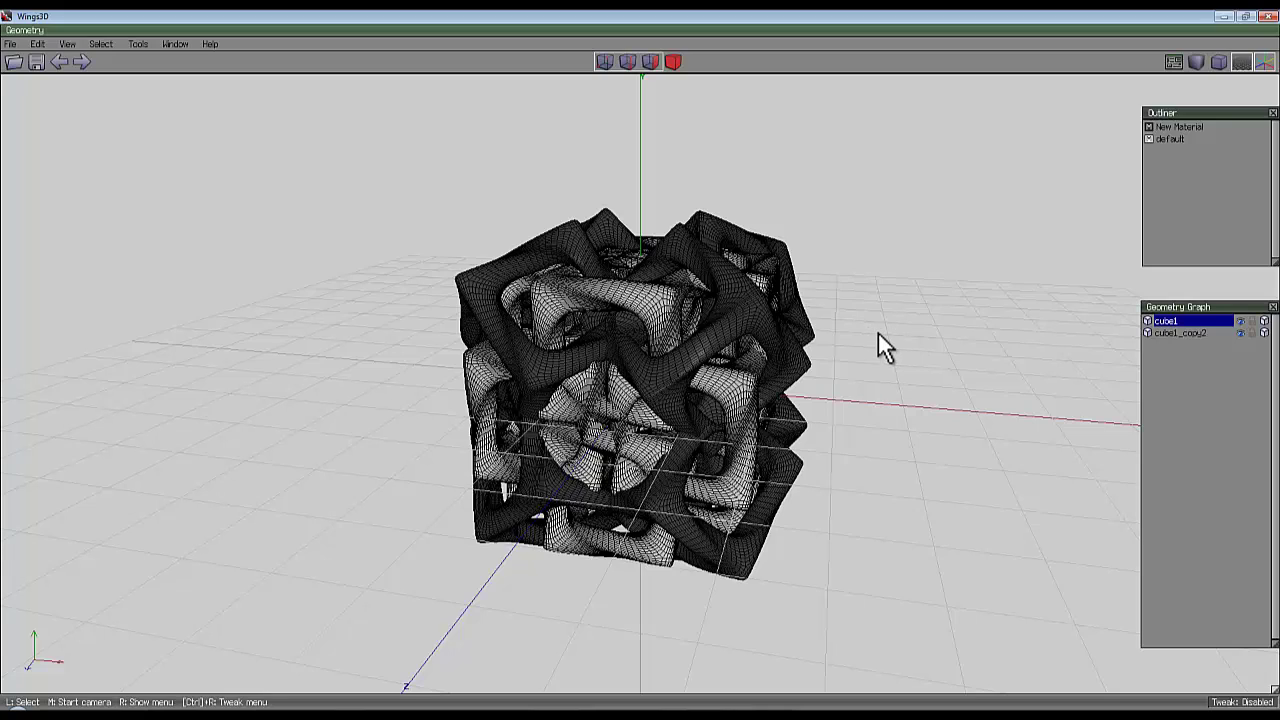
pyautogui.middleClick(887, 322)
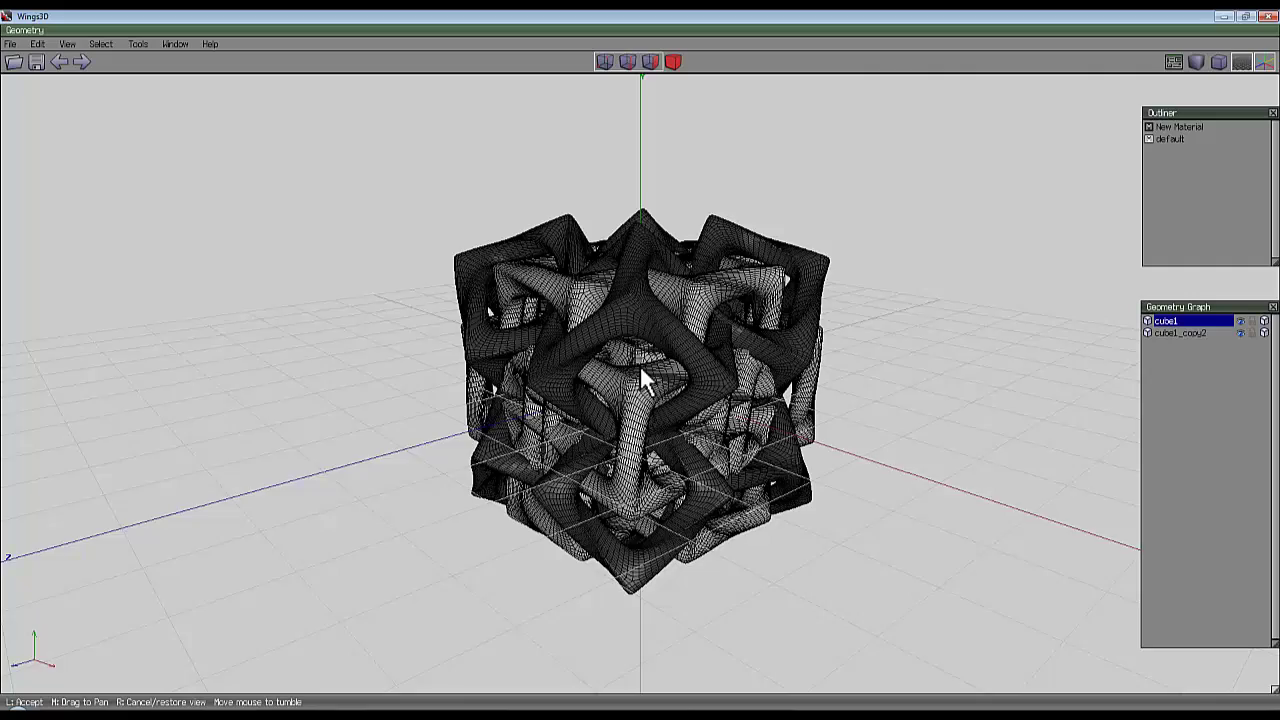
pyautogui.click(640, 366)
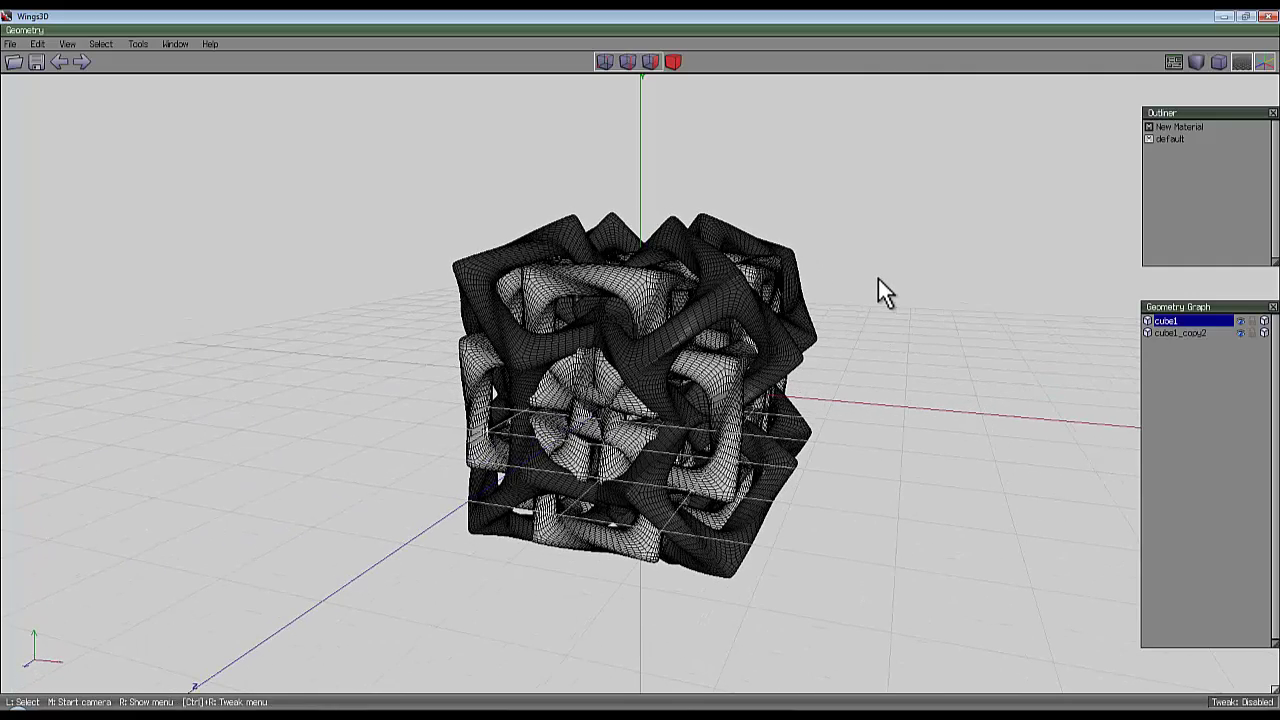